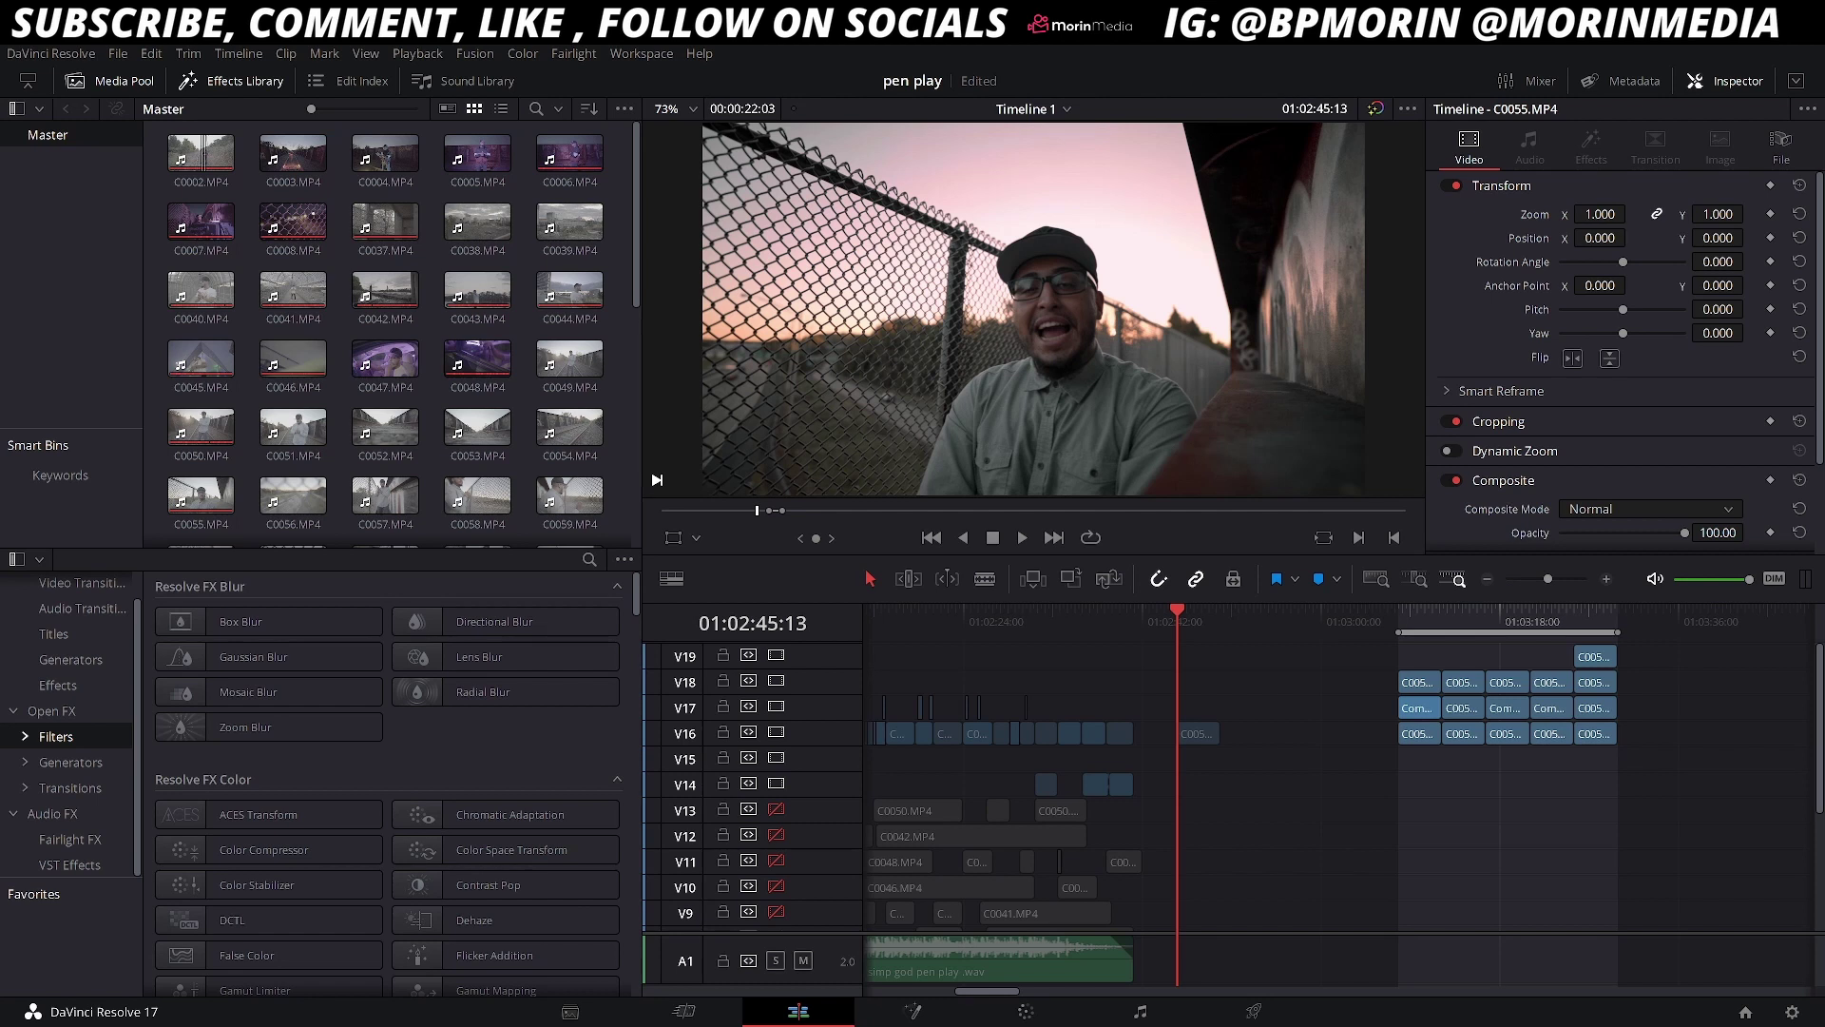
# Duplicate the V16 subject clip onto V17 and bring it into the Color page.
pyautogui.click(1198, 614)
pyautogui.click(1196, 734)
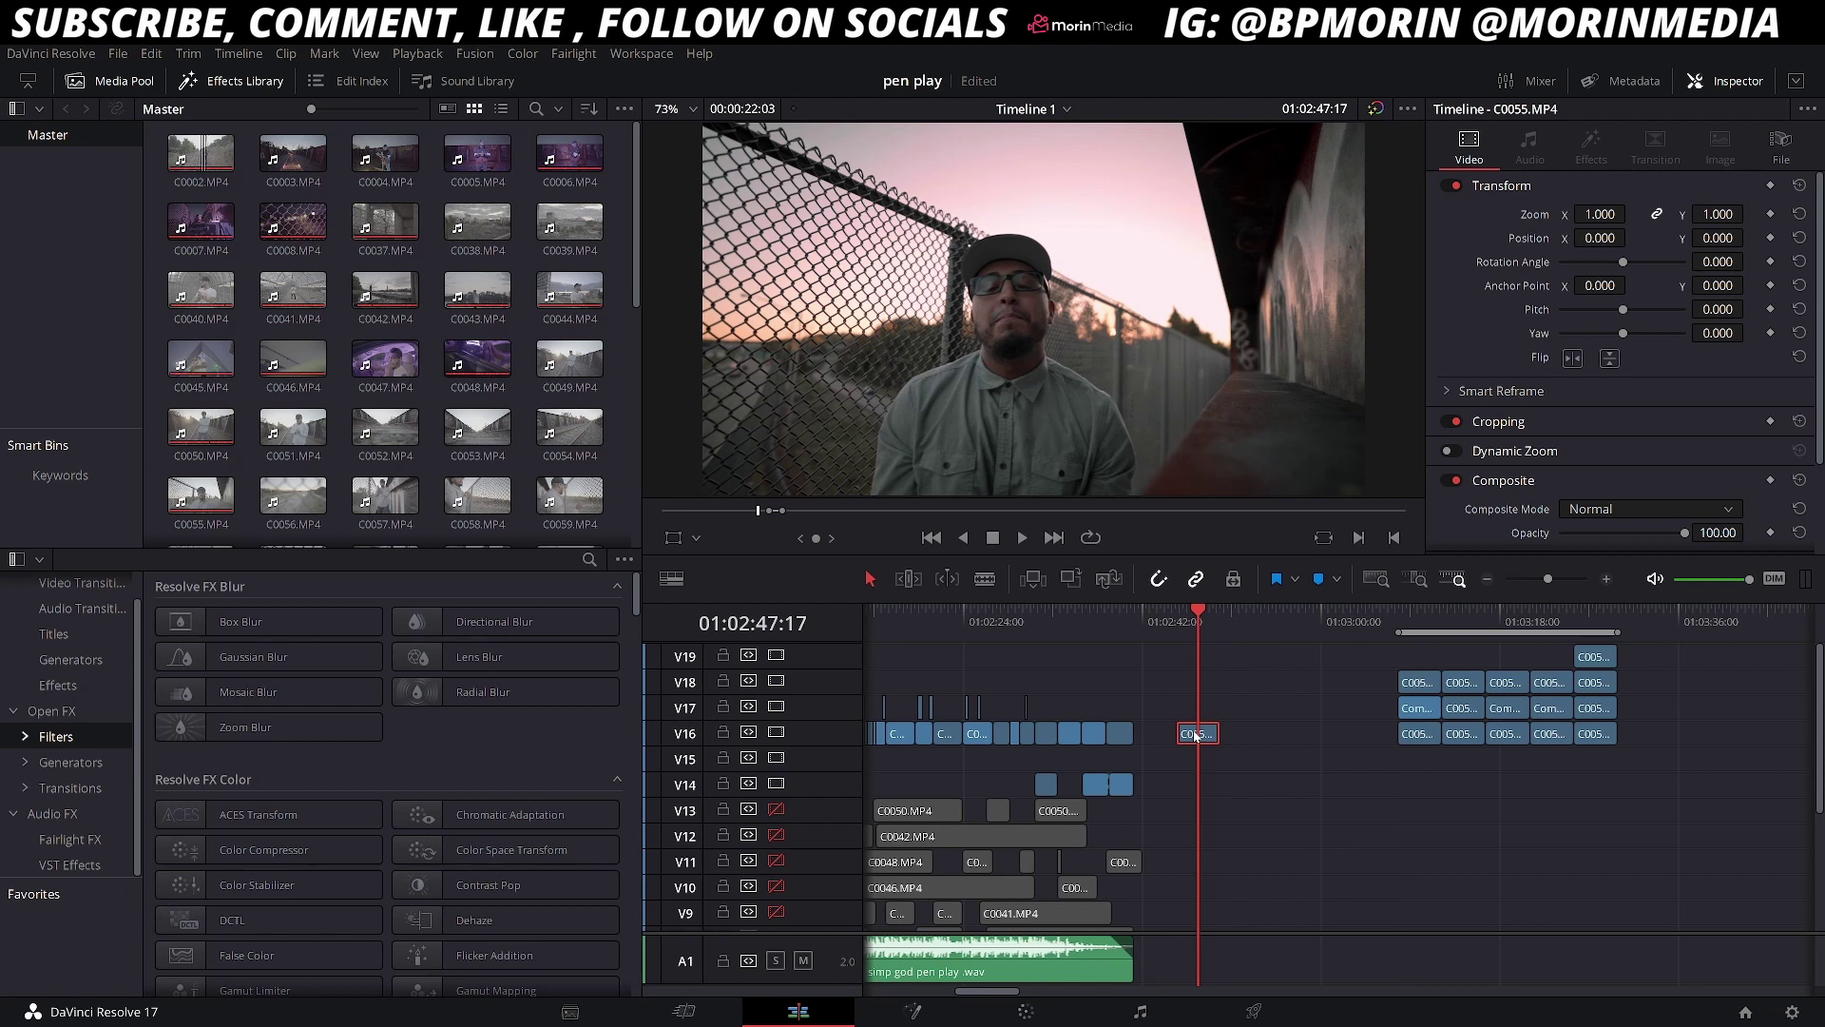
pyautogui.moveTo(1196, 735); pyautogui.dragTo(1198, 707)
pyautogui.click(1000, 1014)
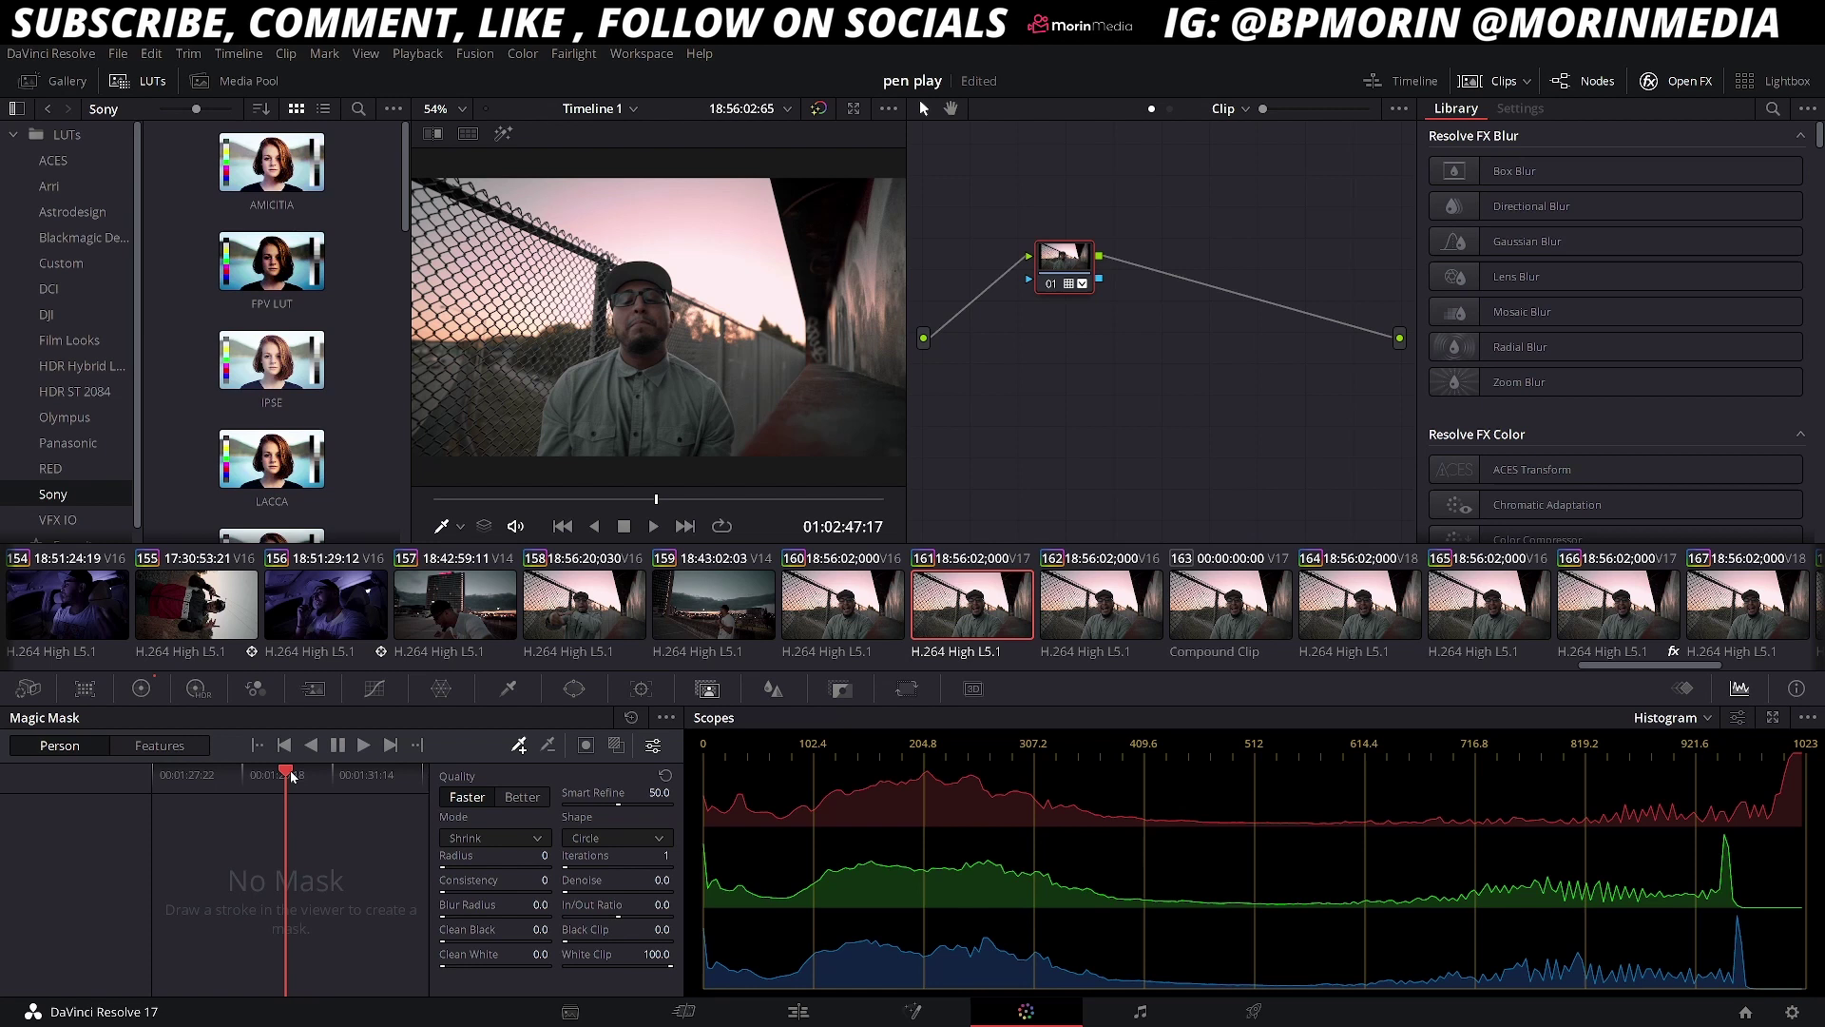
# From an earlier frame, draw a Person Magic Mask stroke on the subject and track it forward at Better quality.
pyautogui.moveTo(289, 772); pyautogui.dragTo(152, 775)
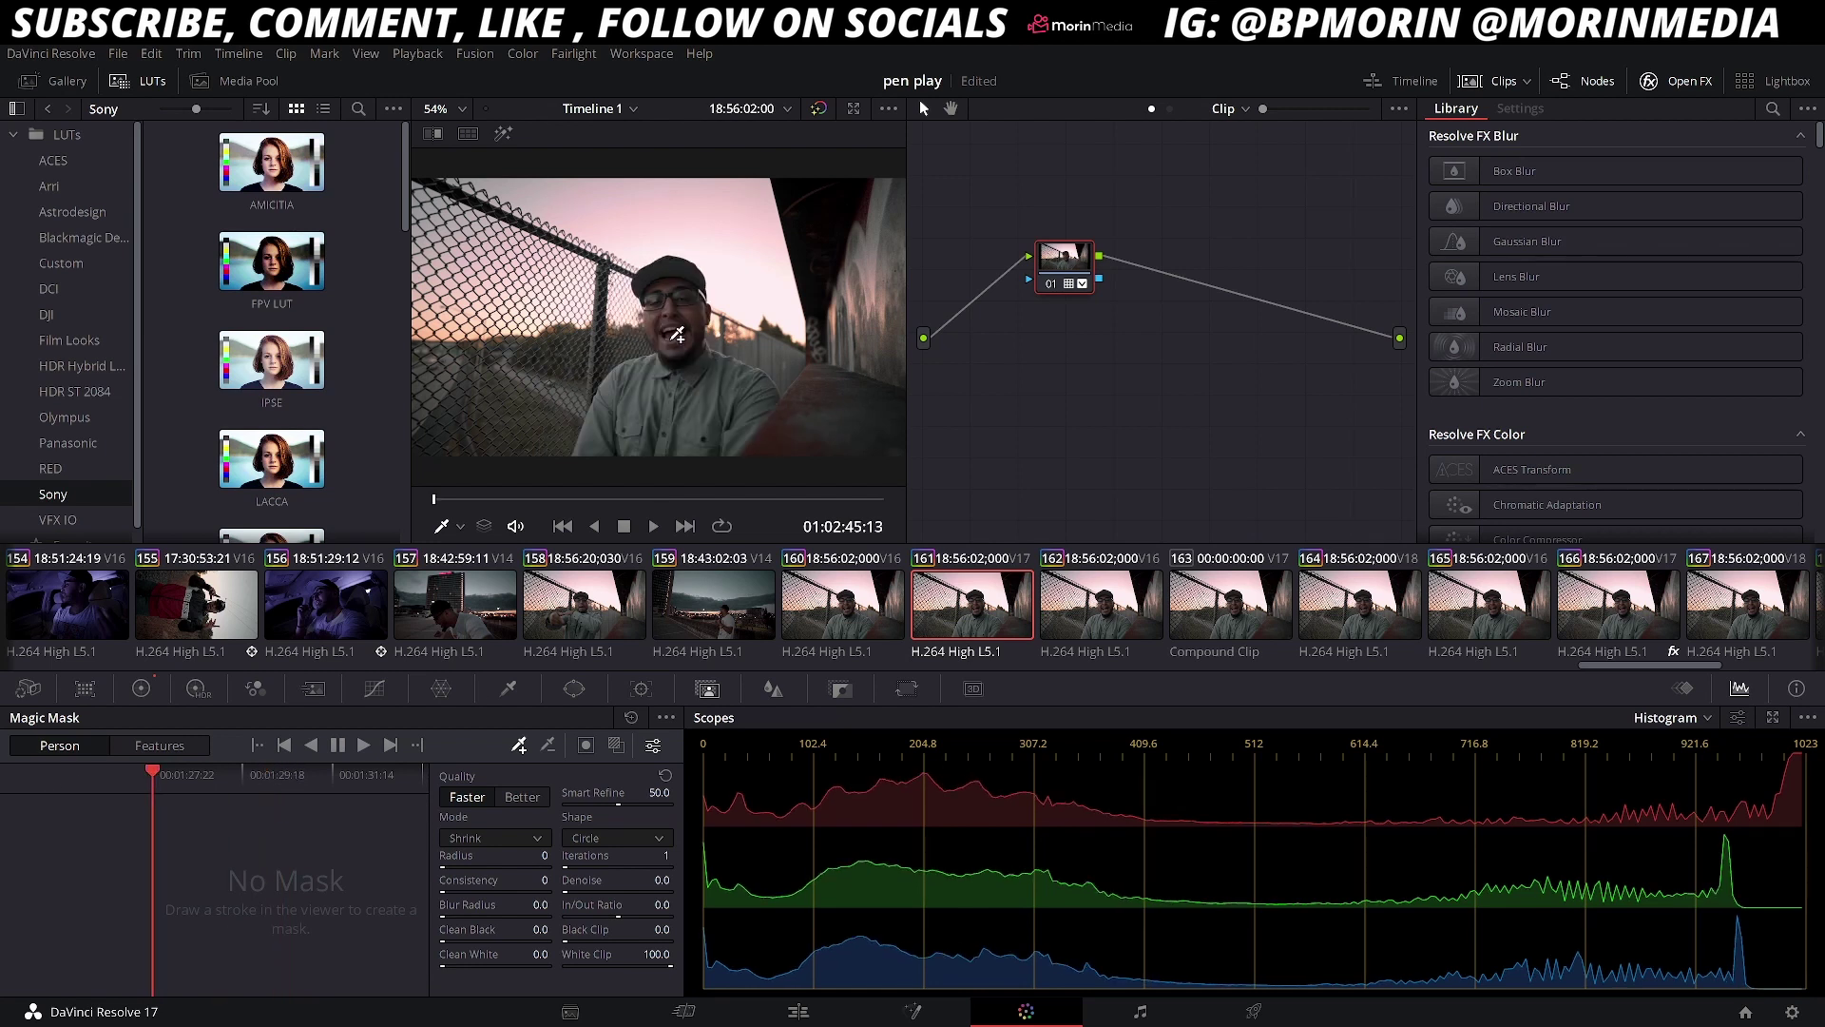
pyautogui.moveTo(674, 314); pyautogui.dragTo(672, 371)
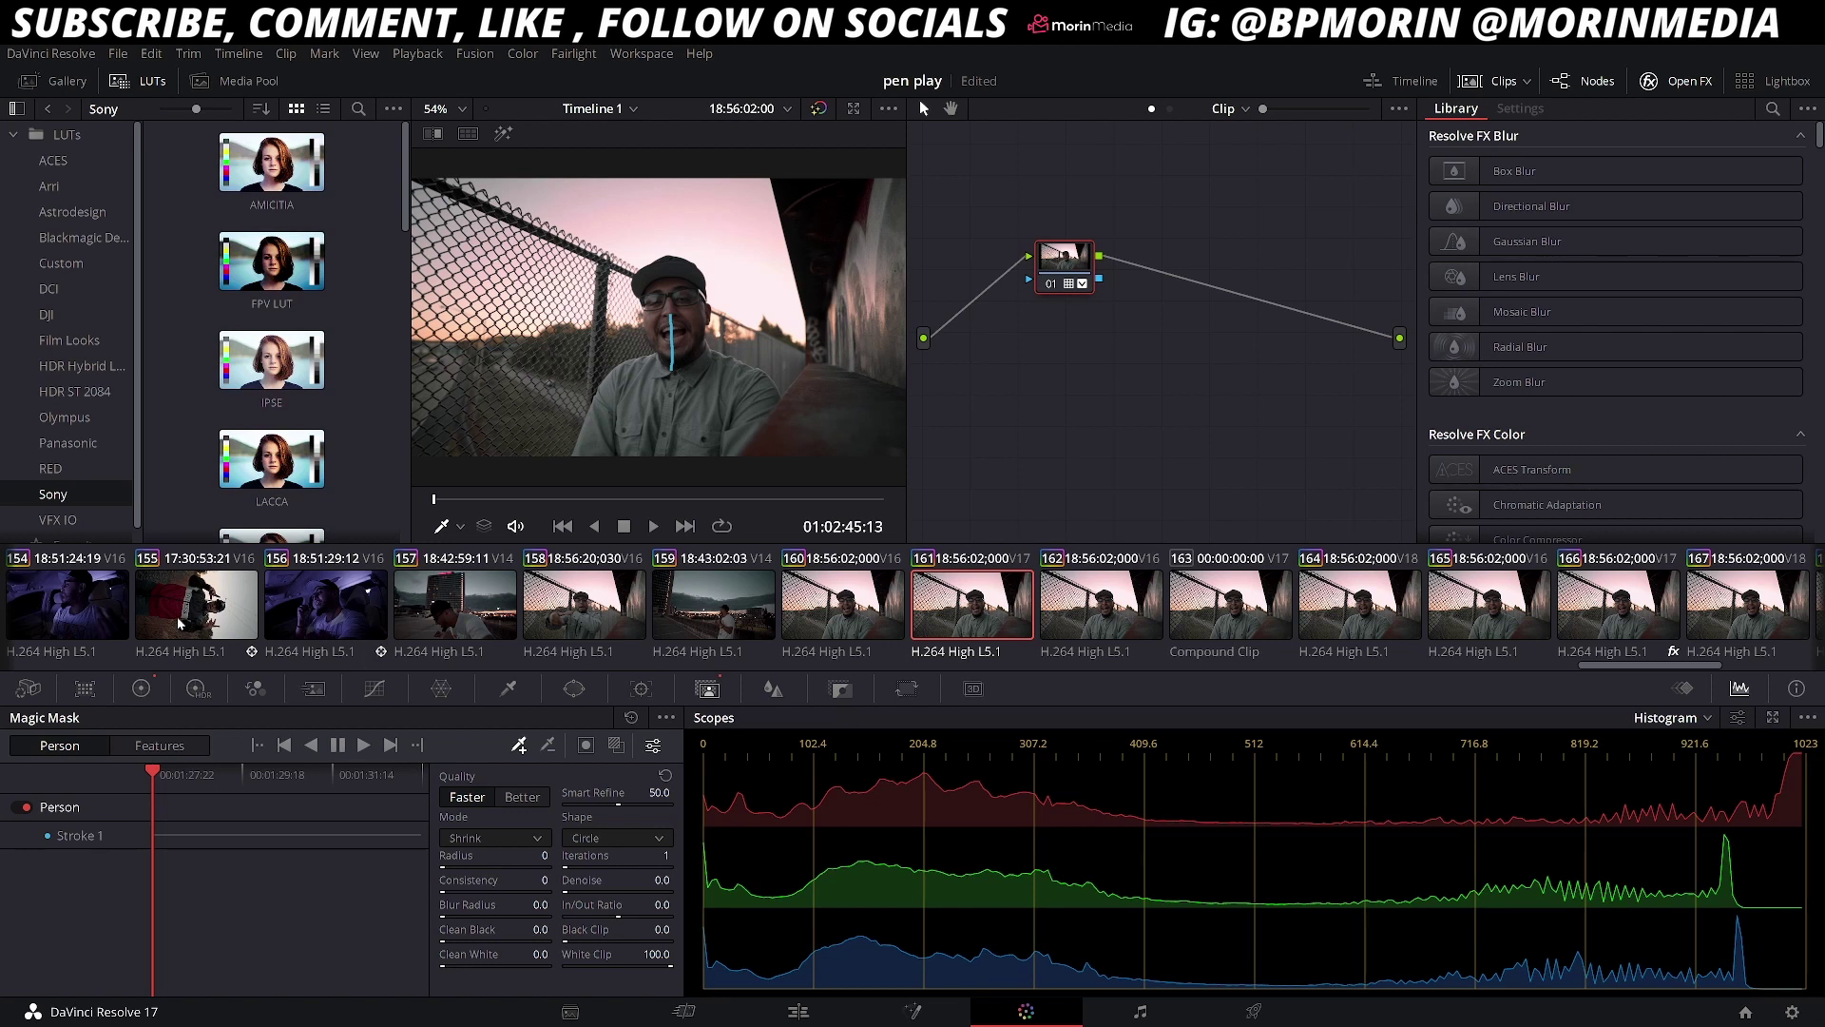
pyautogui.click(363, 749)
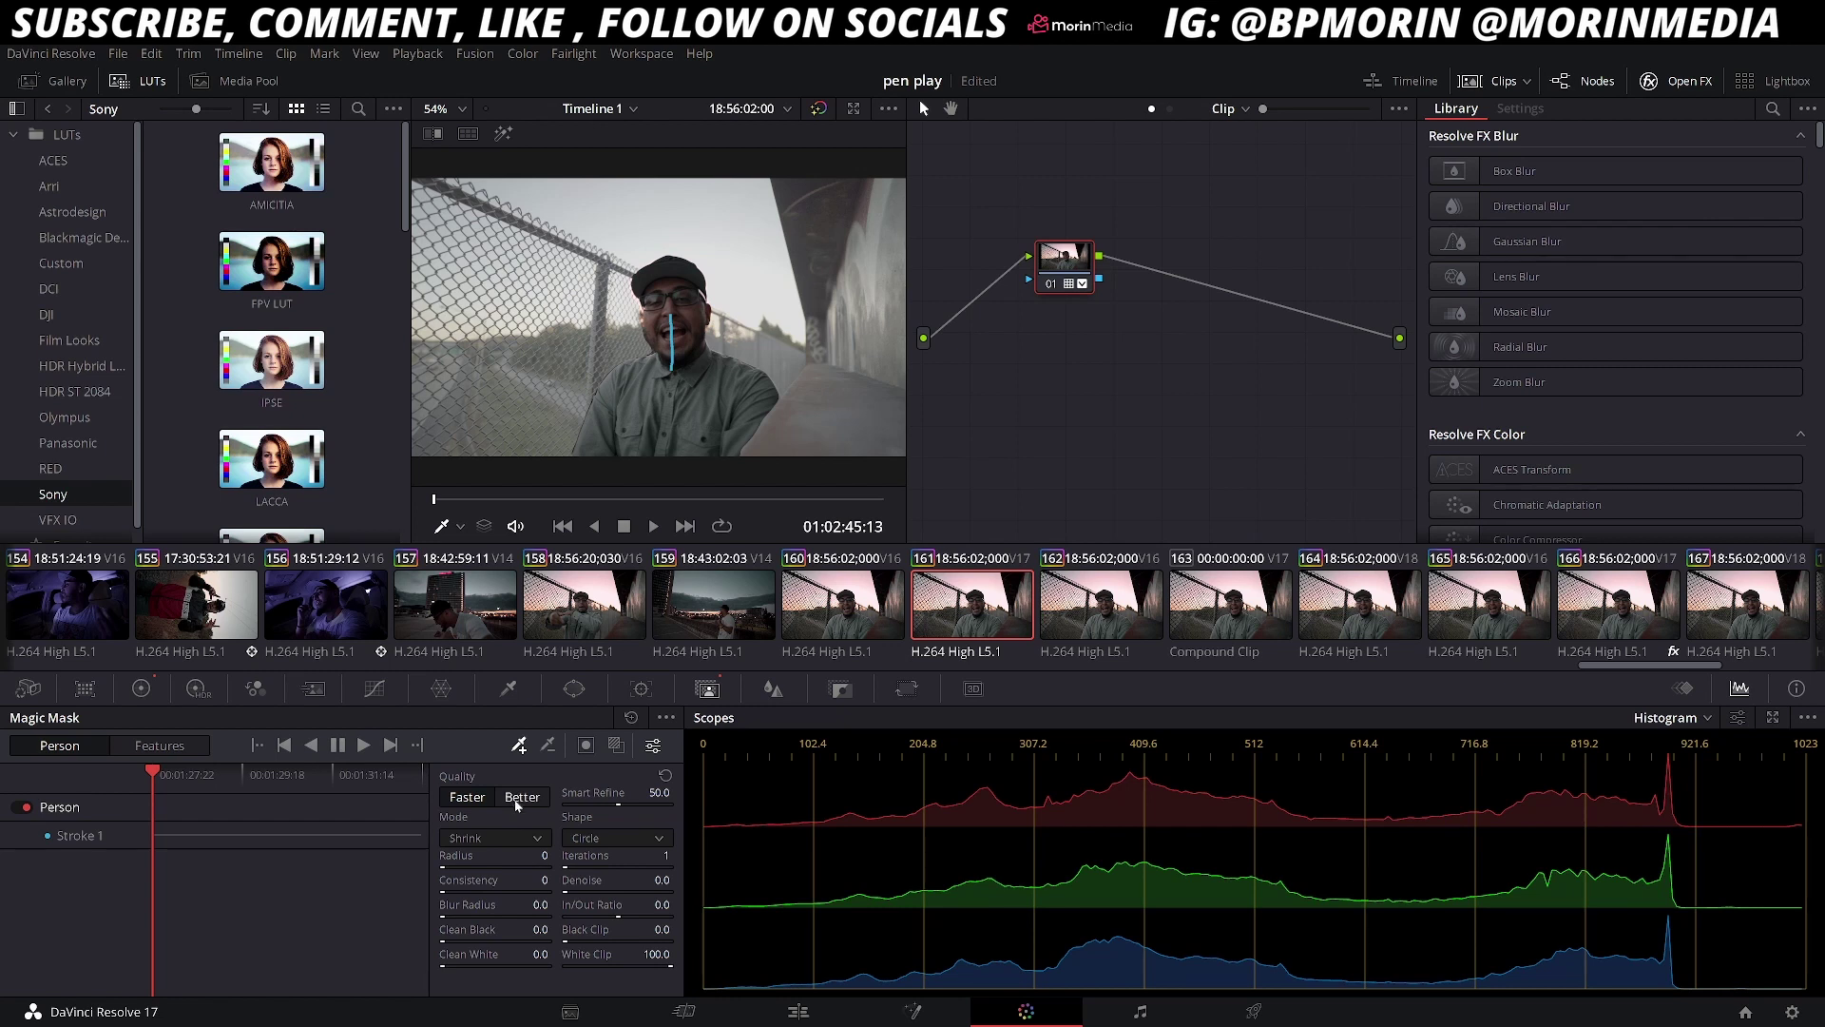
pyautogui.click(518, 799)
pyautogui.click(362, 746)
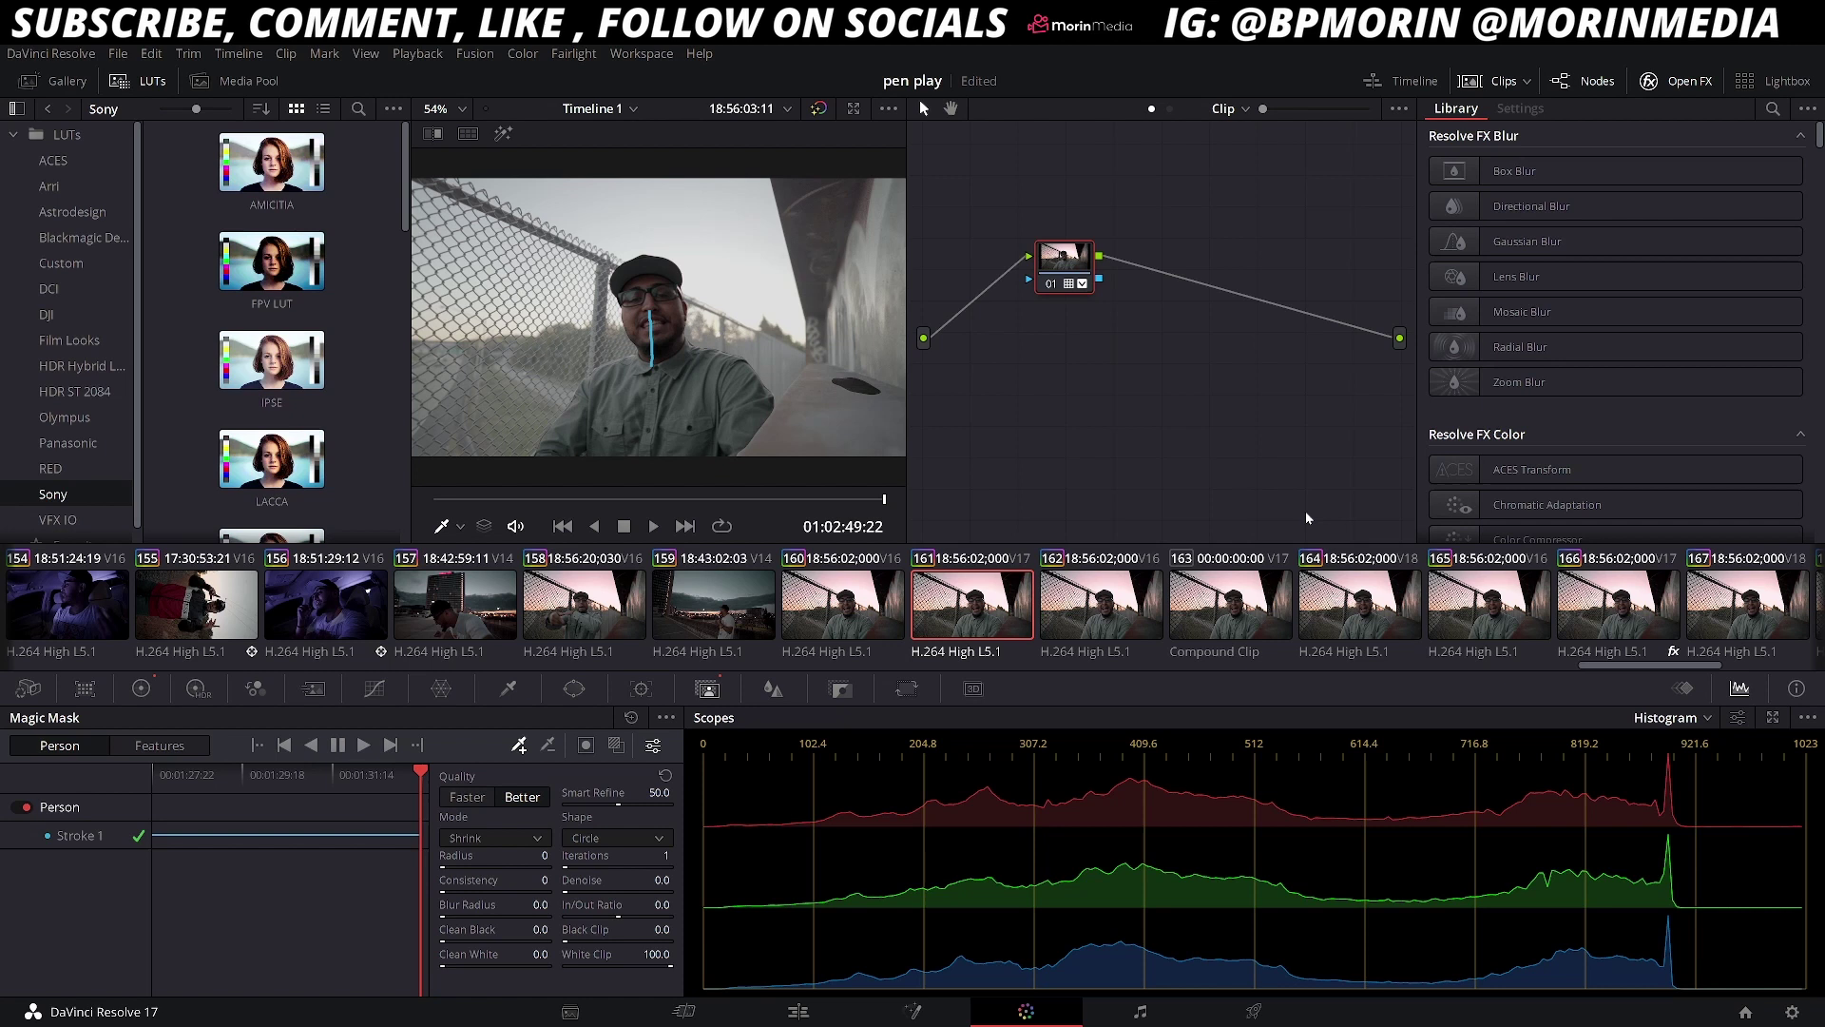
# Route node 01's alpha to the alpha output, then return to the Edit timeline zoomed in at 01:02:45:13.
pyautogui.moveTo(1100, 280); pyautogui.dragTo(1400, 373)
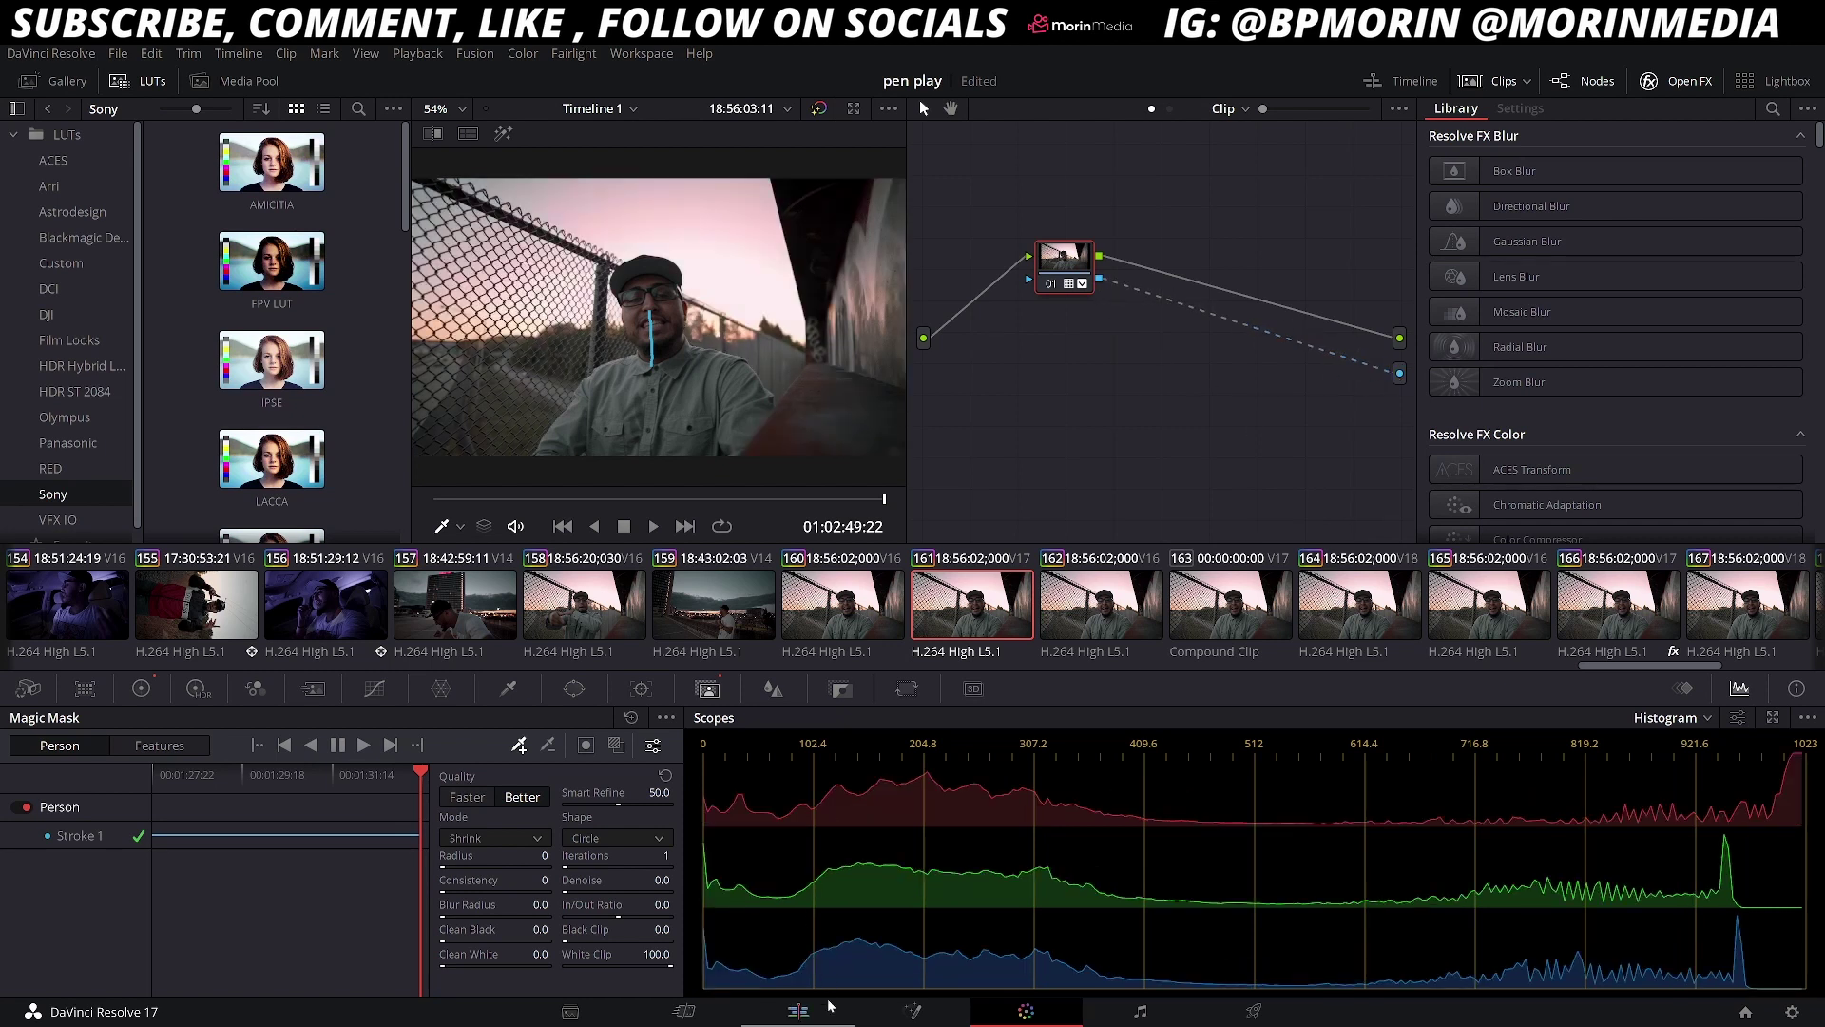
pyautogui.click(799, 1012)
pyautogui.click(1194, 620)
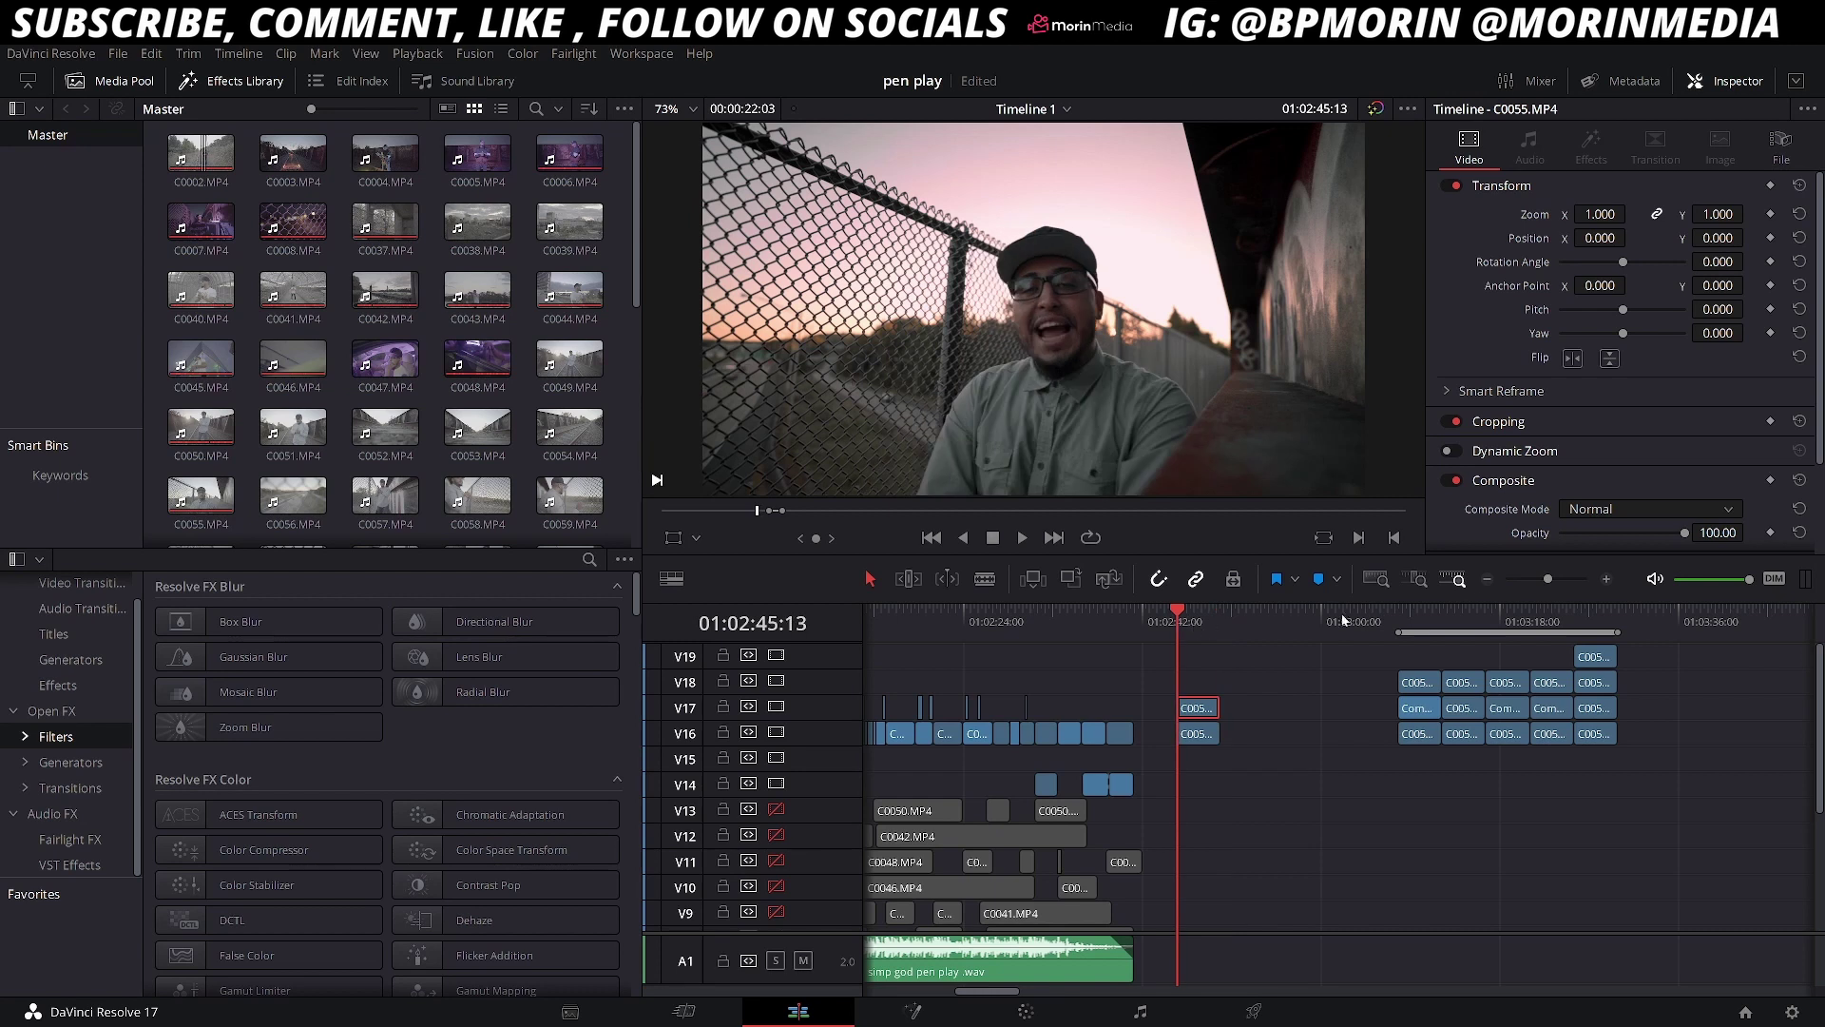
pyautogui.hotkey('ctrl', '=')
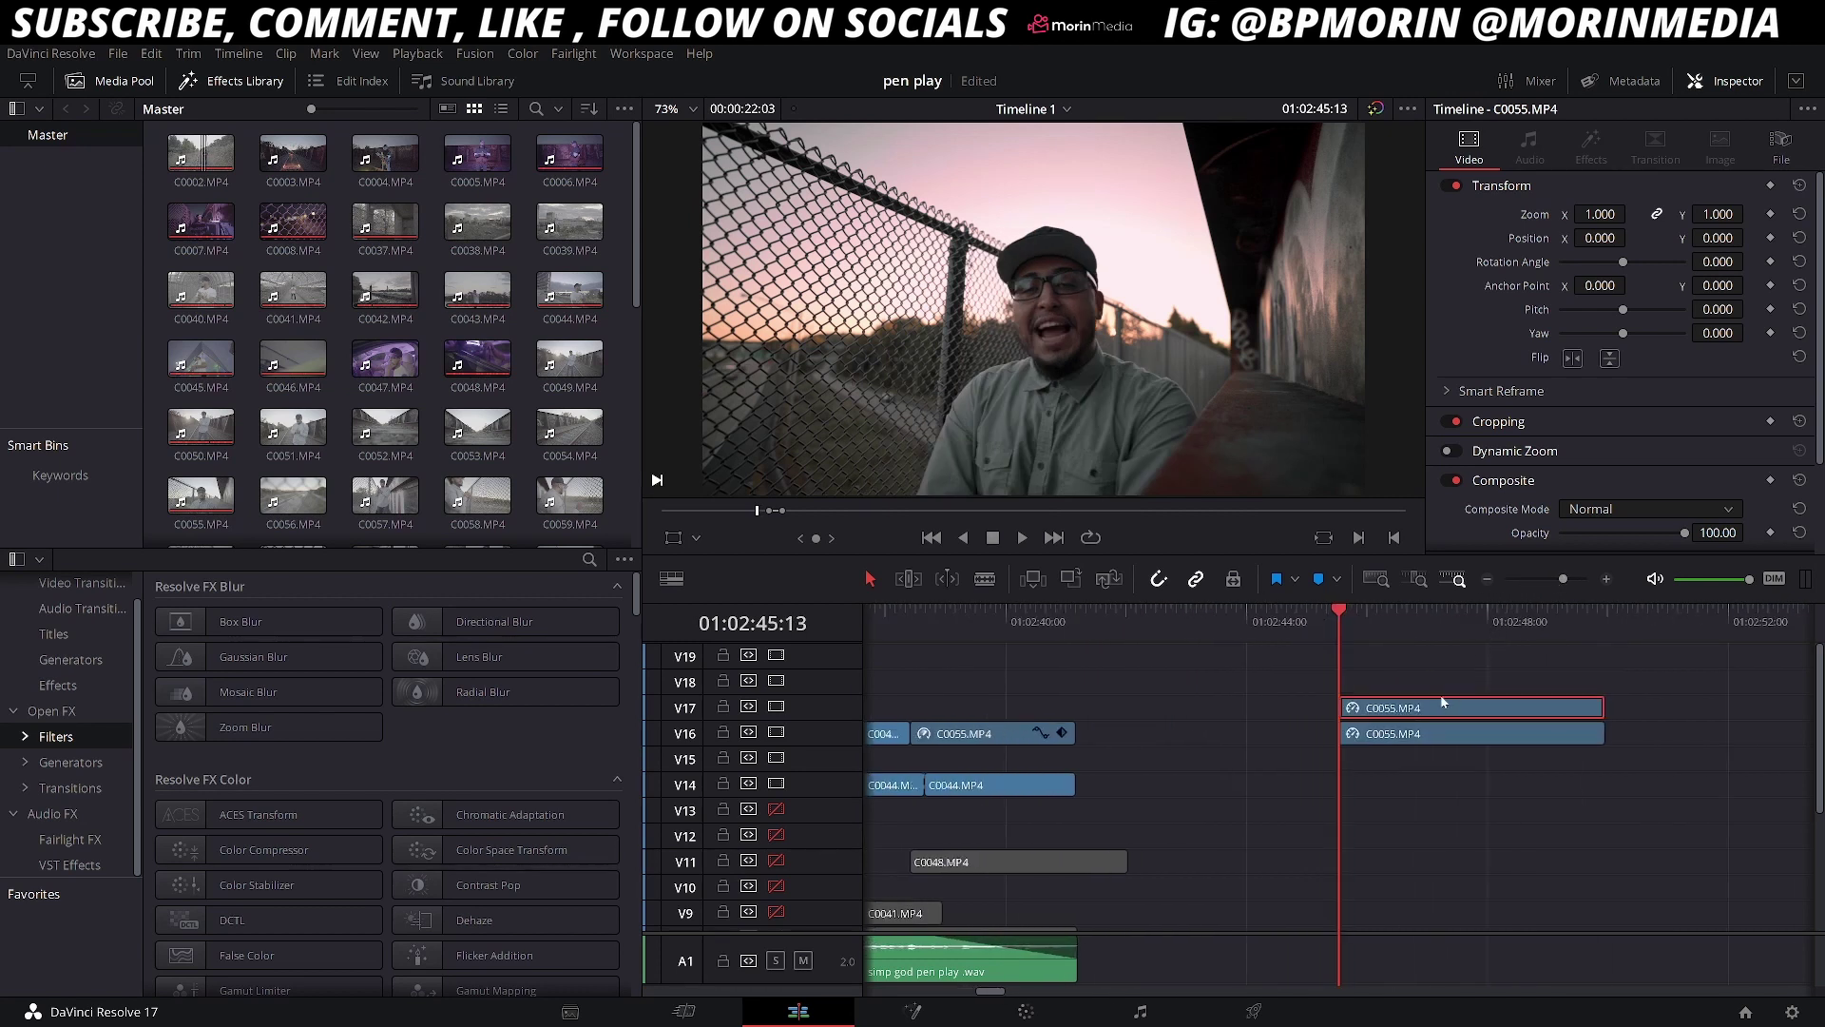
# Copy the clip up onto V18 as a third subject layer and reselect the V17 copy.
pyautogui.moveTo(1446, 707); pyautogui.dragTo(1446, 681)
pyautogui.click(1446, 618)
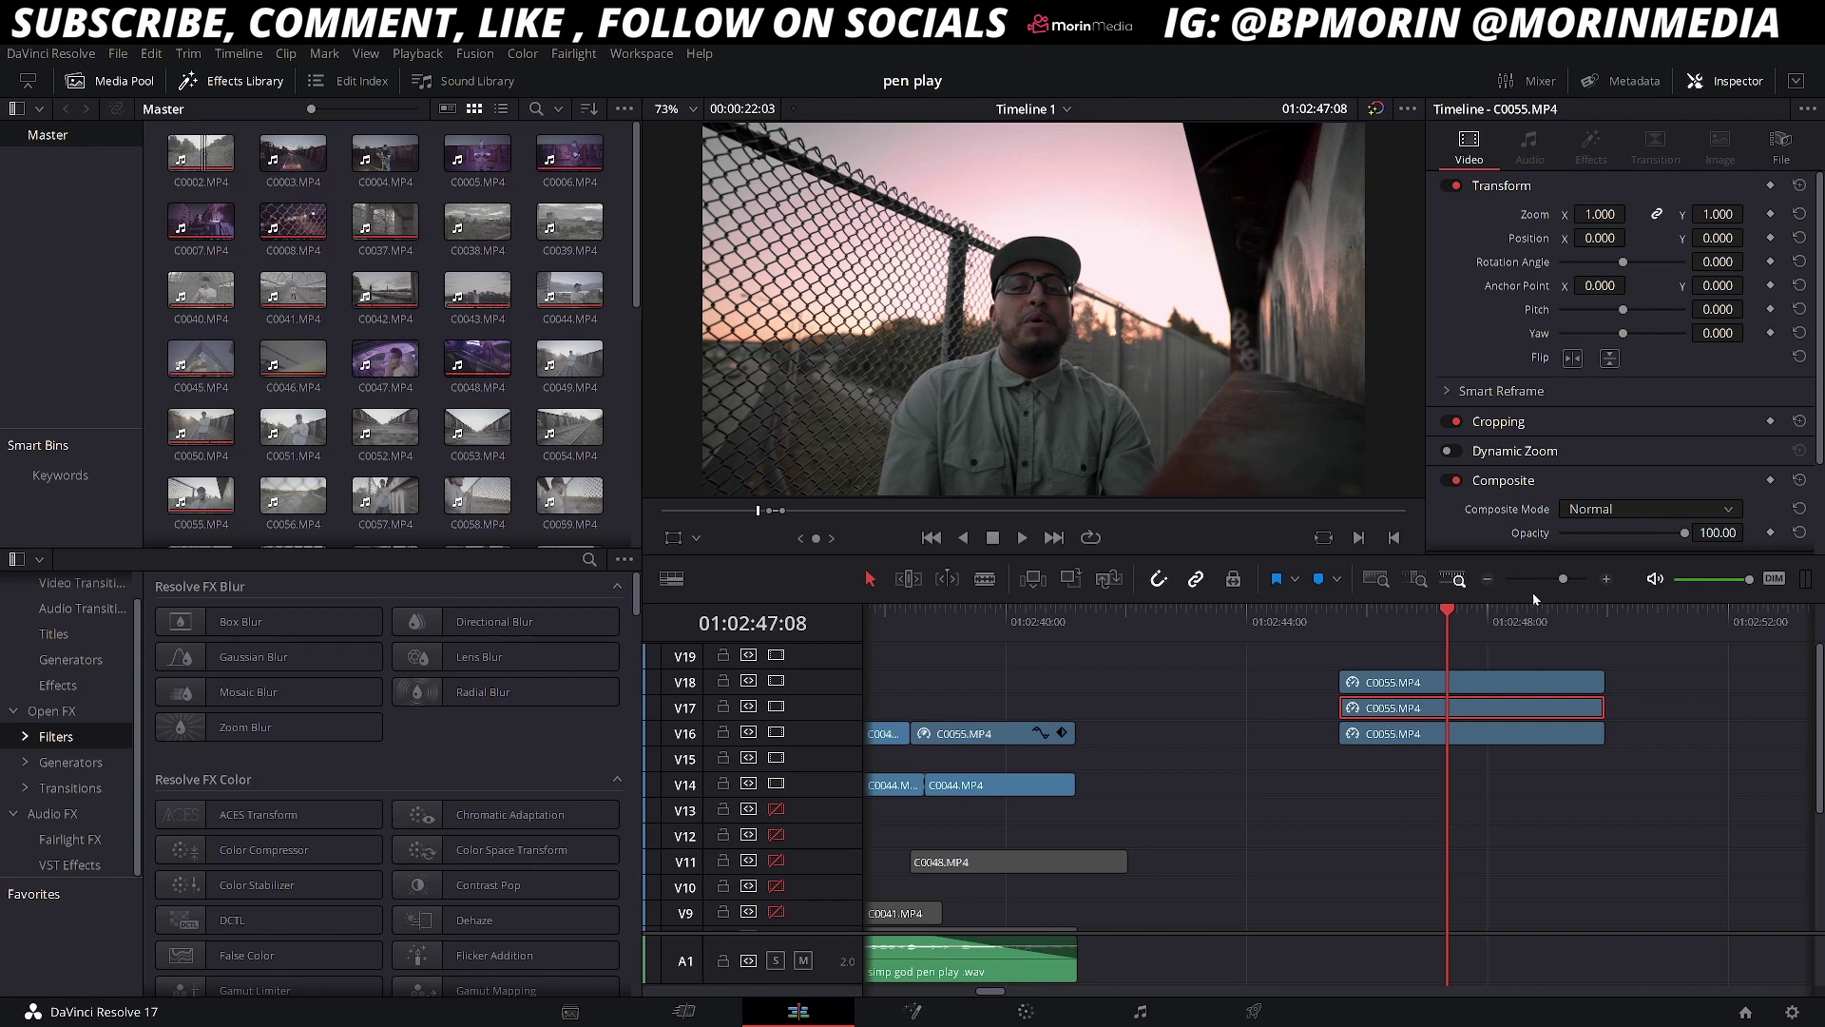
pyautogui.hotkey('ctrl', 'z')
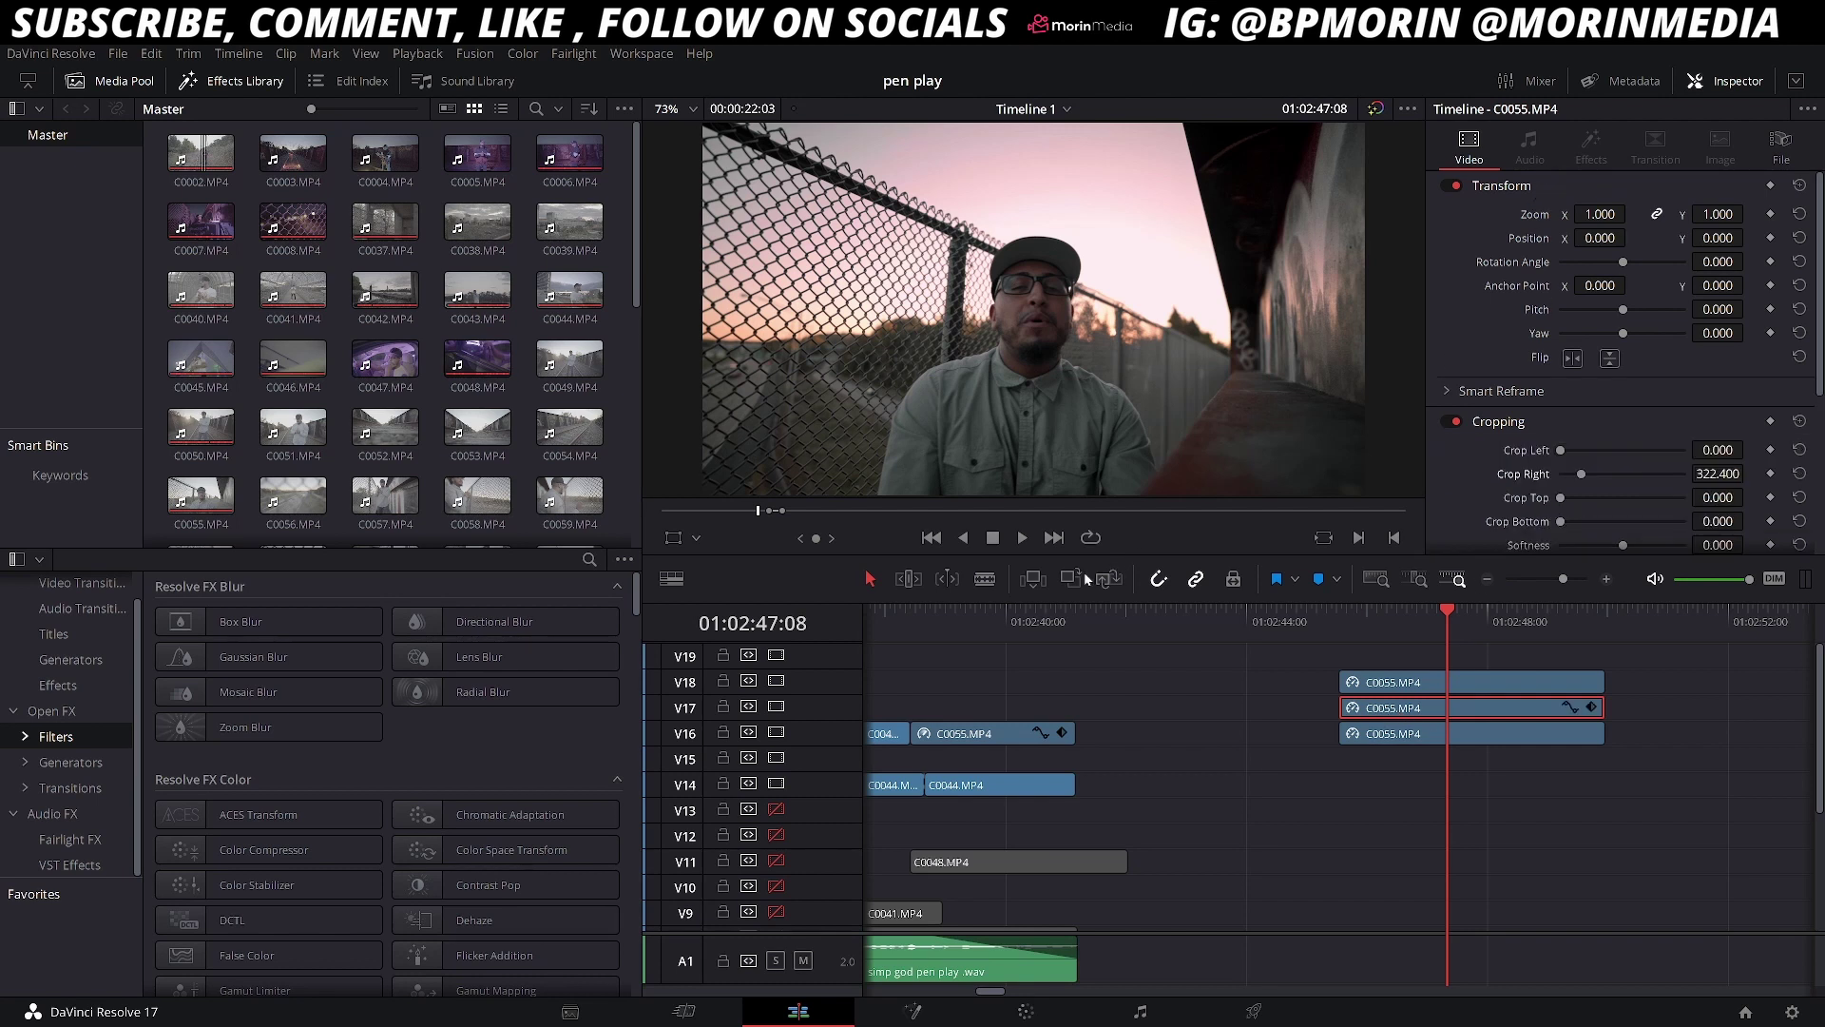
# Nest the V17 copy as Compound Clip 29 and apply the Digital Glitch Fusion effect.
pyautogui.click(89, 703)
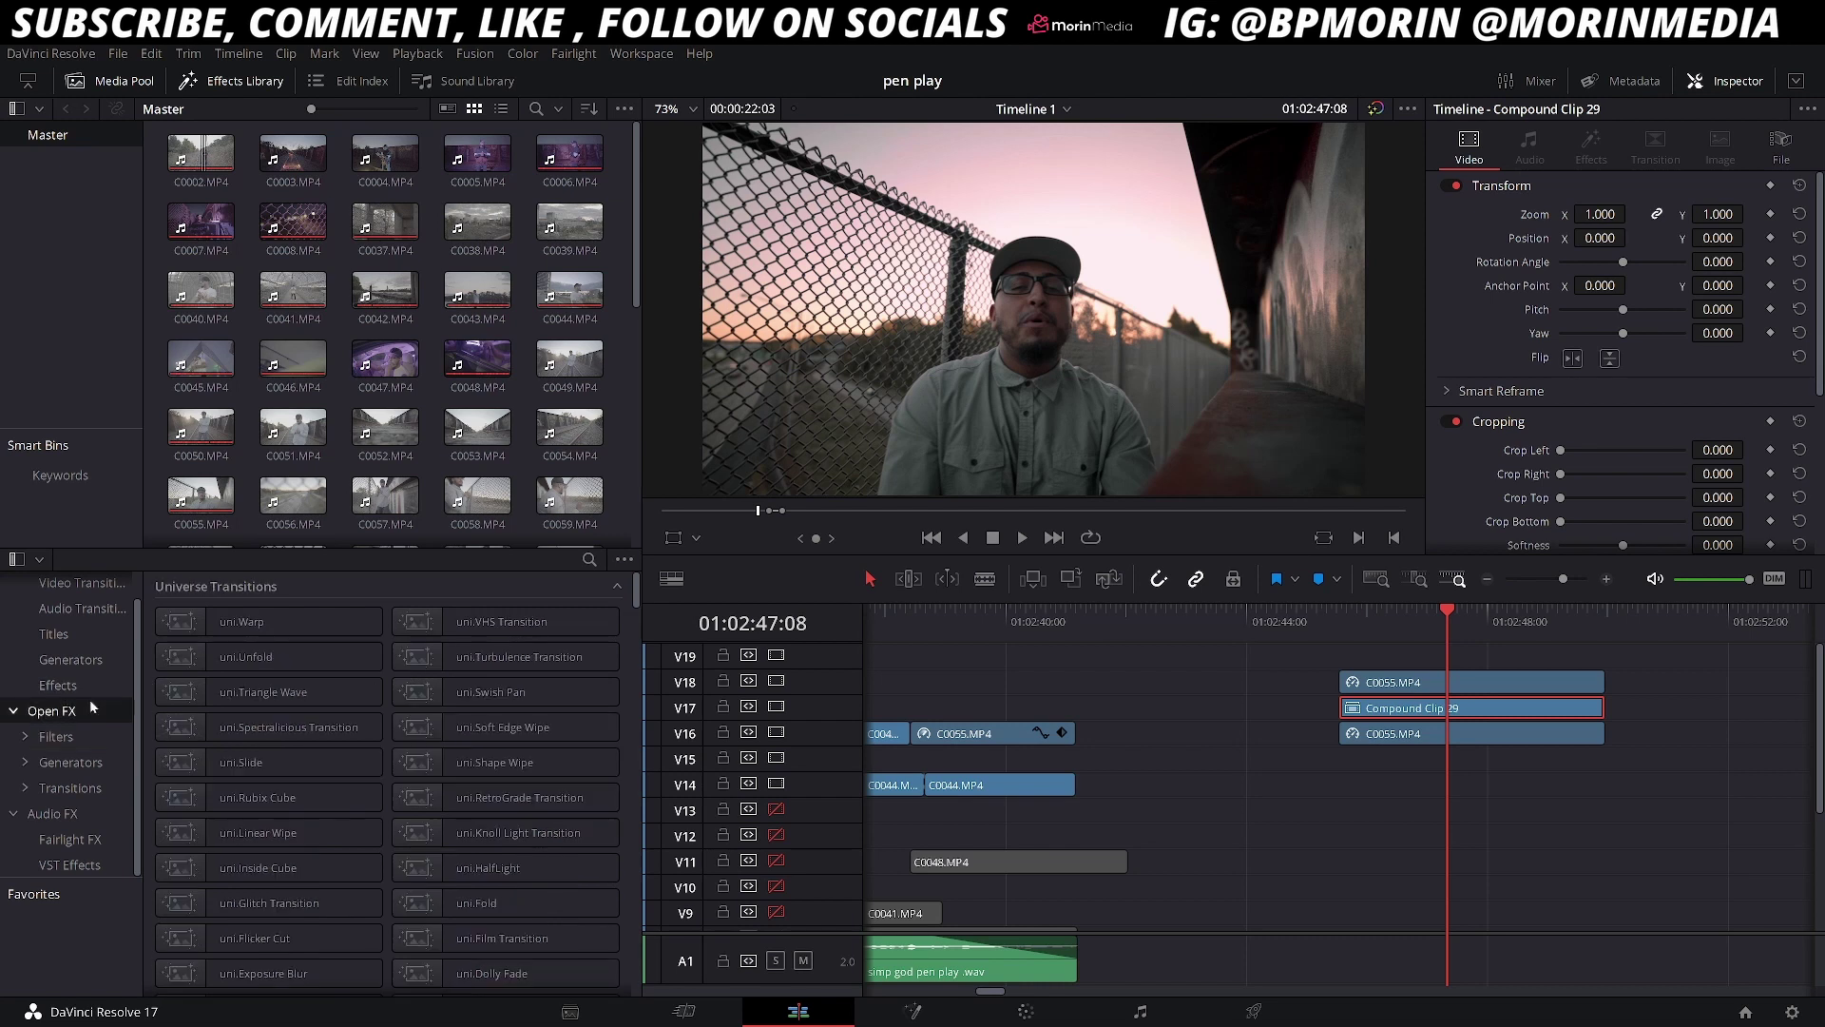
pyautogui.scroll(-5, 285, 722)
pyautogui.click(57, 684)
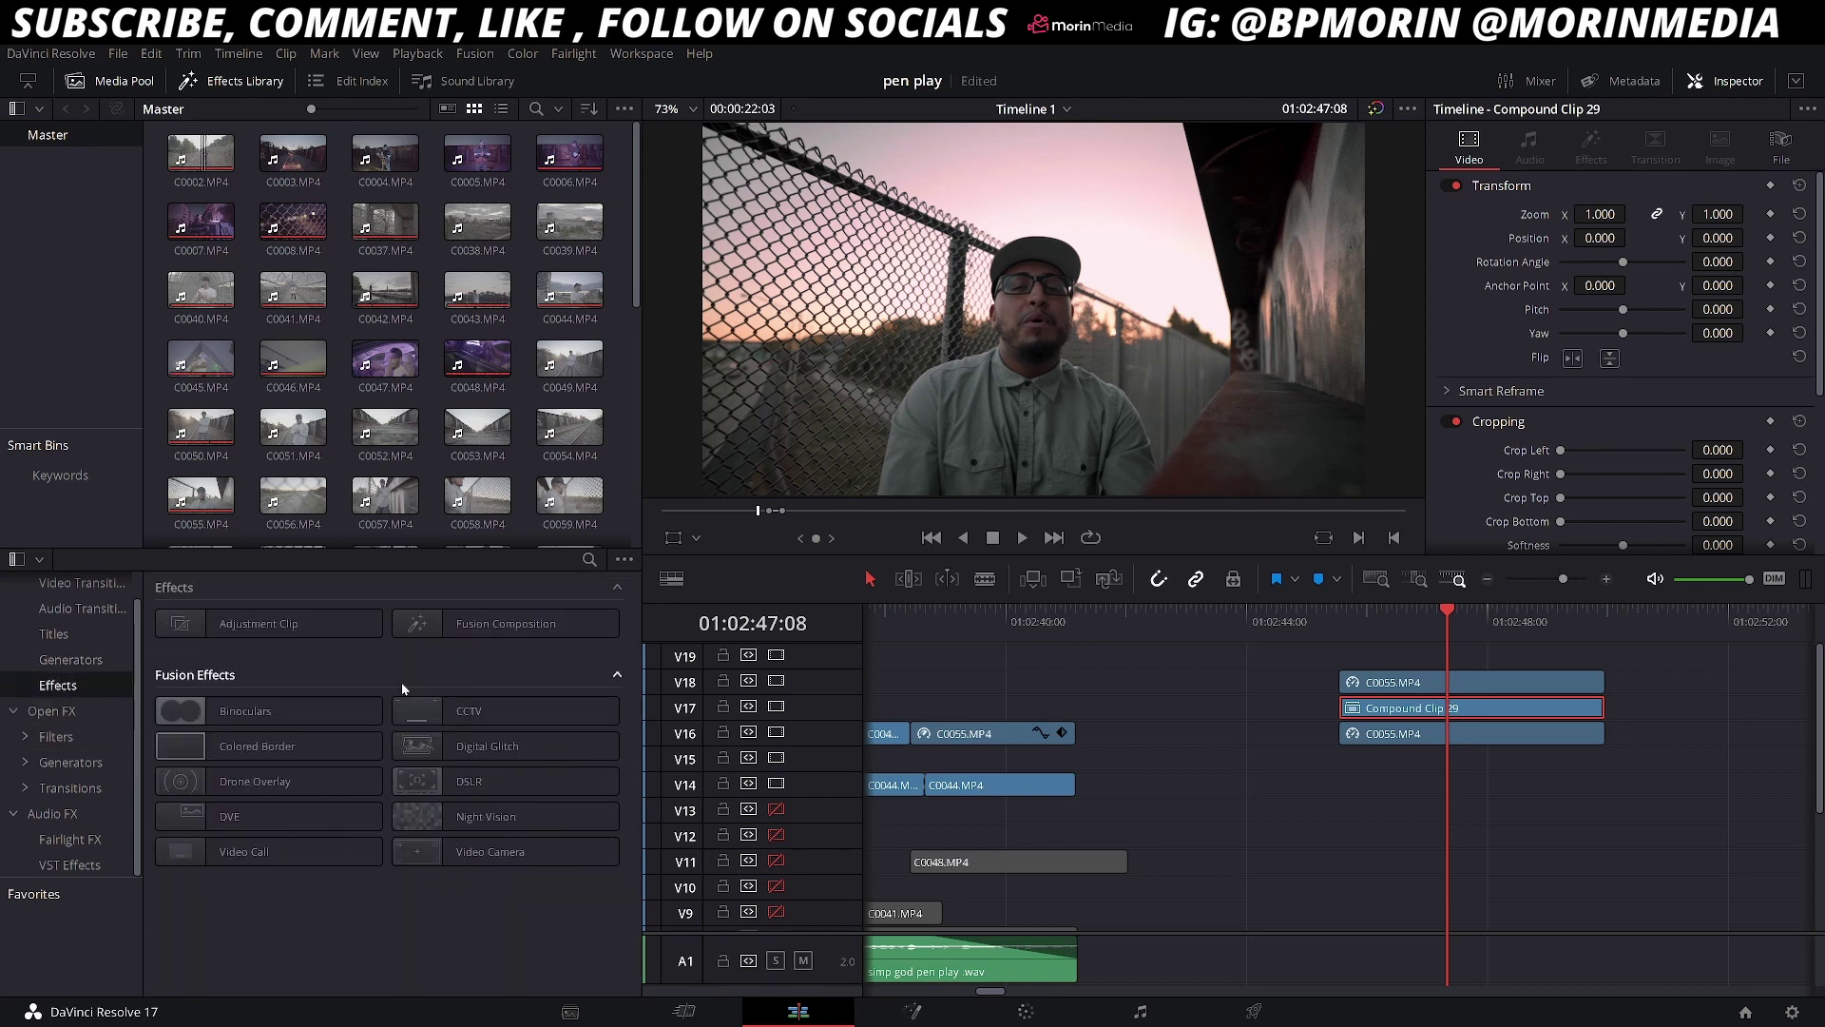
pyautogui.moveTo(499, 751); pyautogui.dragTo(1445, 715)
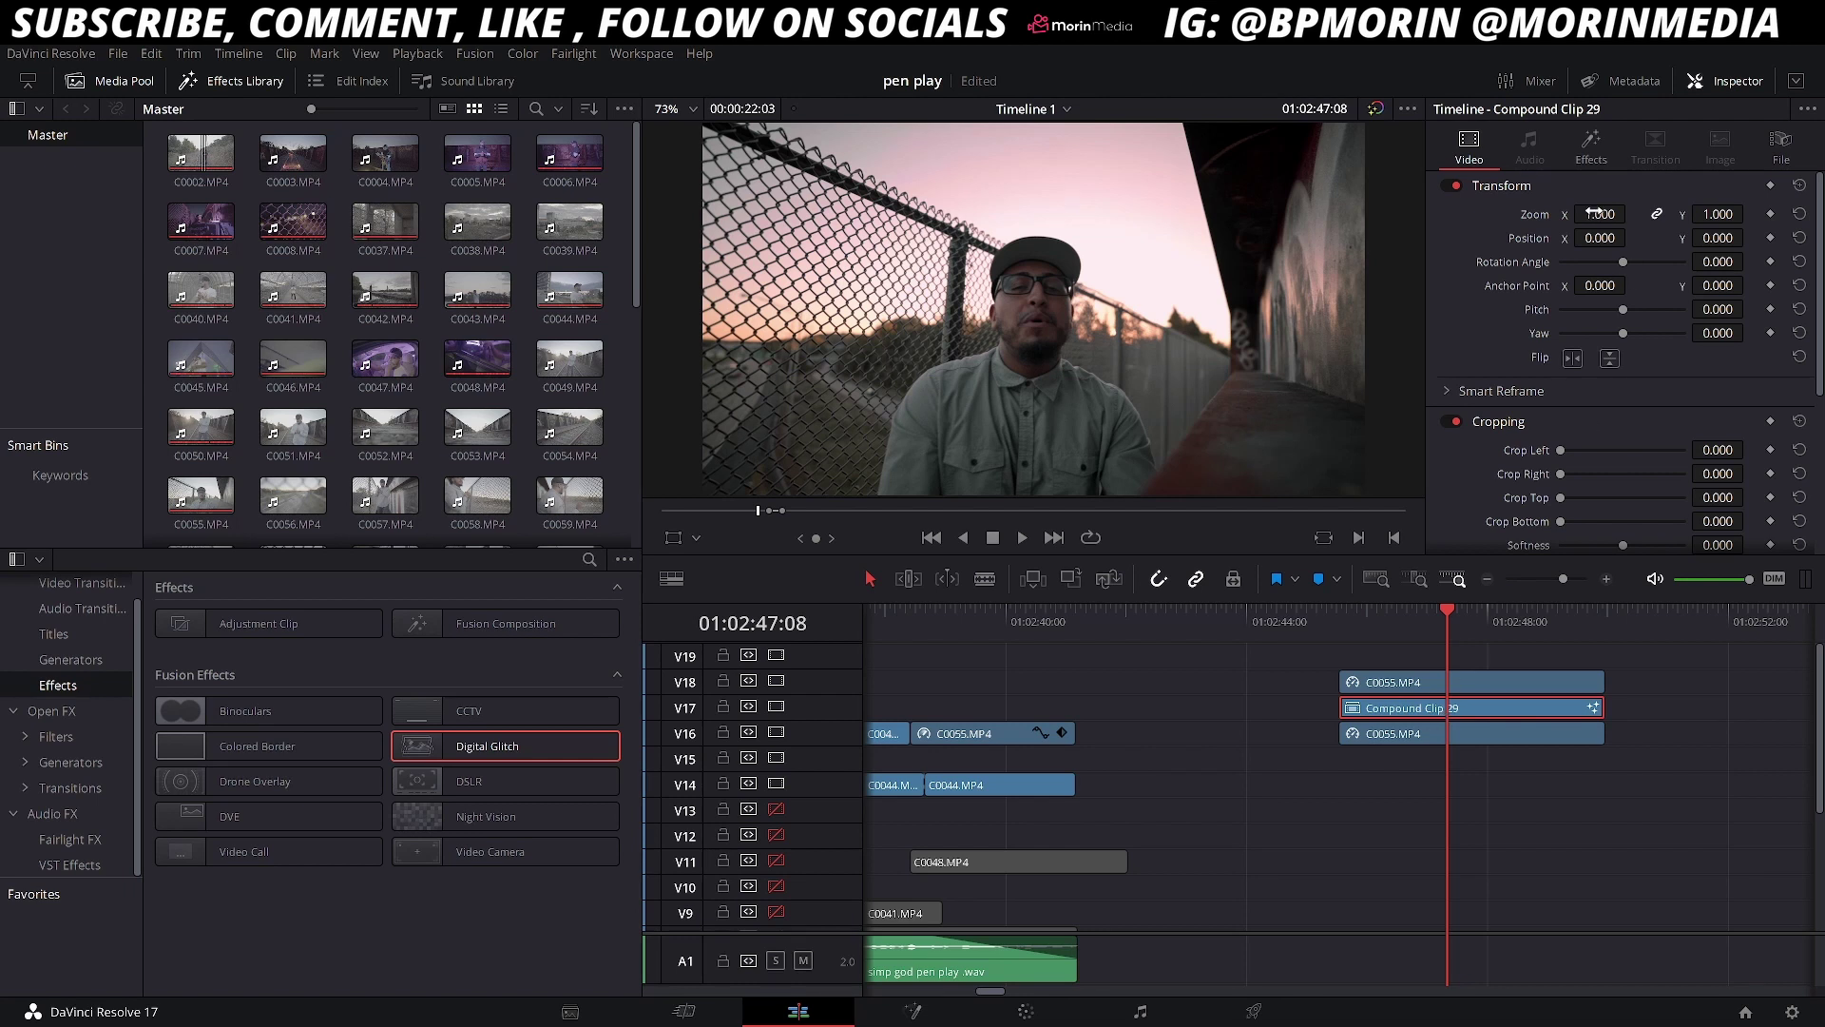
# Keyframe the compound clip's Zoom at 1.220 and preview the glitch effect.
pyautogui.moveTo(1600, 214); pyautogui.dragTo(1644, 213)
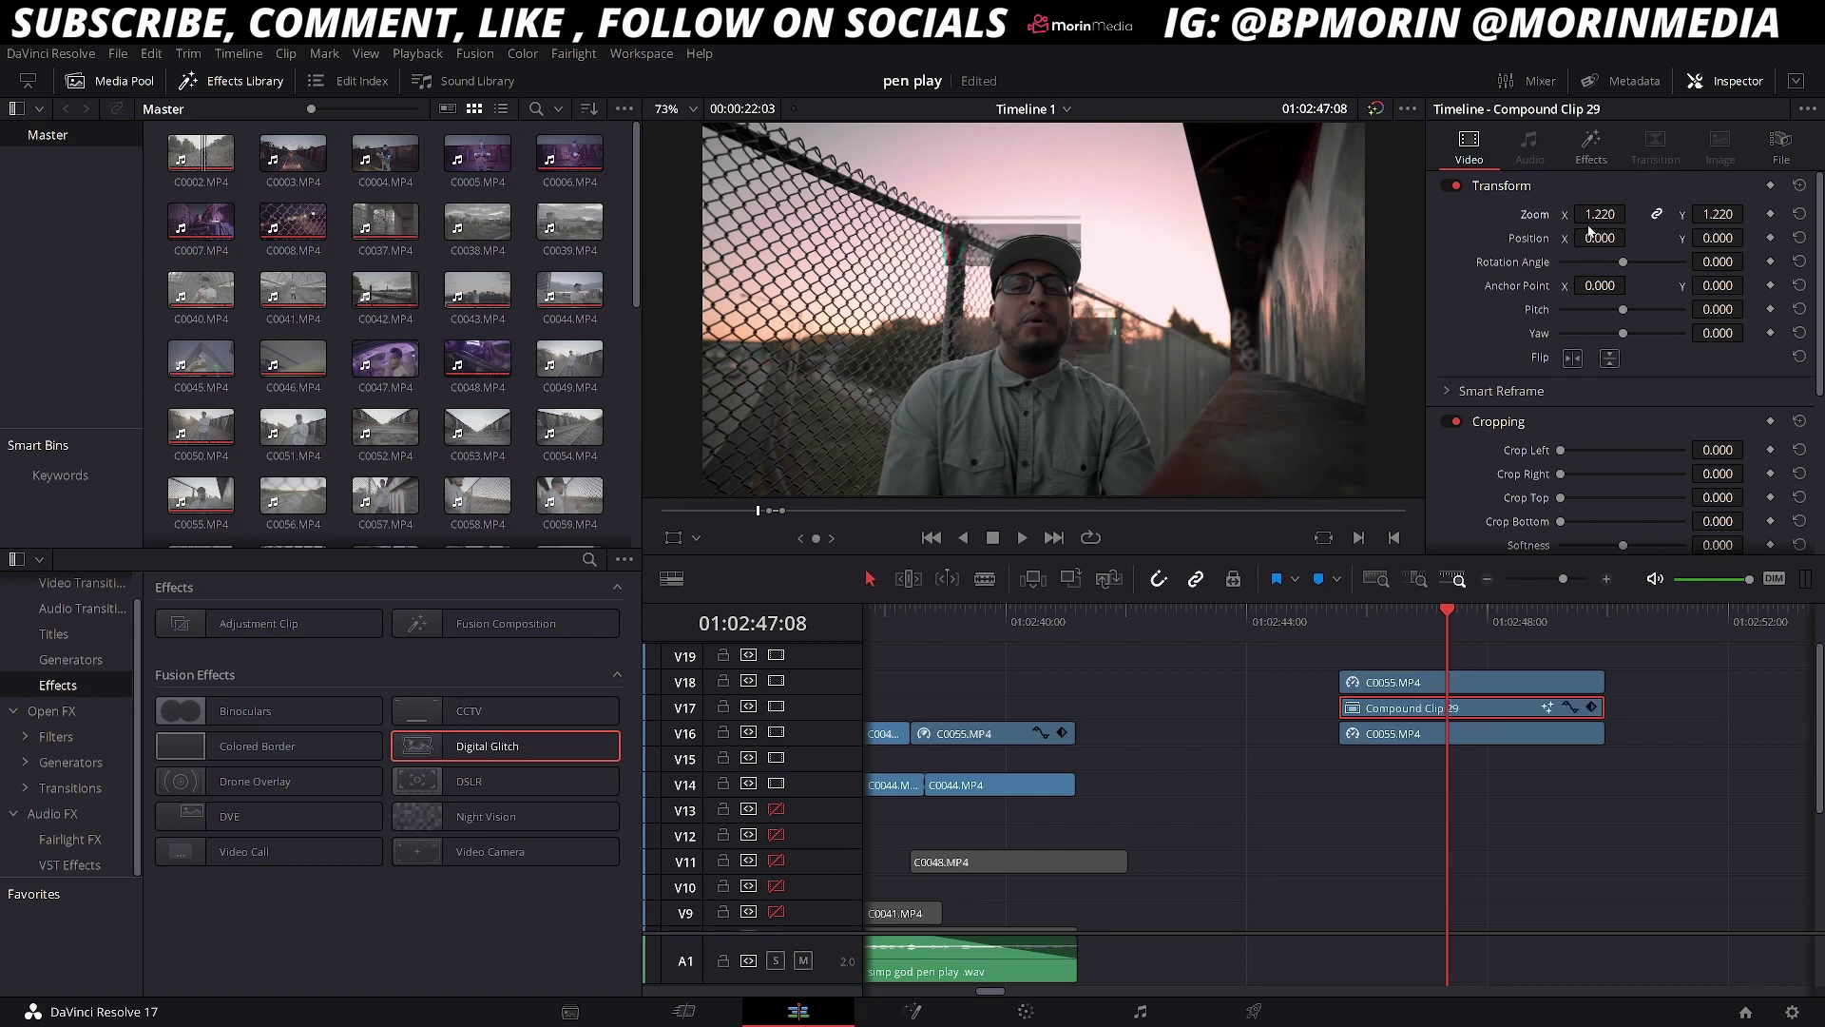
pyautogui.click(1498, 613)
pyautogui.moveTo(1563, 579); pyautogui.dragTo(1554, 579)
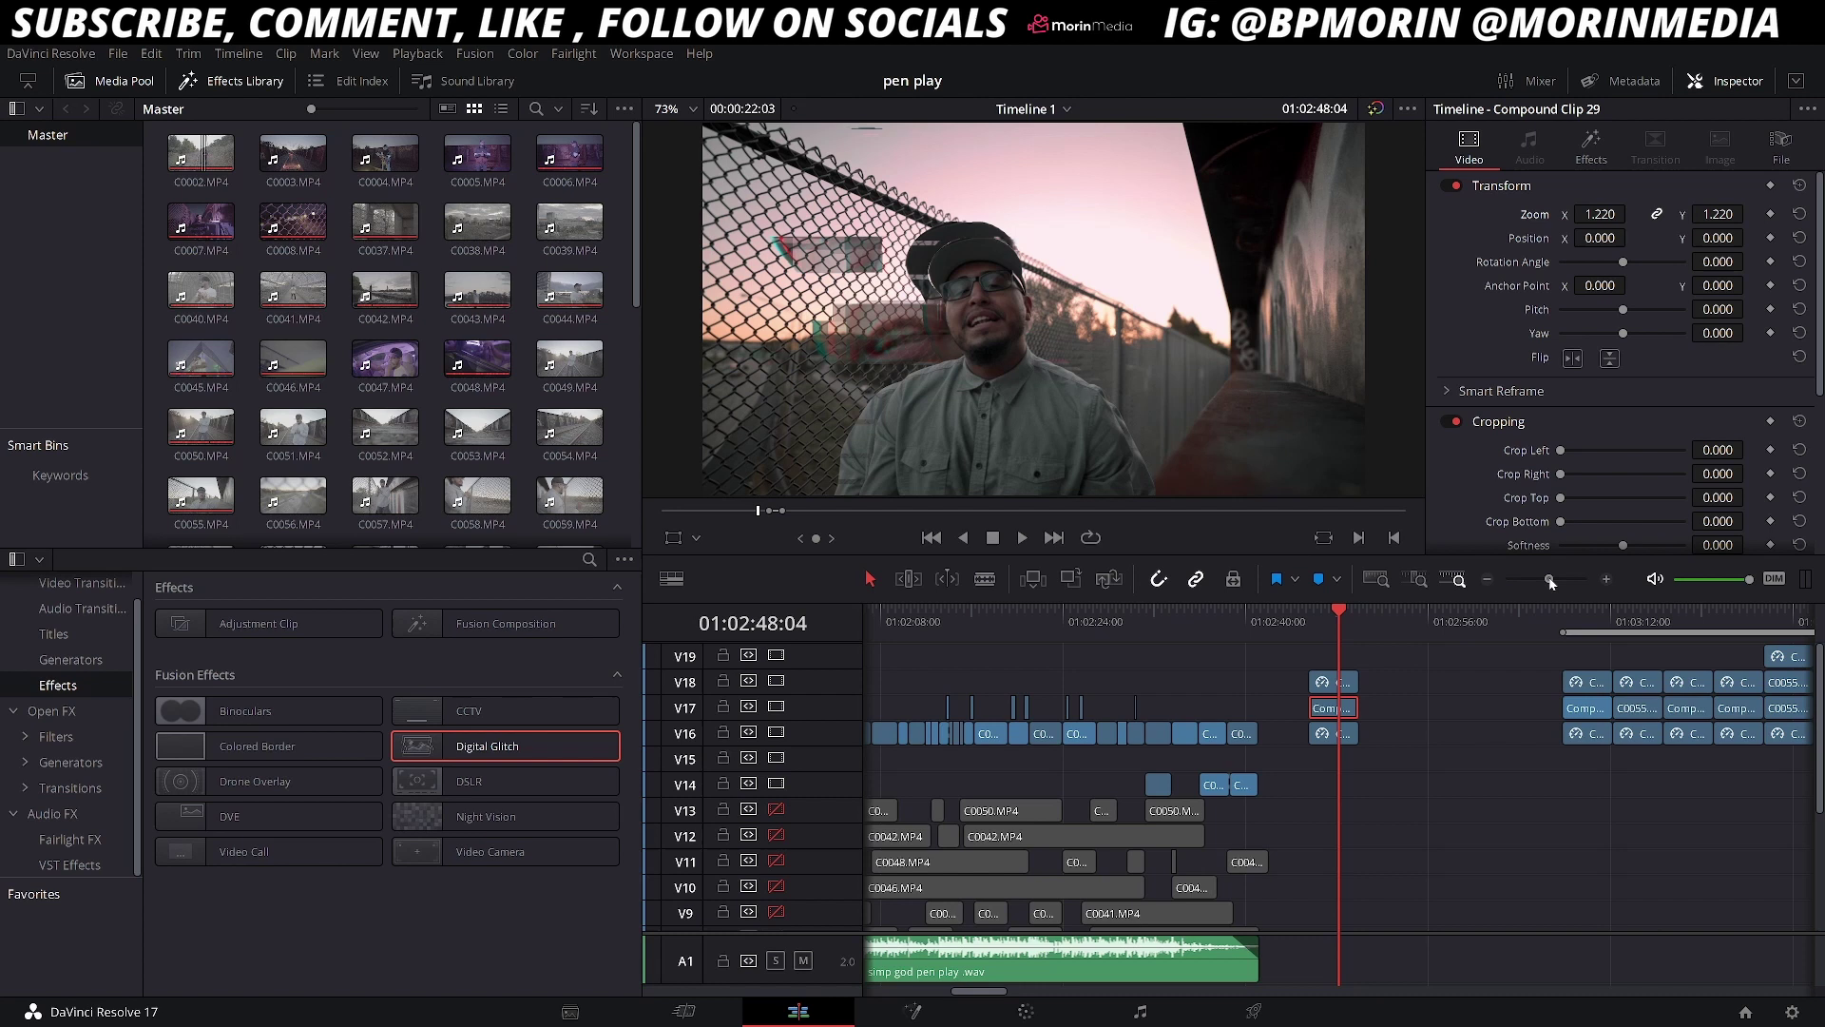
pyautogui.click(1361, 613)
pyautogui.click(1339, 613)
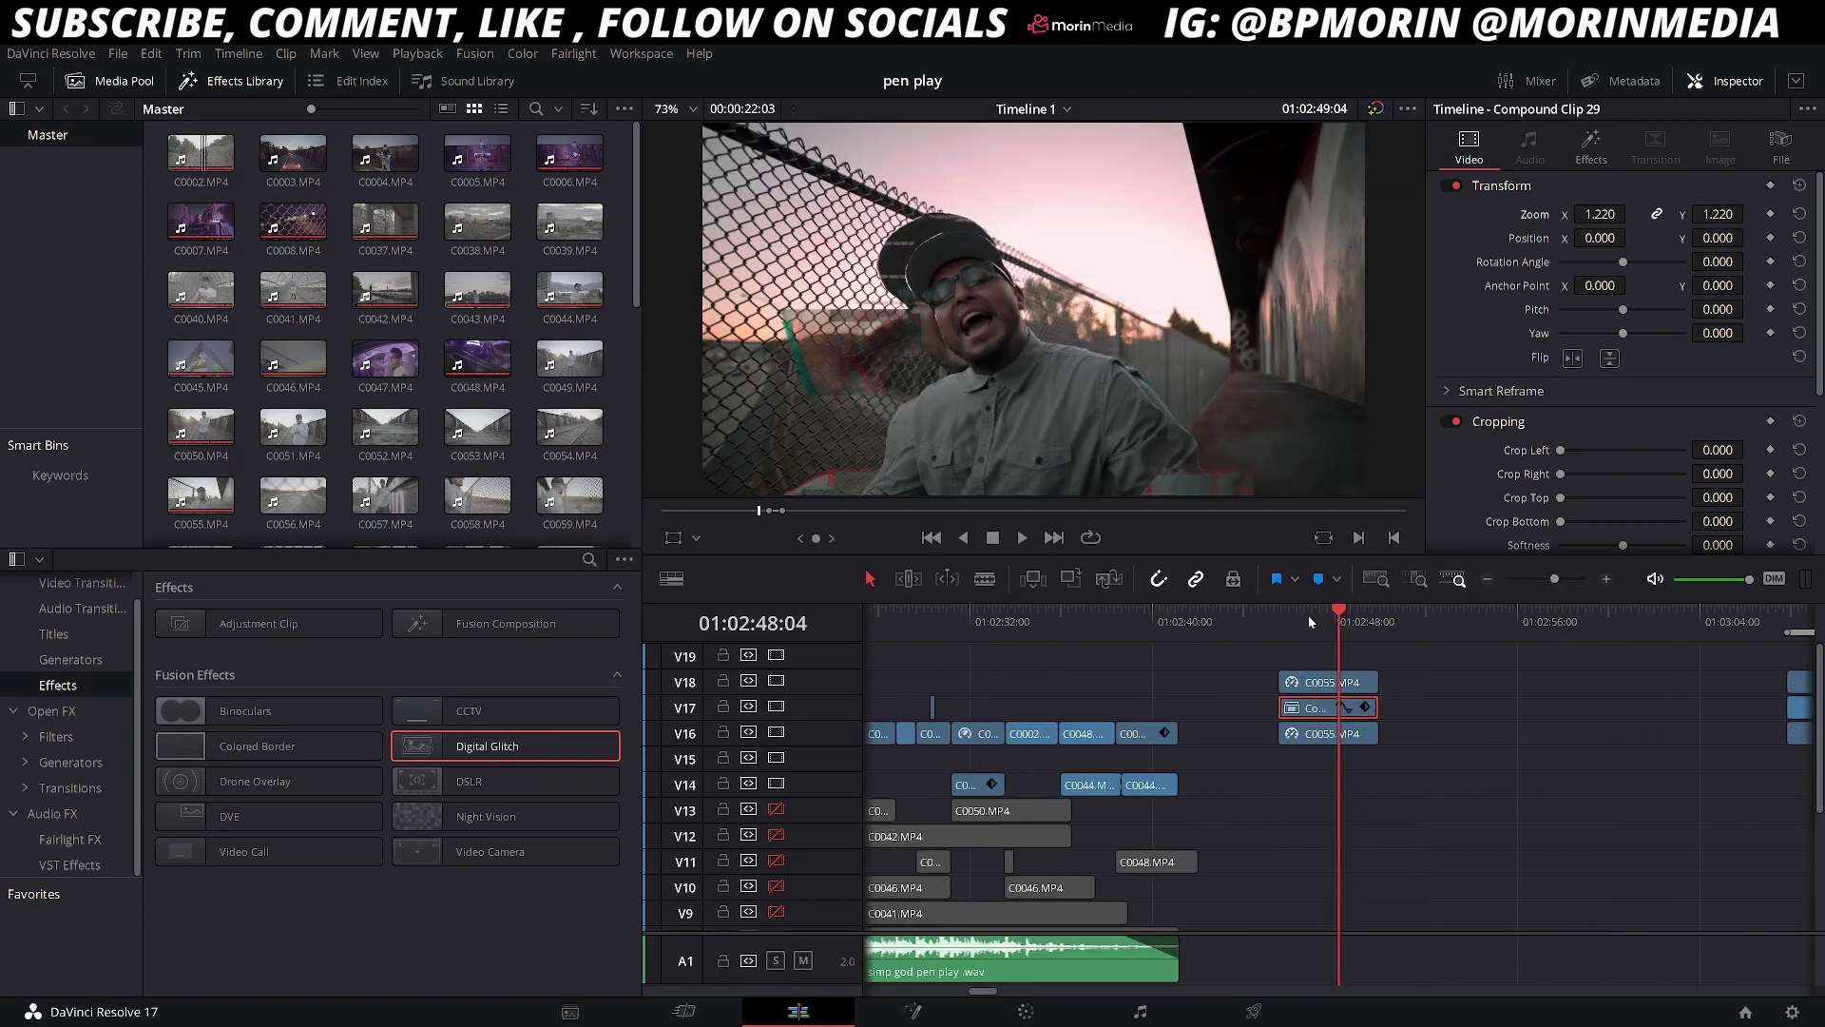
pyautogui.click(1298, 612)
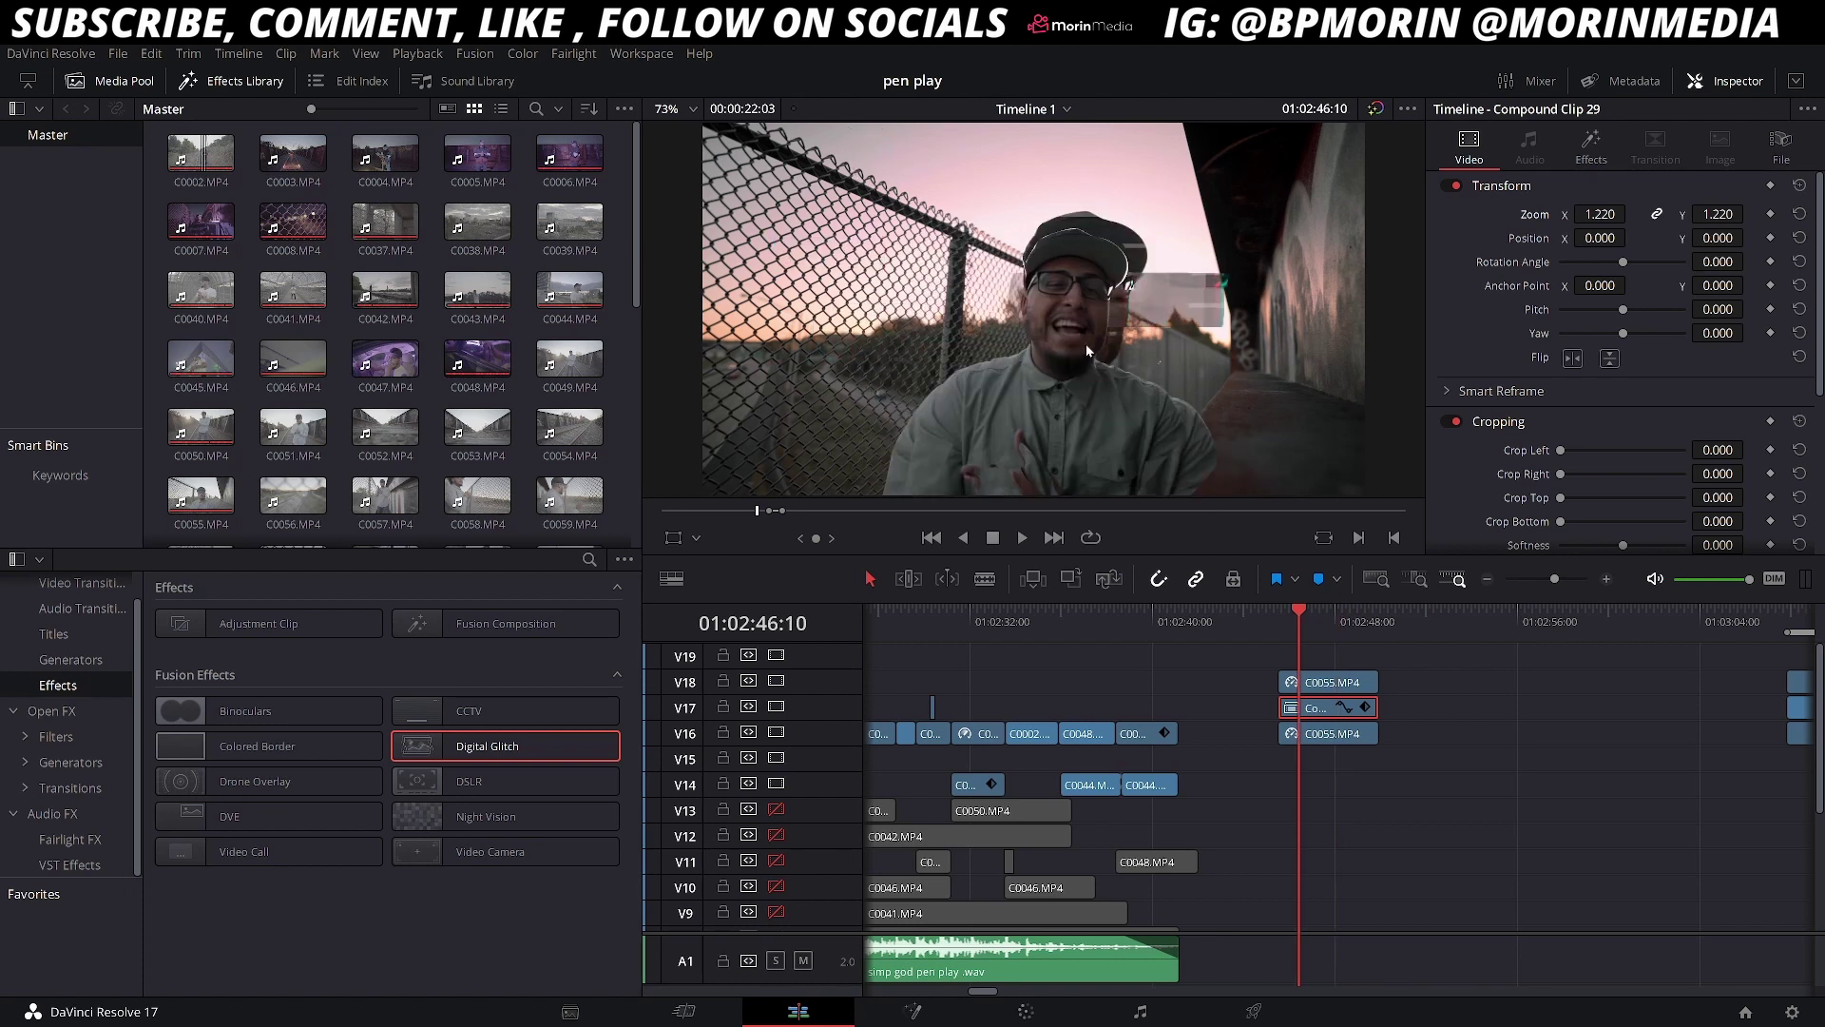
# Compare glitch frames around 01:02:48:00, then set the C0055 copy's Zoom to 1.3.
pyautogui.click(1318, 686)
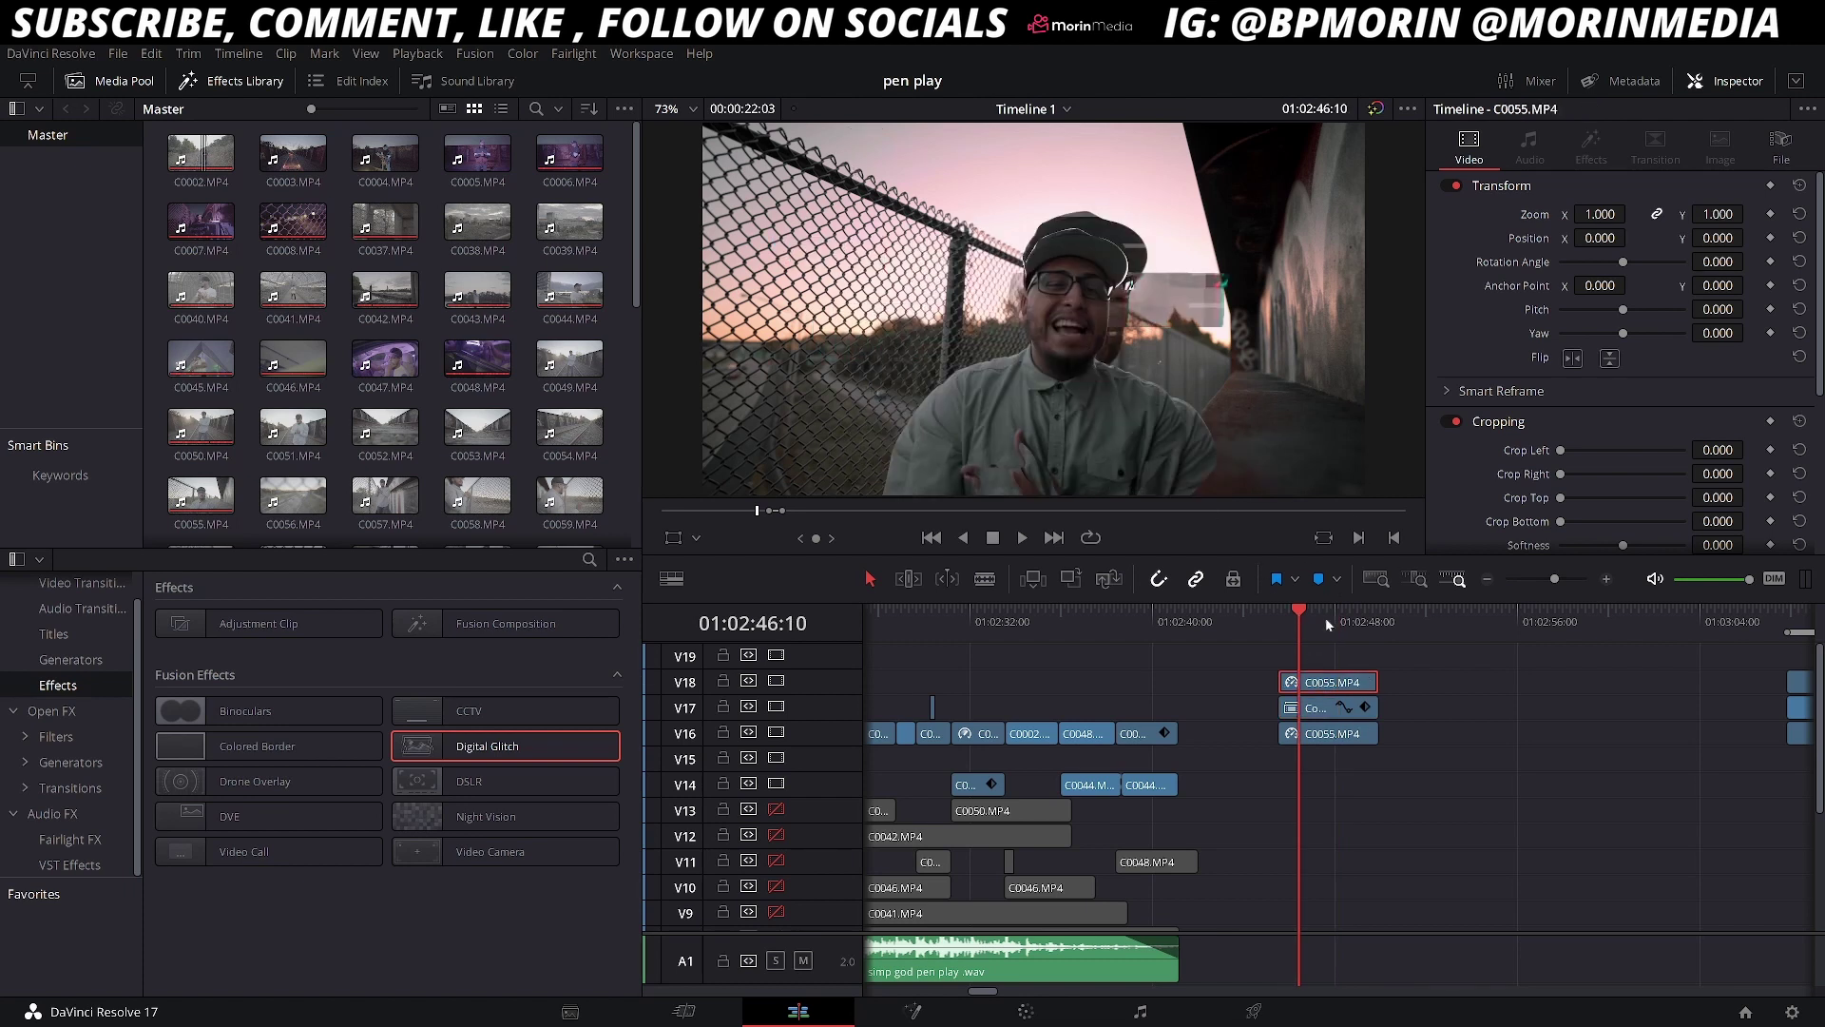
pyautogui.click(1336, 620)
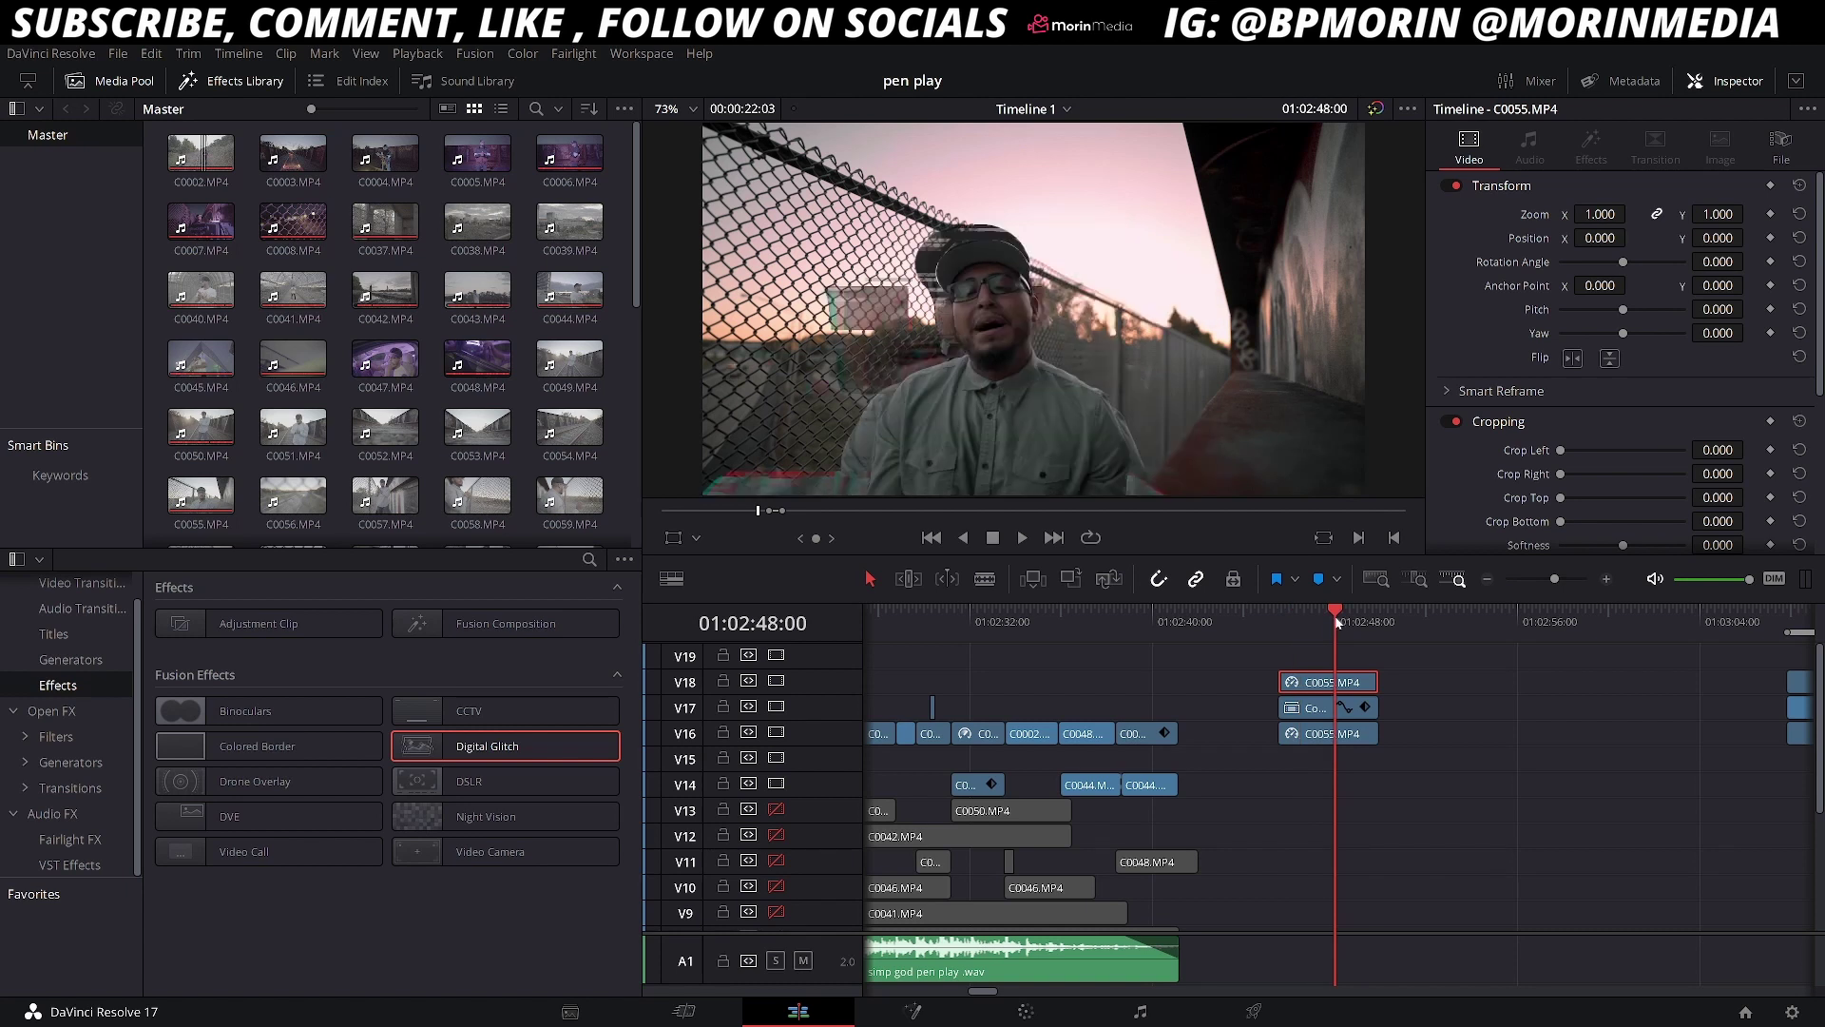
pyautogui.click(1299, 616)
pyautogui.click(1337, 616)
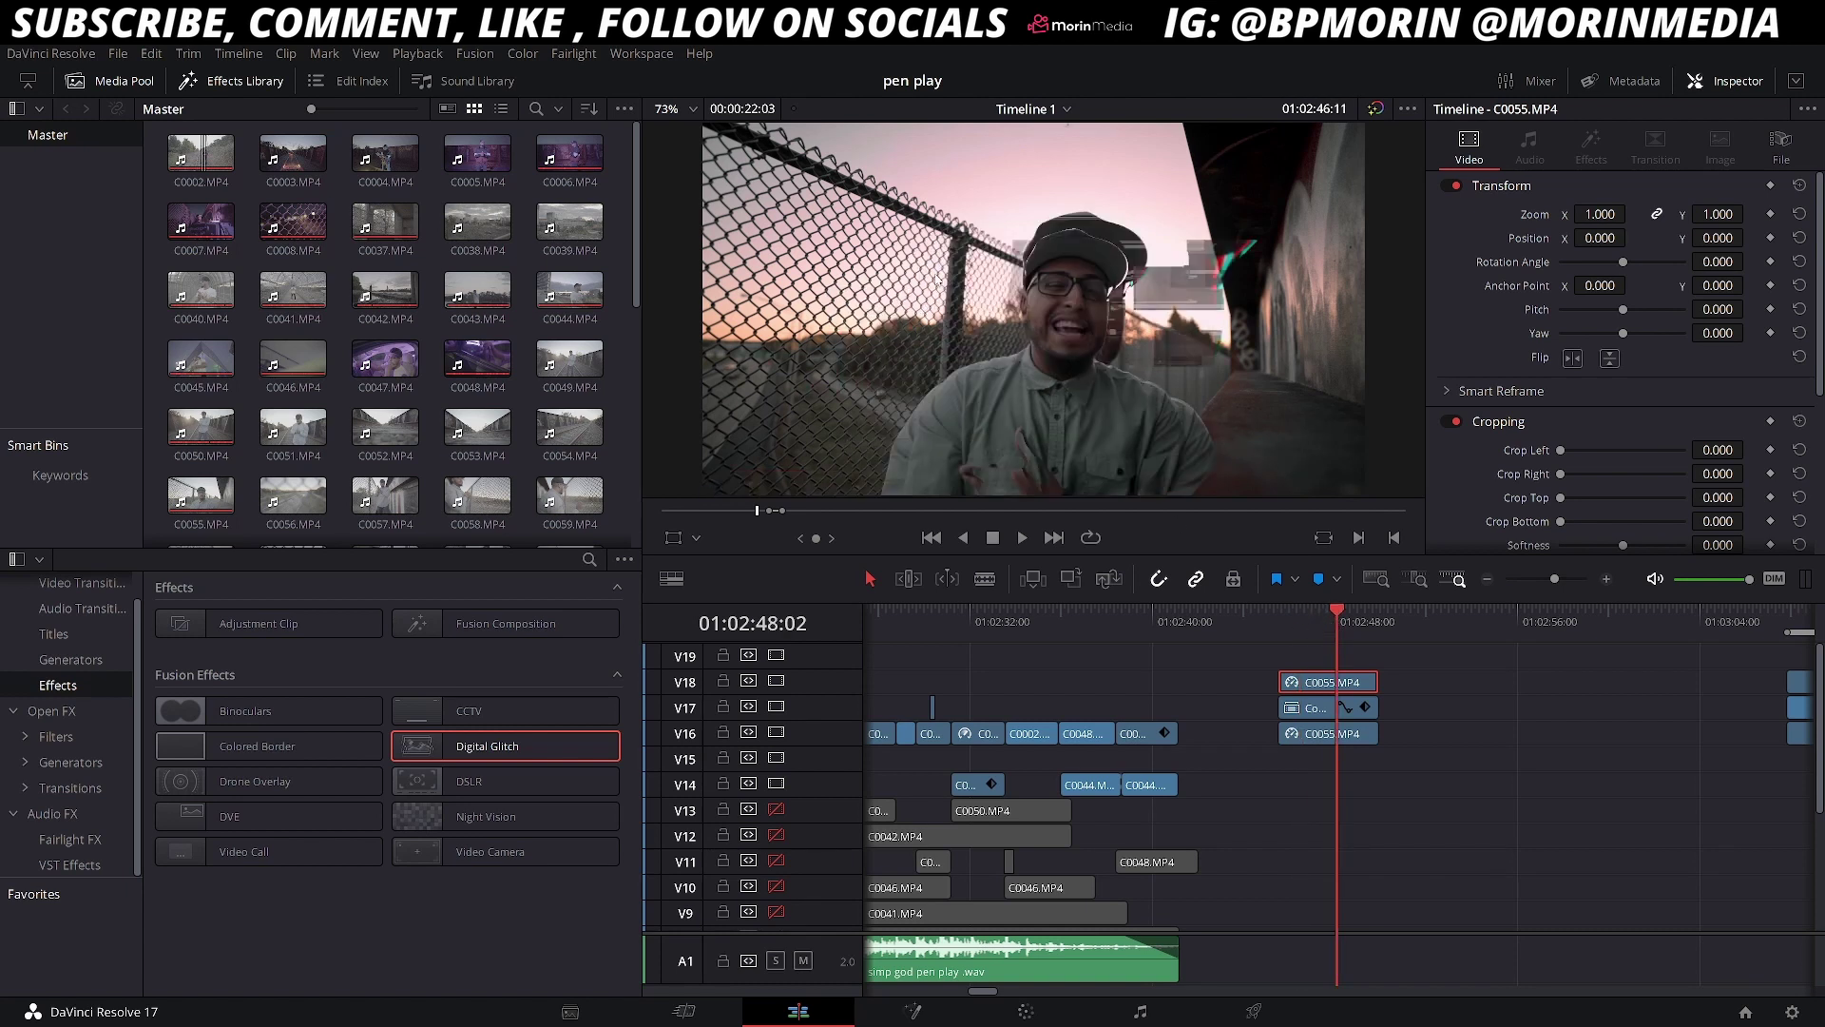
pyautogui.click(1302, 616)
pyautogui.click(1340, 618)
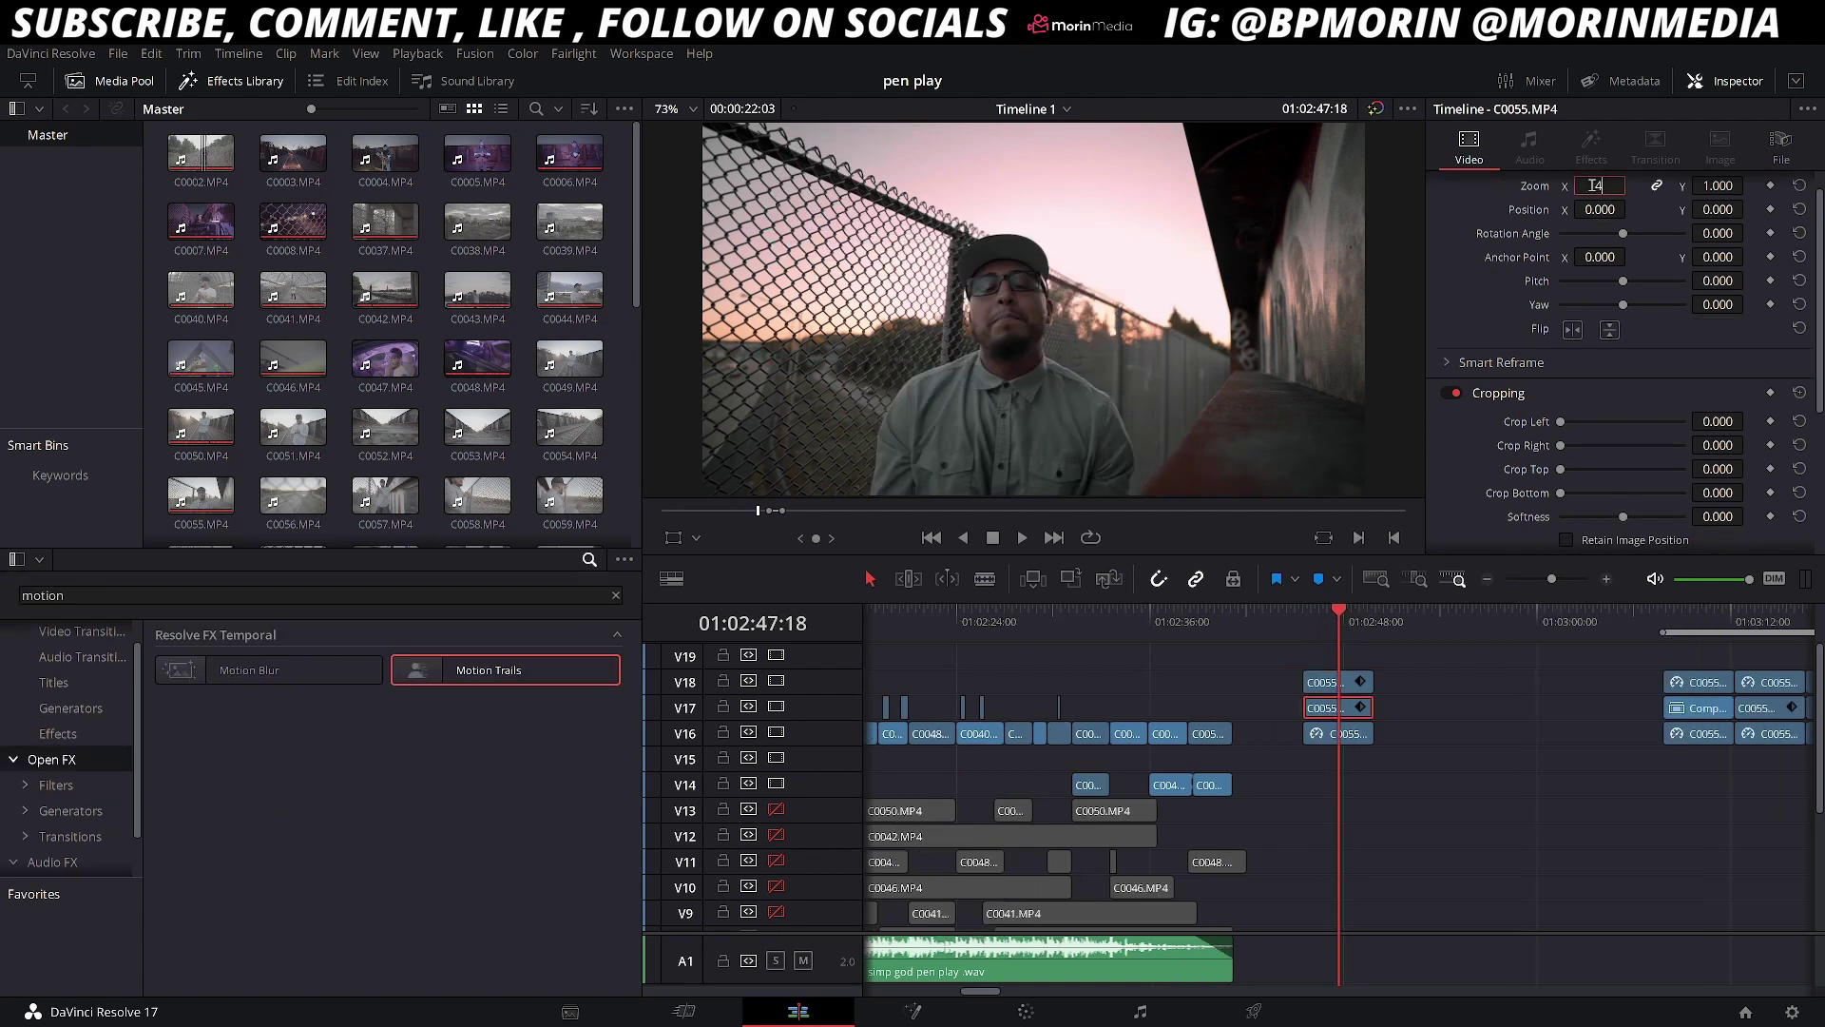
pyautogui.write('1.3')
pyautogui.press('Return')
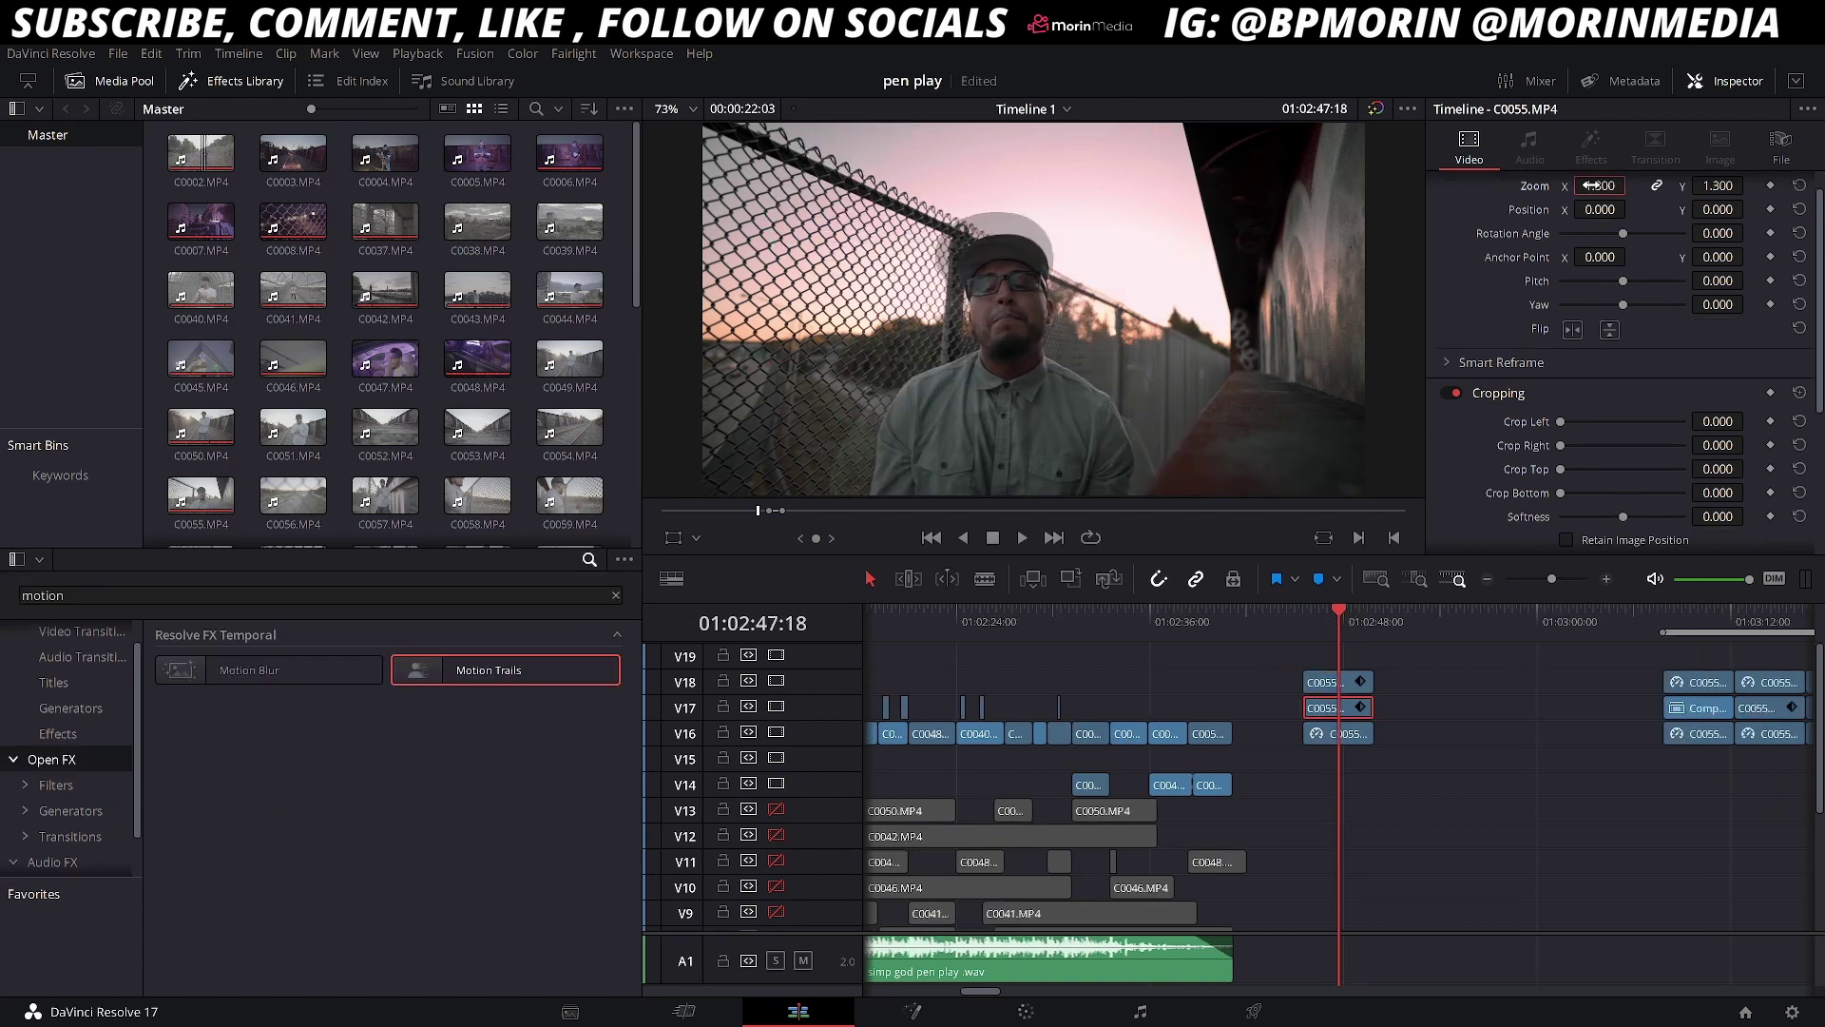
# Apply Motion Trails to the V17 C0055 clip and play it back.
pyautogui.moveTo(485, 671); pyautogui.dragTo(1335, 711)
pyautogui.click(1314, 615)
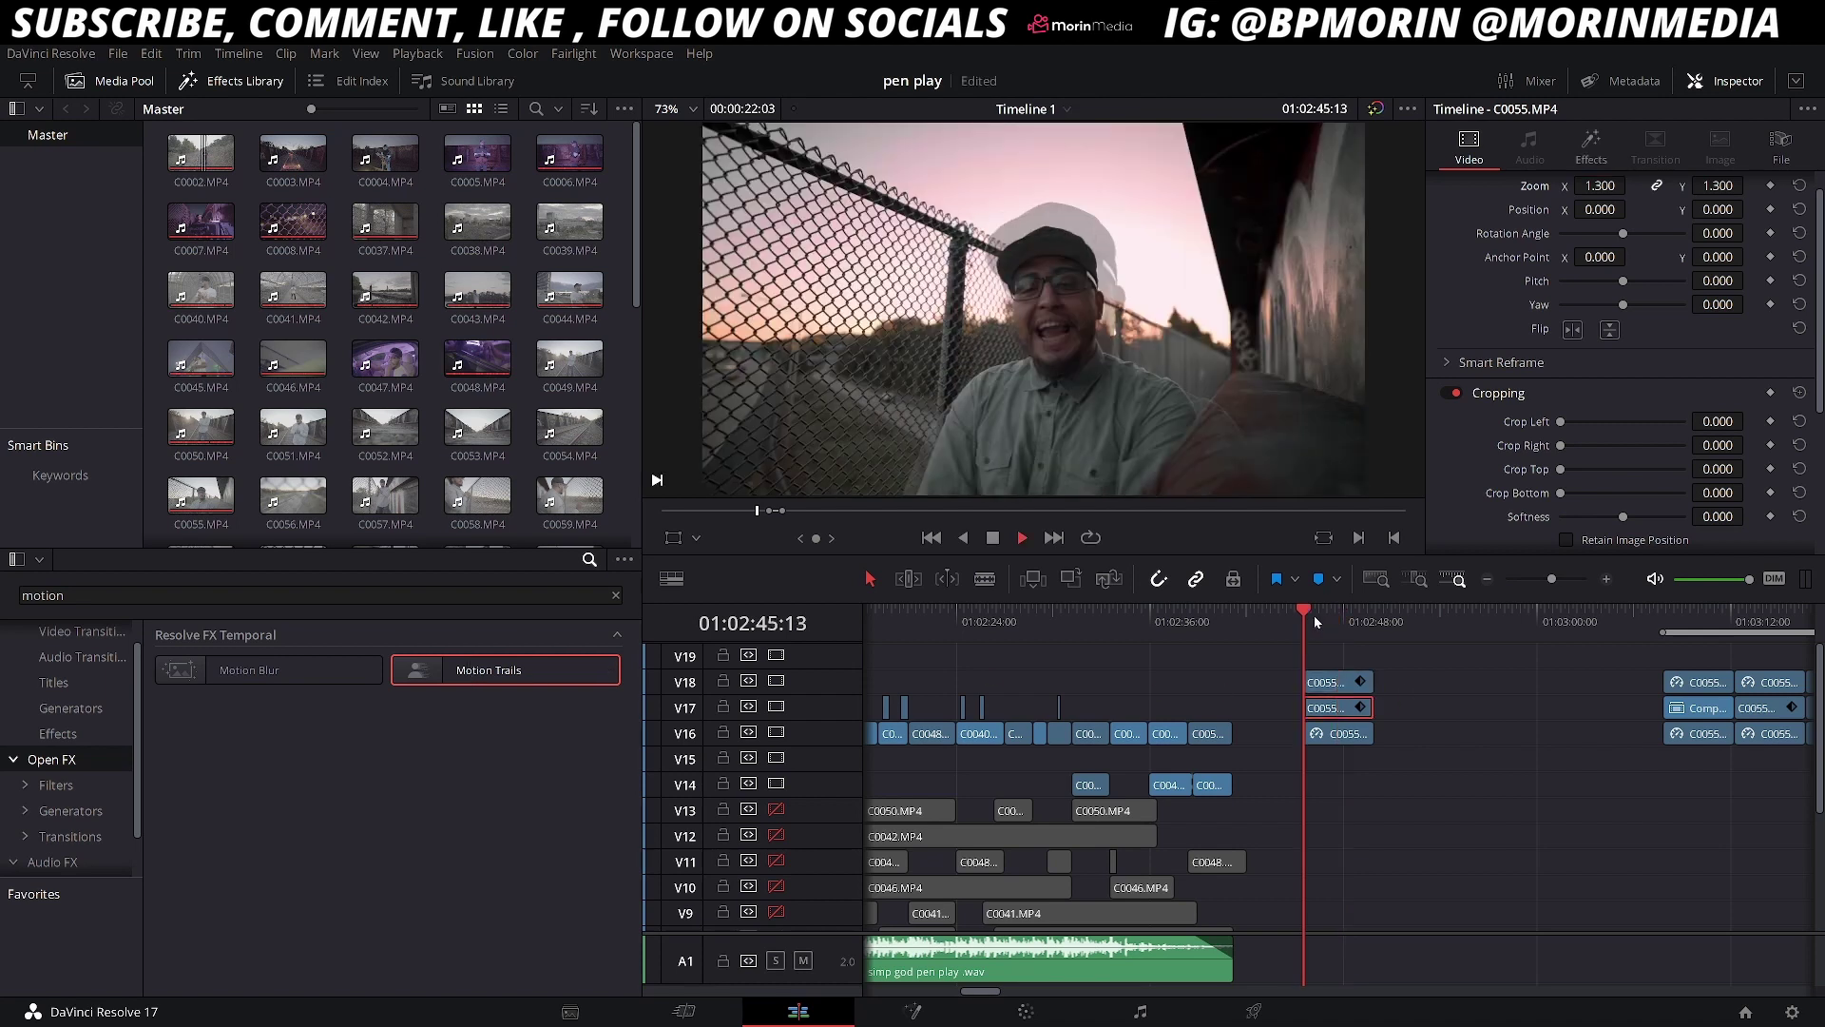
pyautogui.press('space')
pyautogui.press('space')
pyautogui.click(1340, 618)
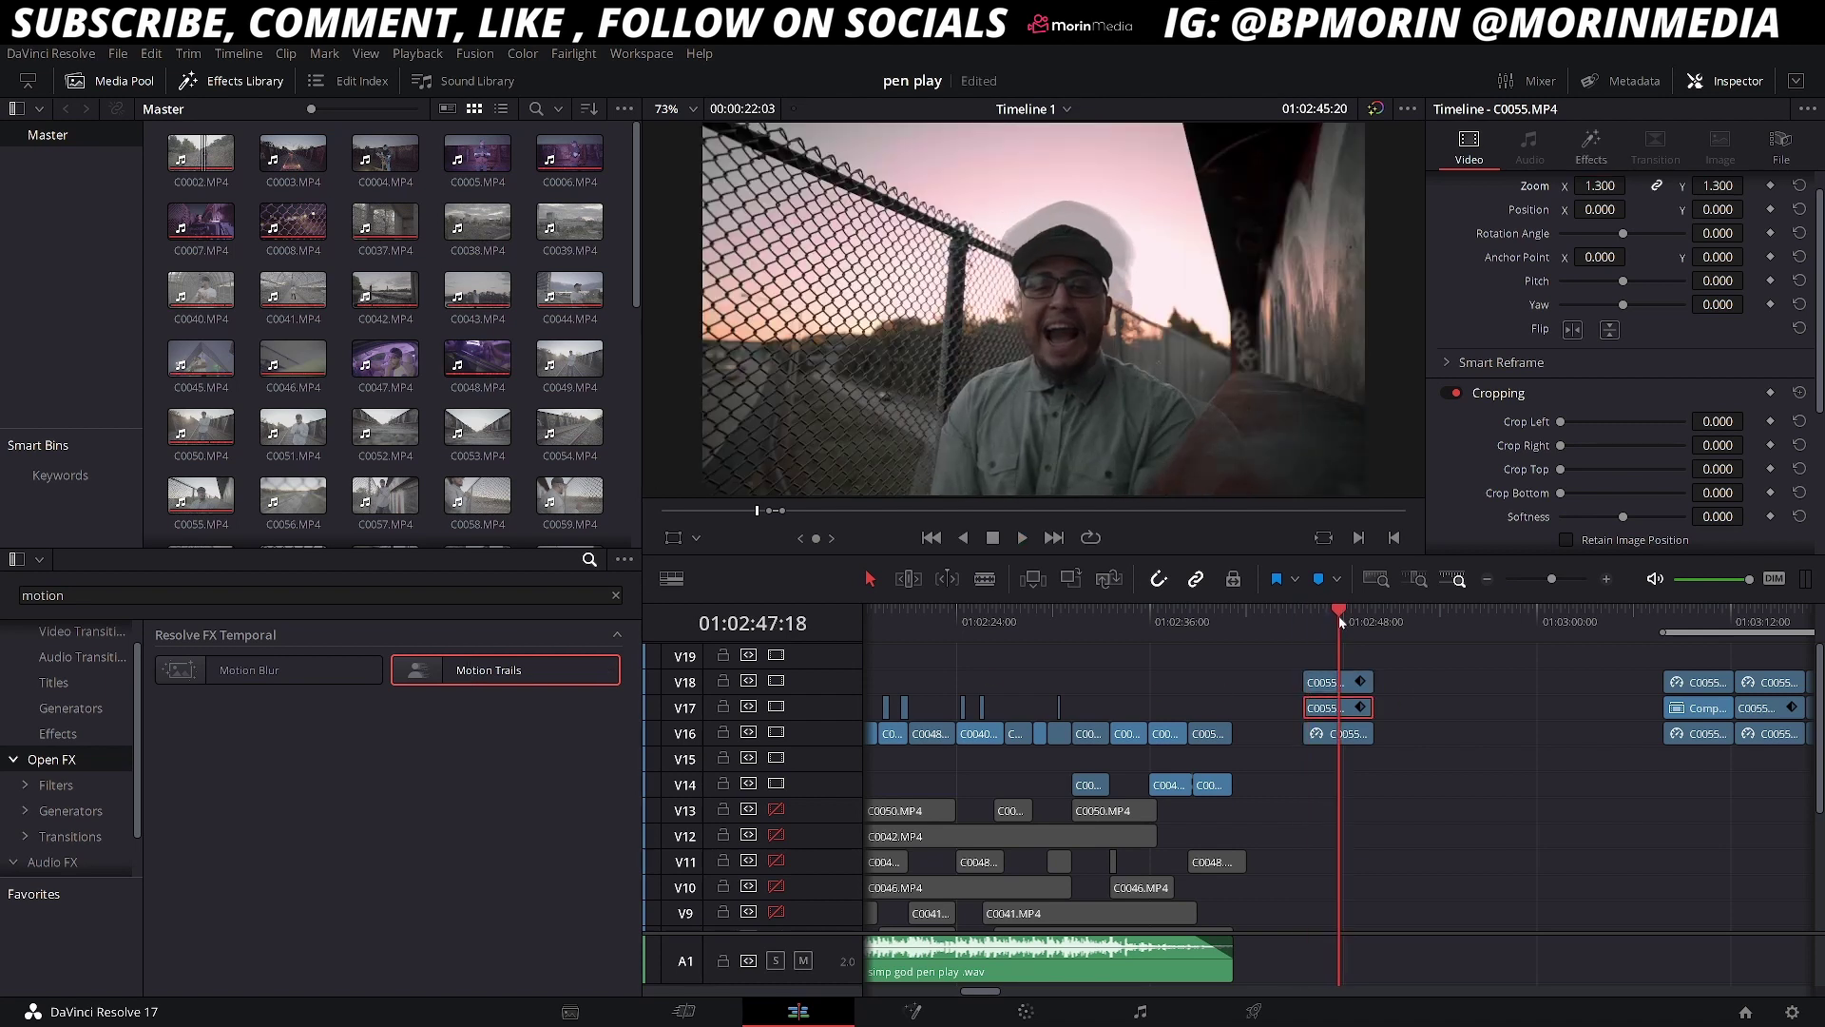
# Set the Motion Trails Trail Length to 10 and Dropoff to 0.512.
pyautogui.scroll(2, 1012, 371)
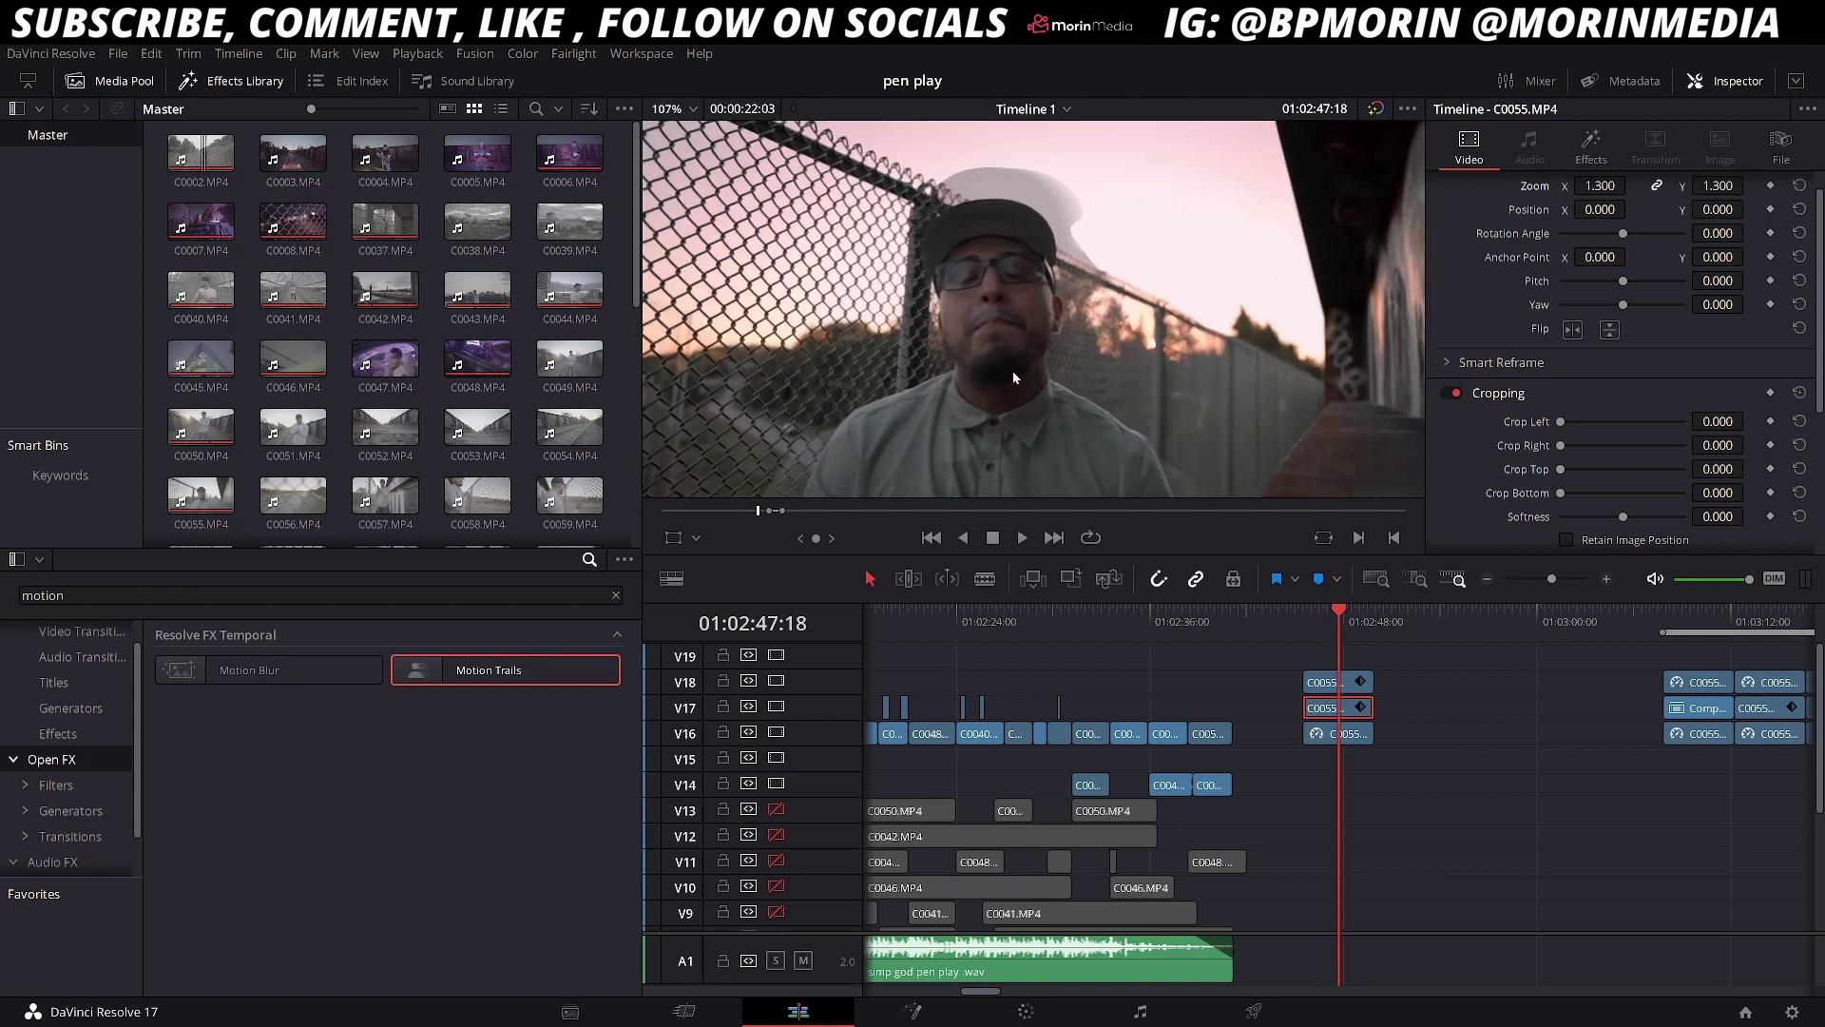
pyautogui.click(1589, 148)
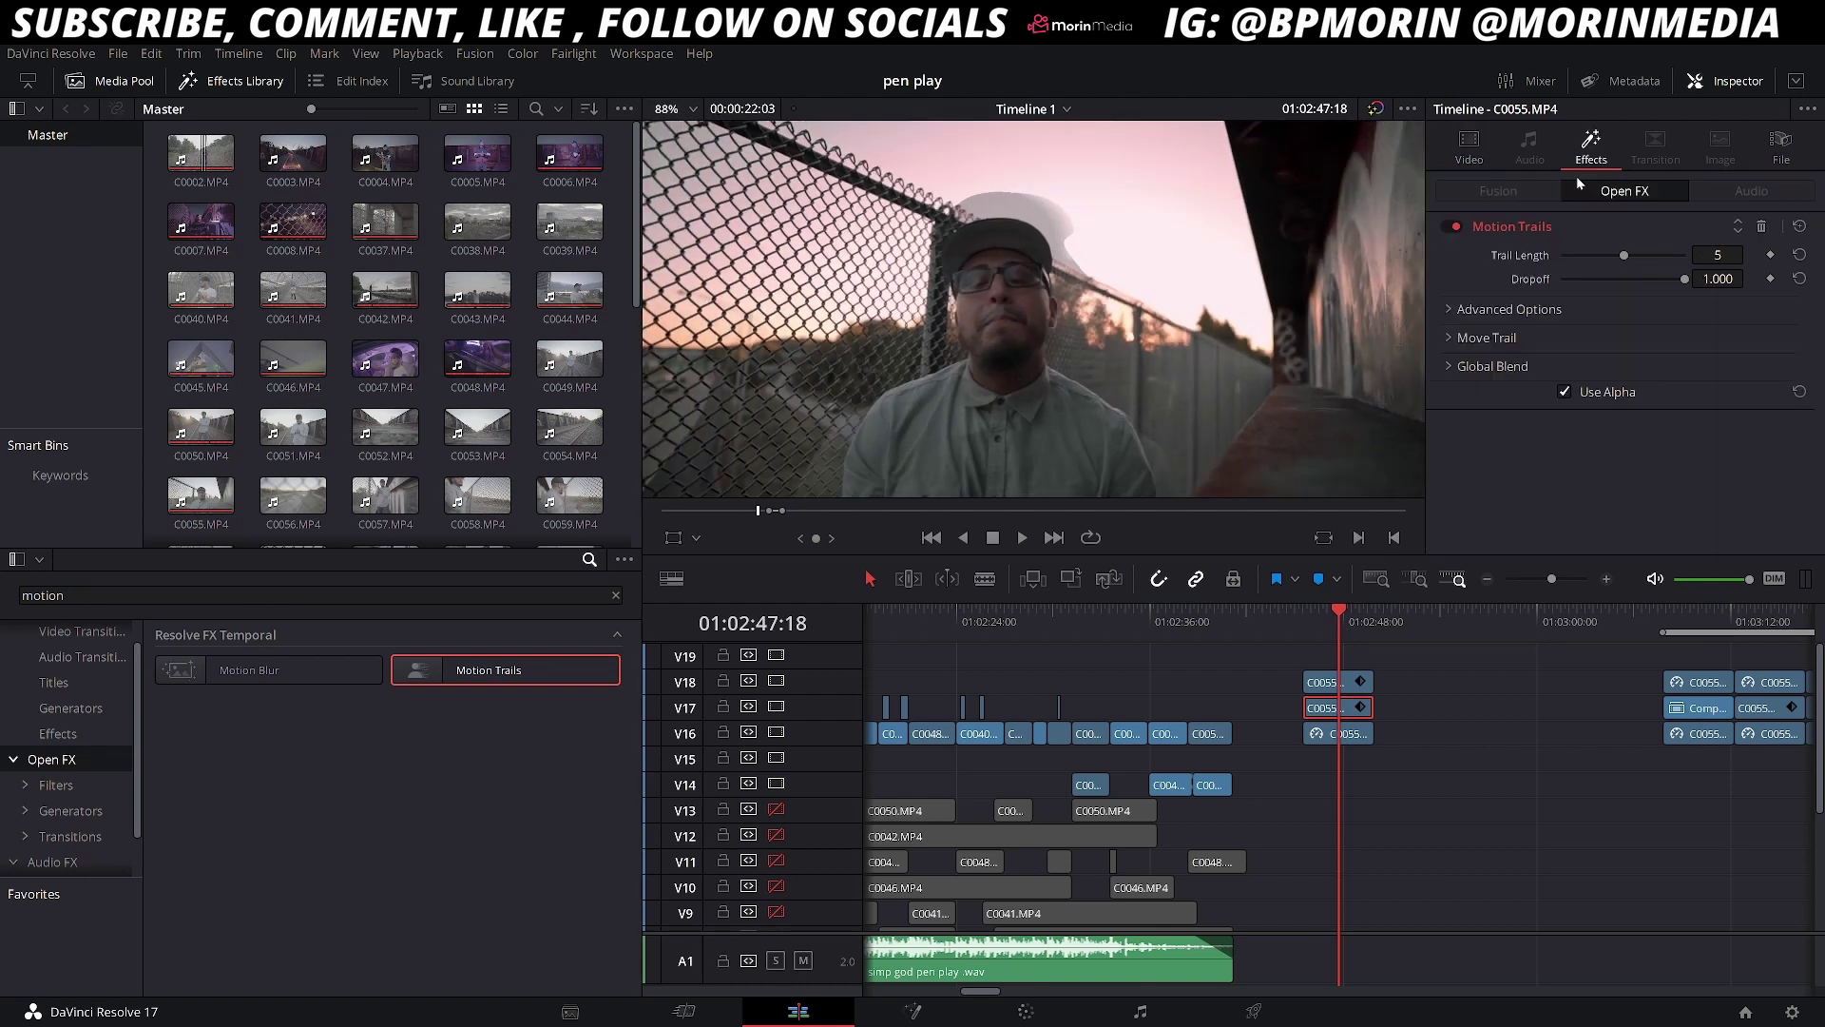
pyautogui.moveTo(1632, 255)
pyautogui.mouseDown()
pyautogui.moveTo(1690, 255)
pyautogui.moveTo(1624, 280)
pyautogui.mouseUp()
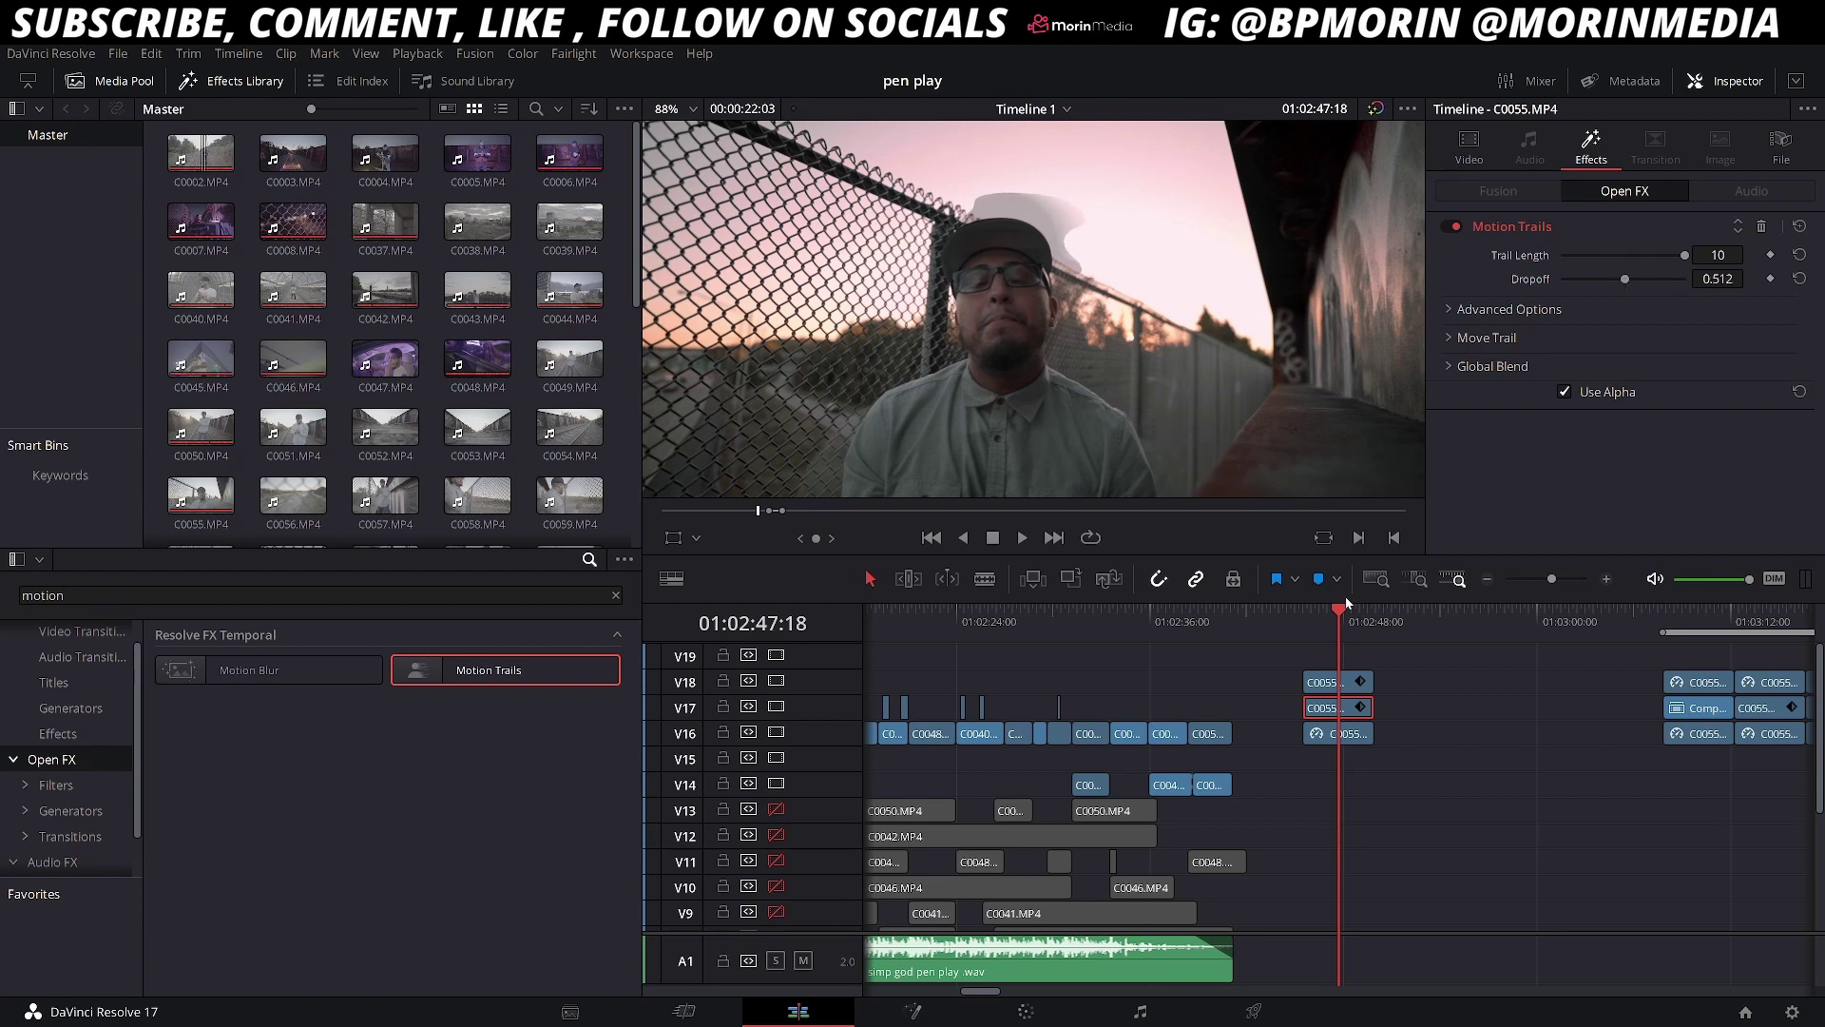
pyautogui.moveTo(1340, 611); pyautogui.dragTo(1309, 624)
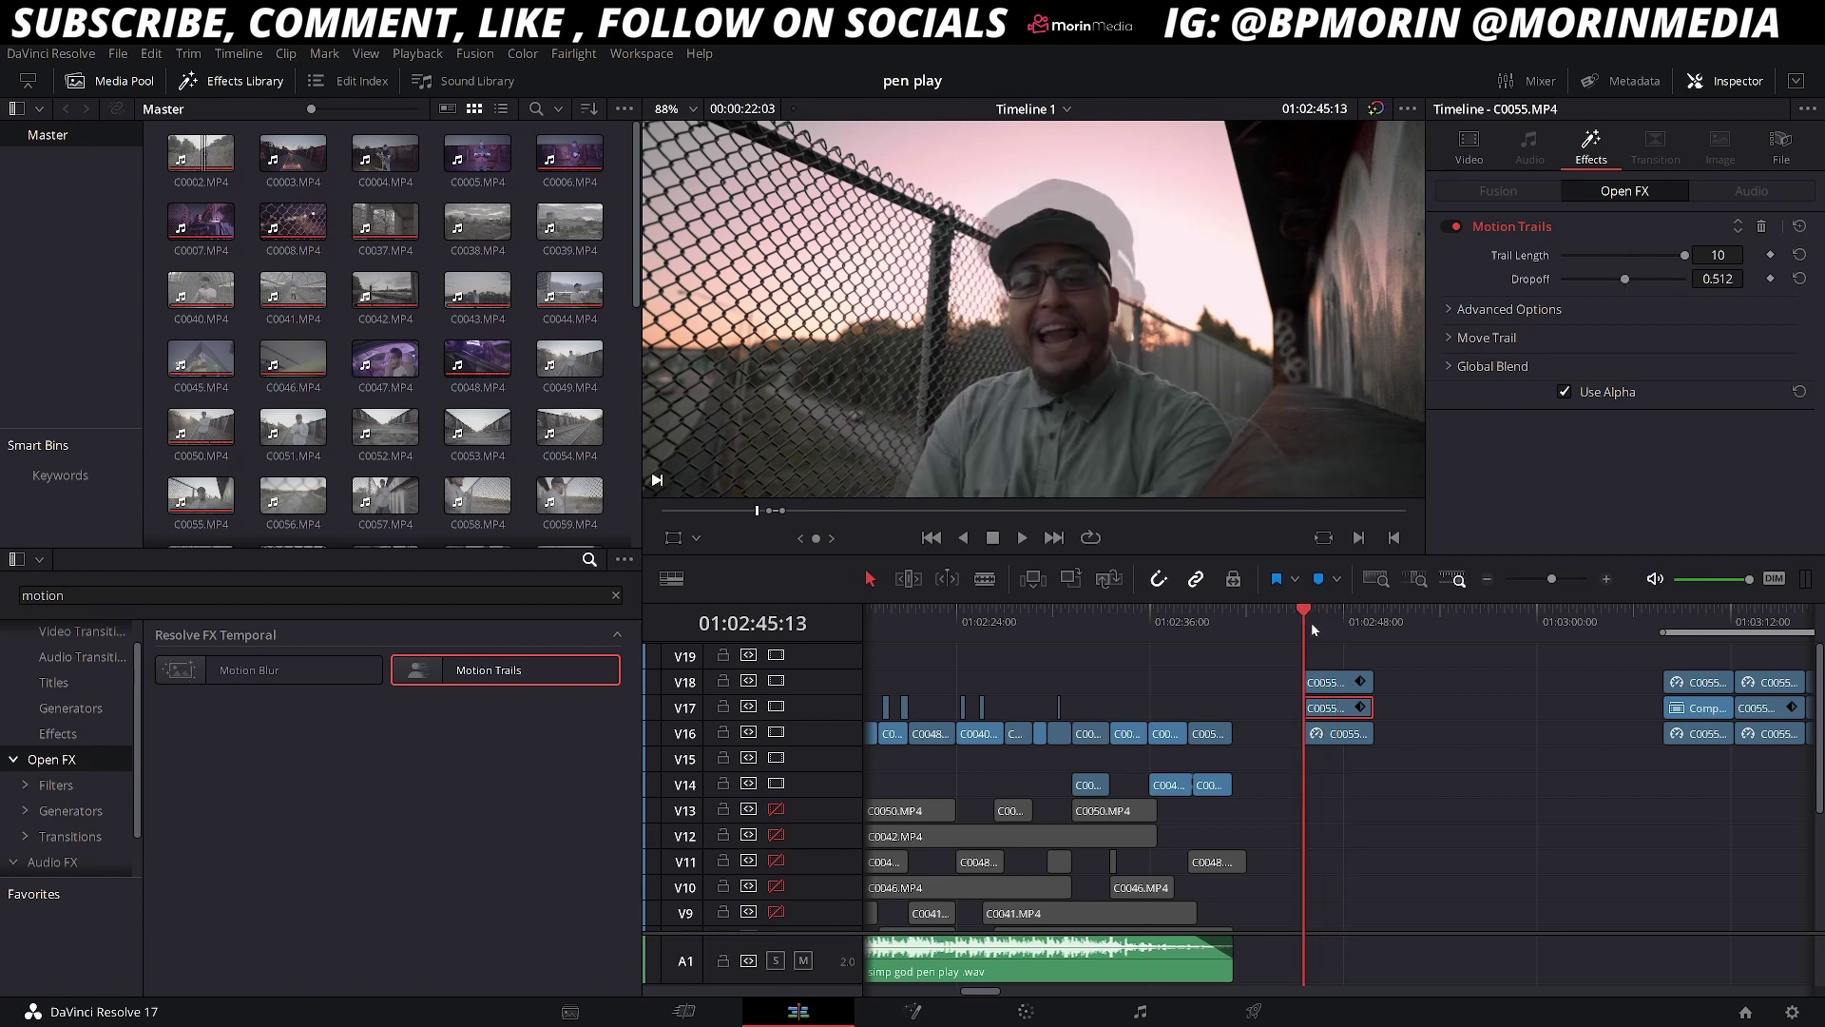
pyautogui.moveTo(1552, 579); pyautogui.dragTo(1555, 580)
# Drop the Scanlines effect onto Compound Clip 31 on V17.
pyautogui.click(1372, 635)
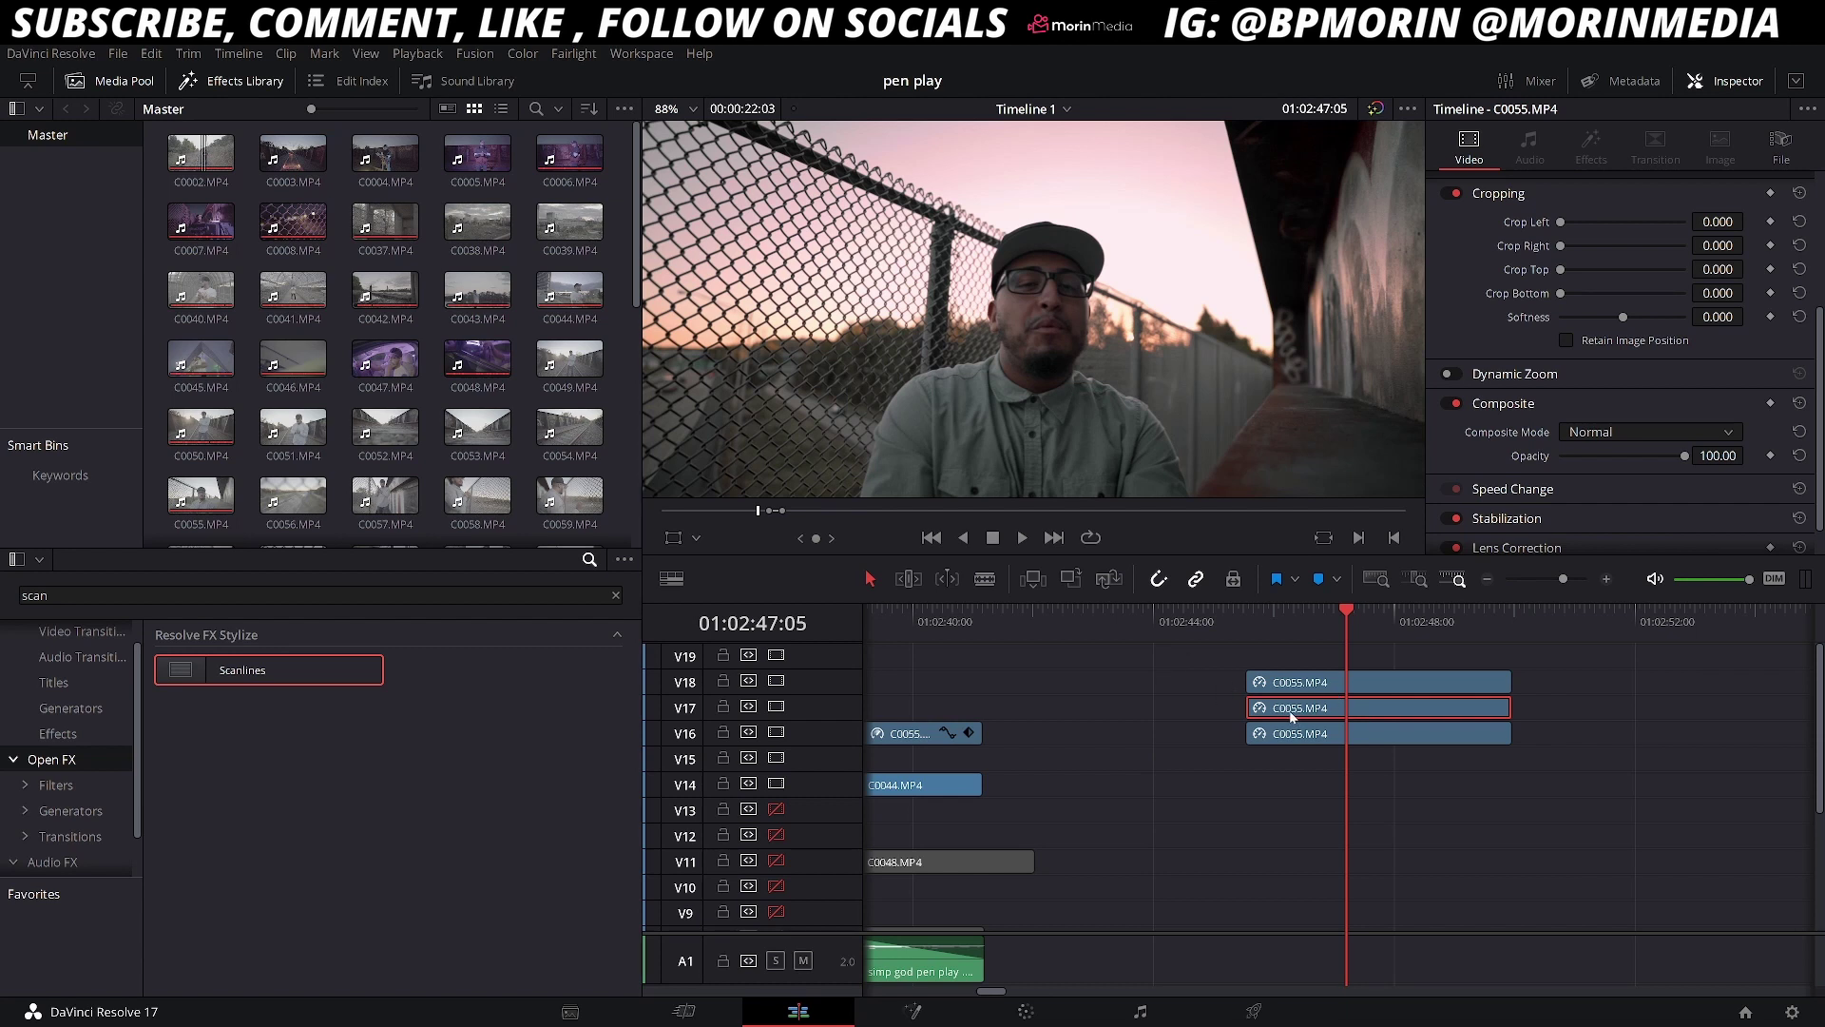
pyautogui.press('Right')
pyautogui.press('Right')
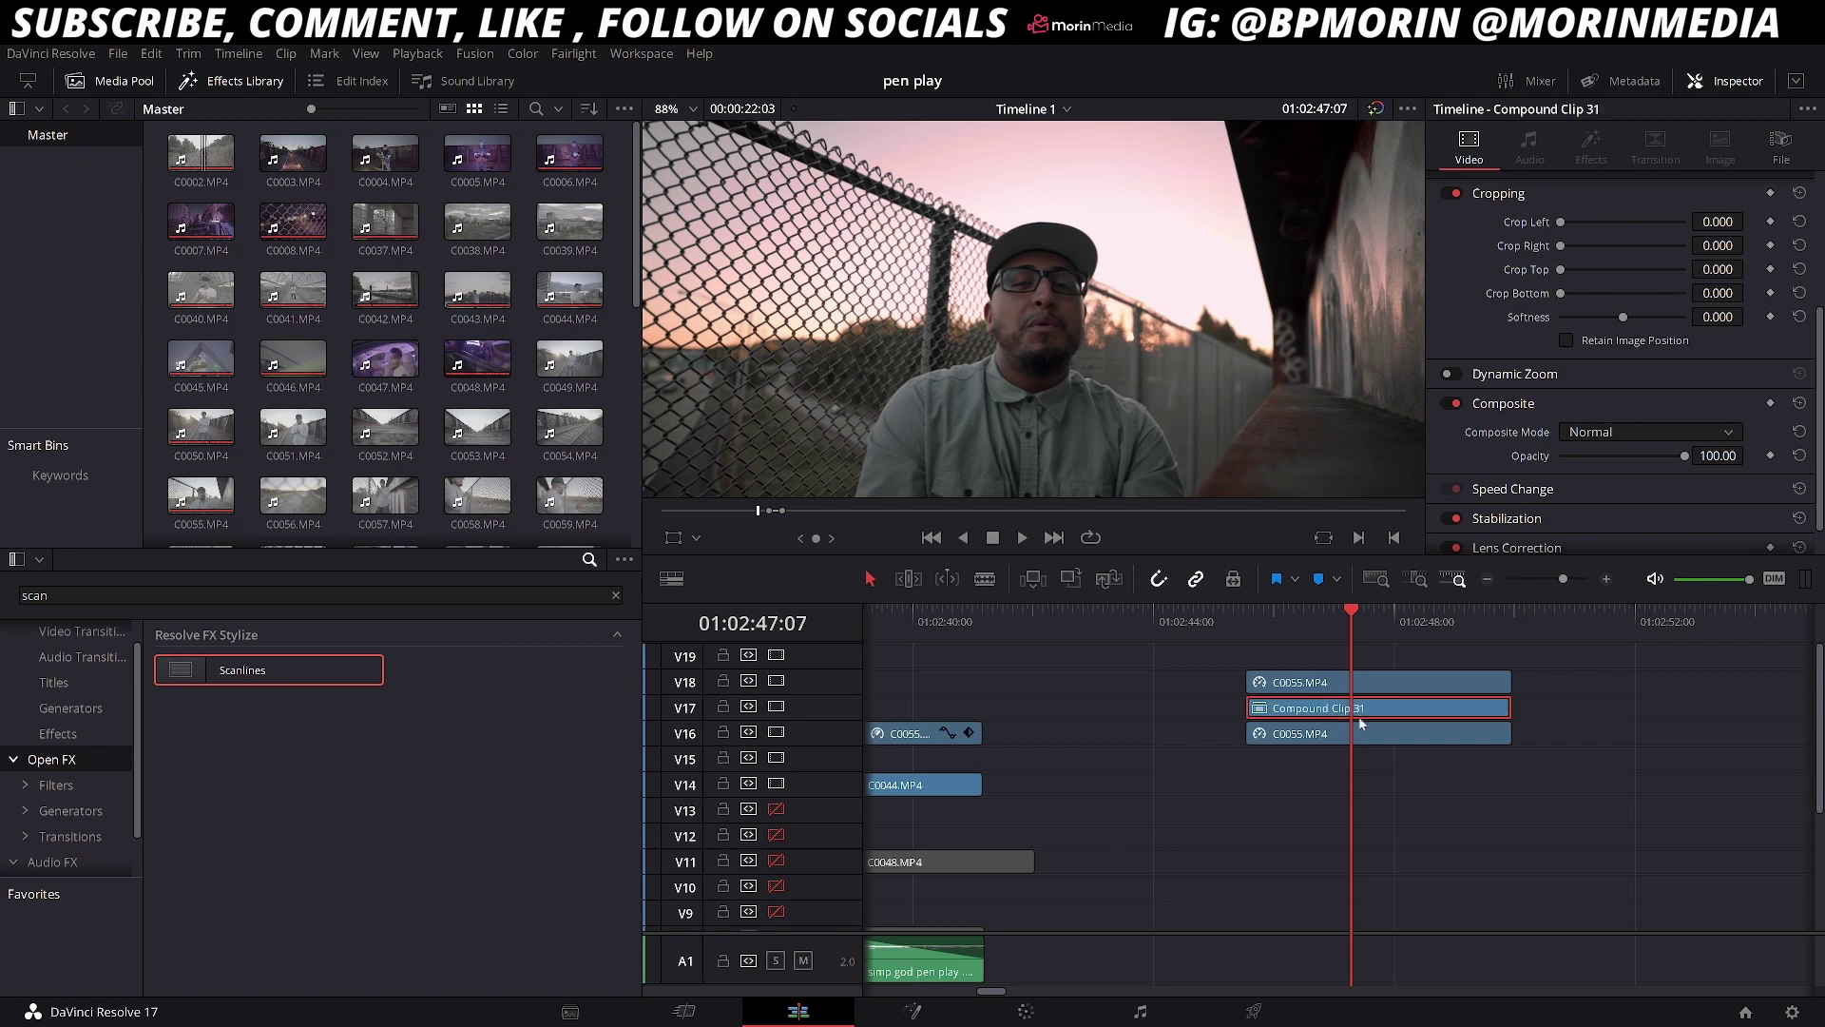
pyautogui.moveTo(1362, 723); pyautogui.dragTo(1363, 705)
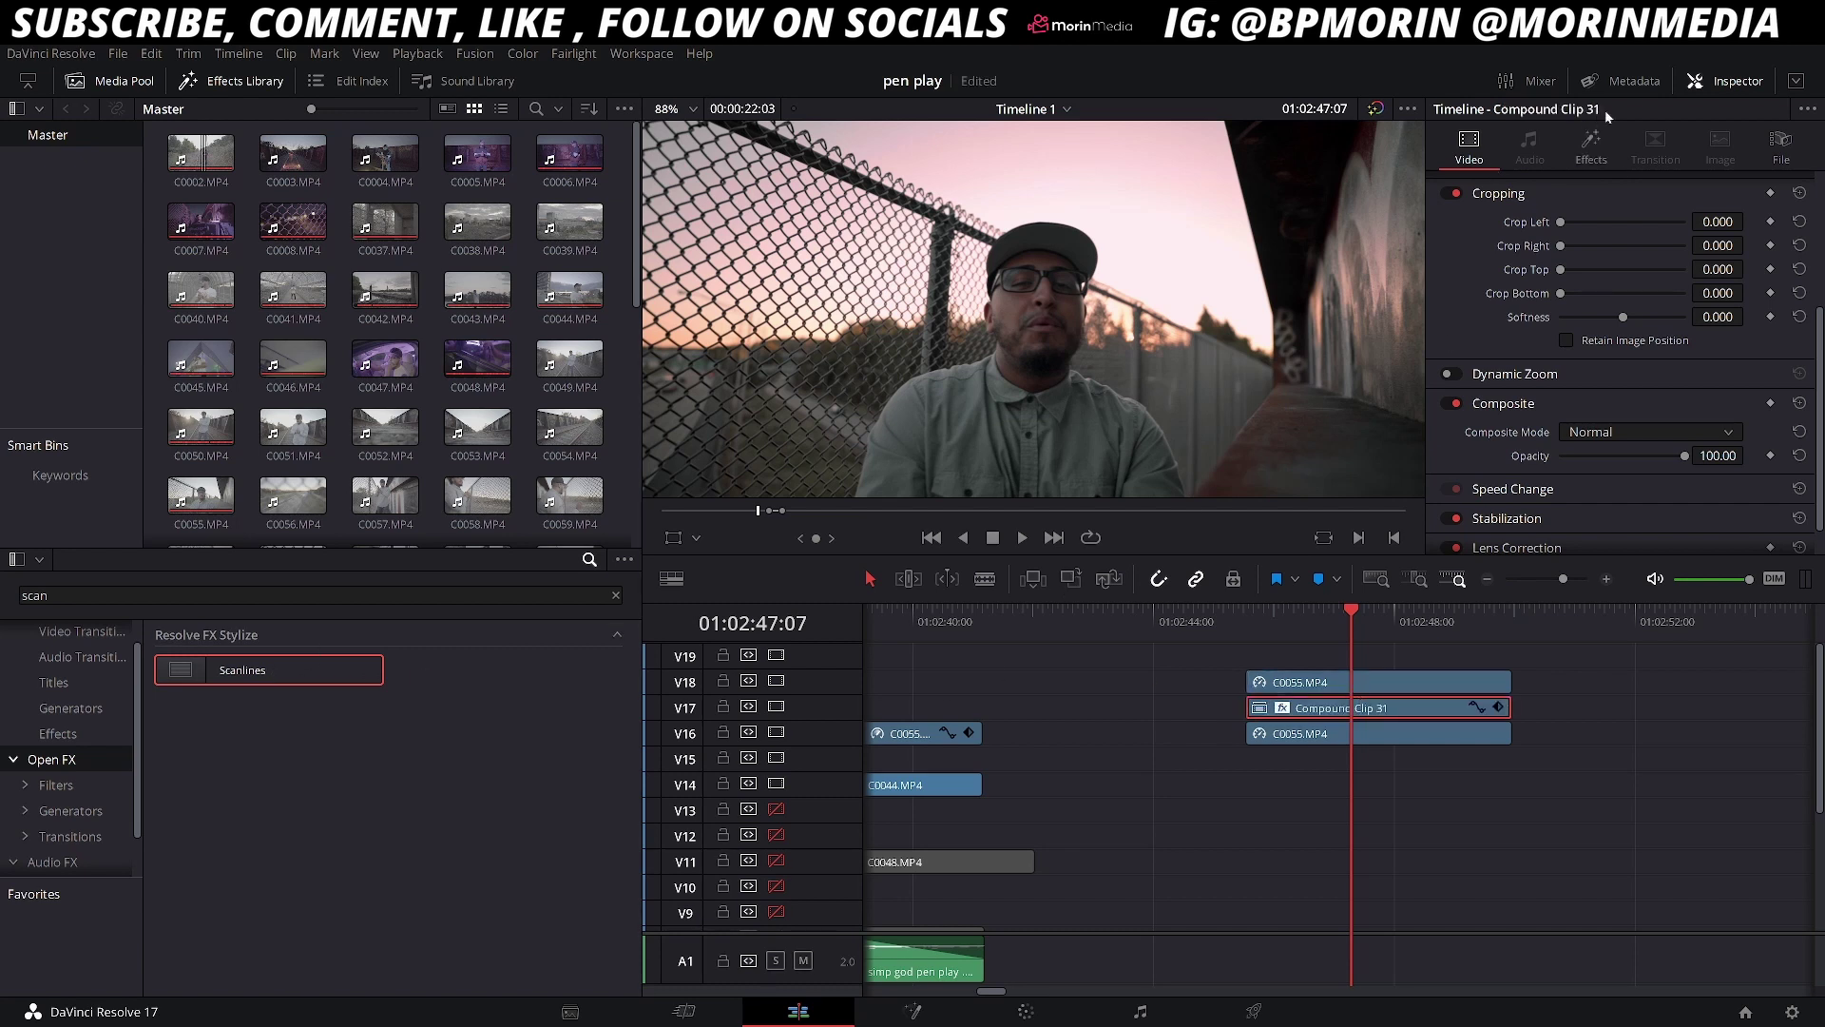
pyautogui.scroll(5, 1640, 285)
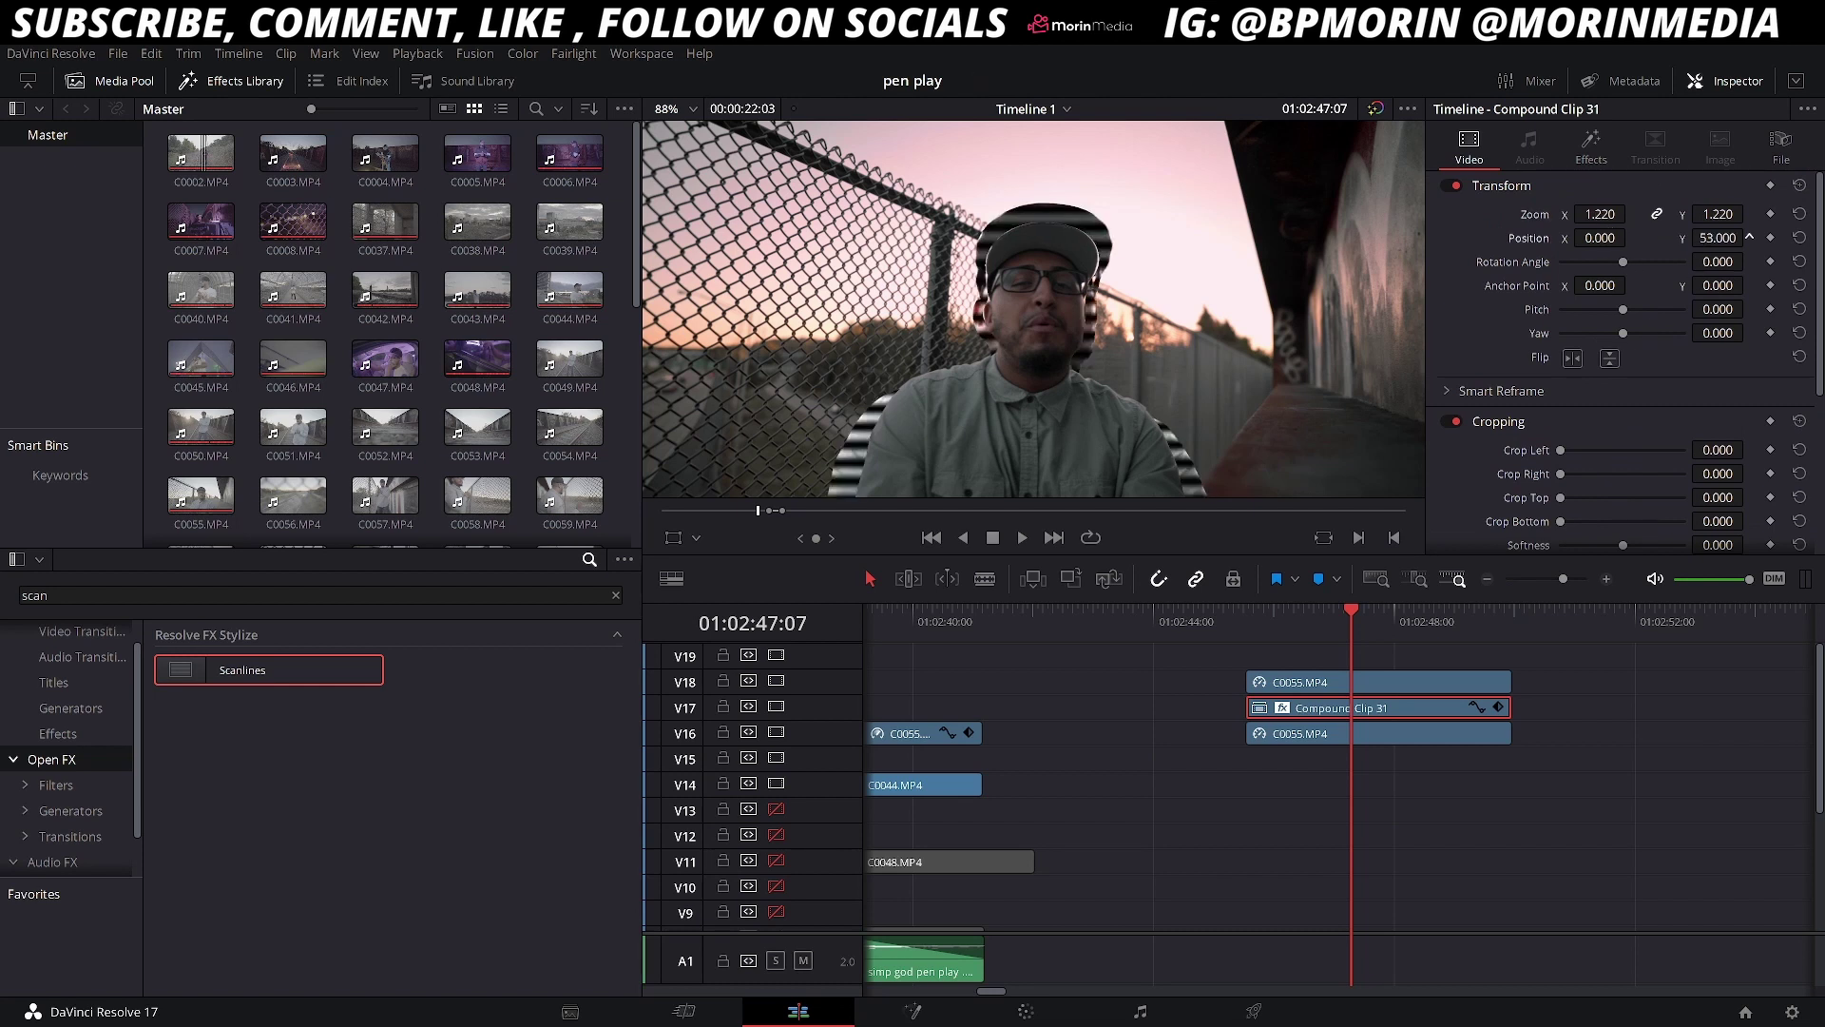
# Lower Compound Clip 31's composite opacity to 46.56.
pyautogui.scroll(-4, 1680, 337)
pyautogui.moveTo(1637, 483); pyautogui.dragTo(1619, 486)
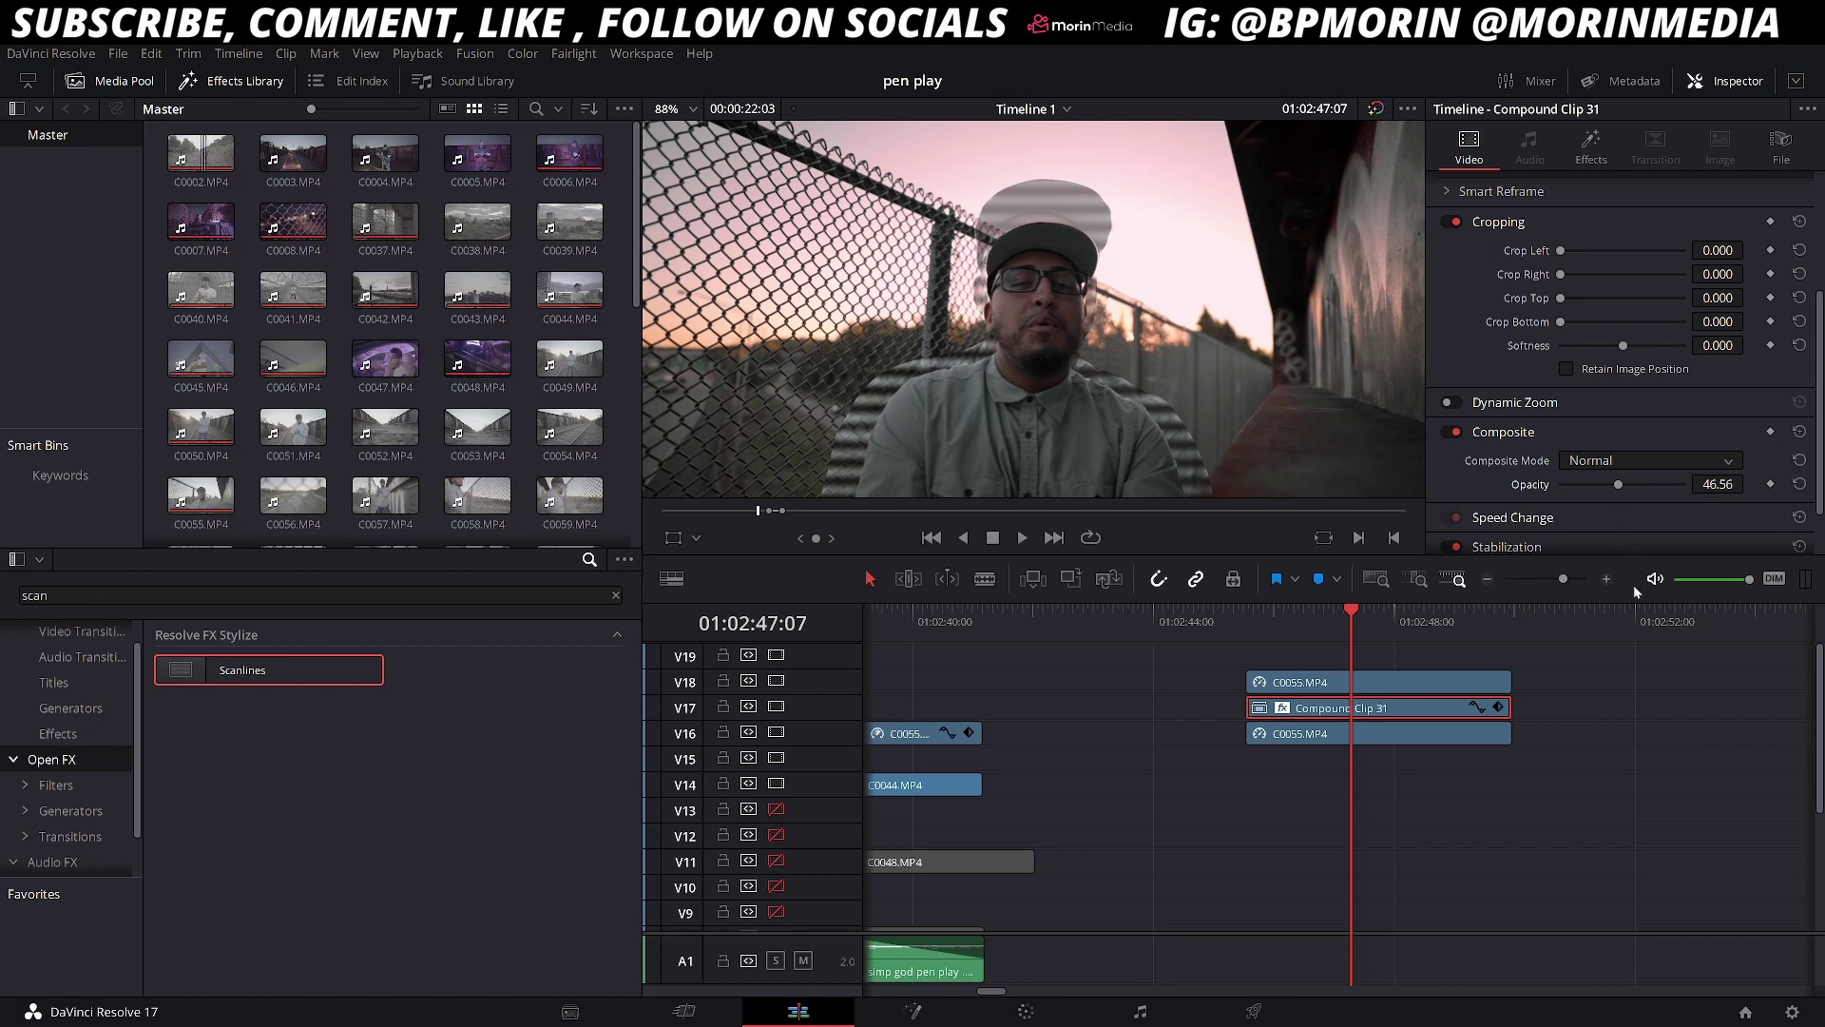
pyautogui.scroll(-5, 1606, 460)
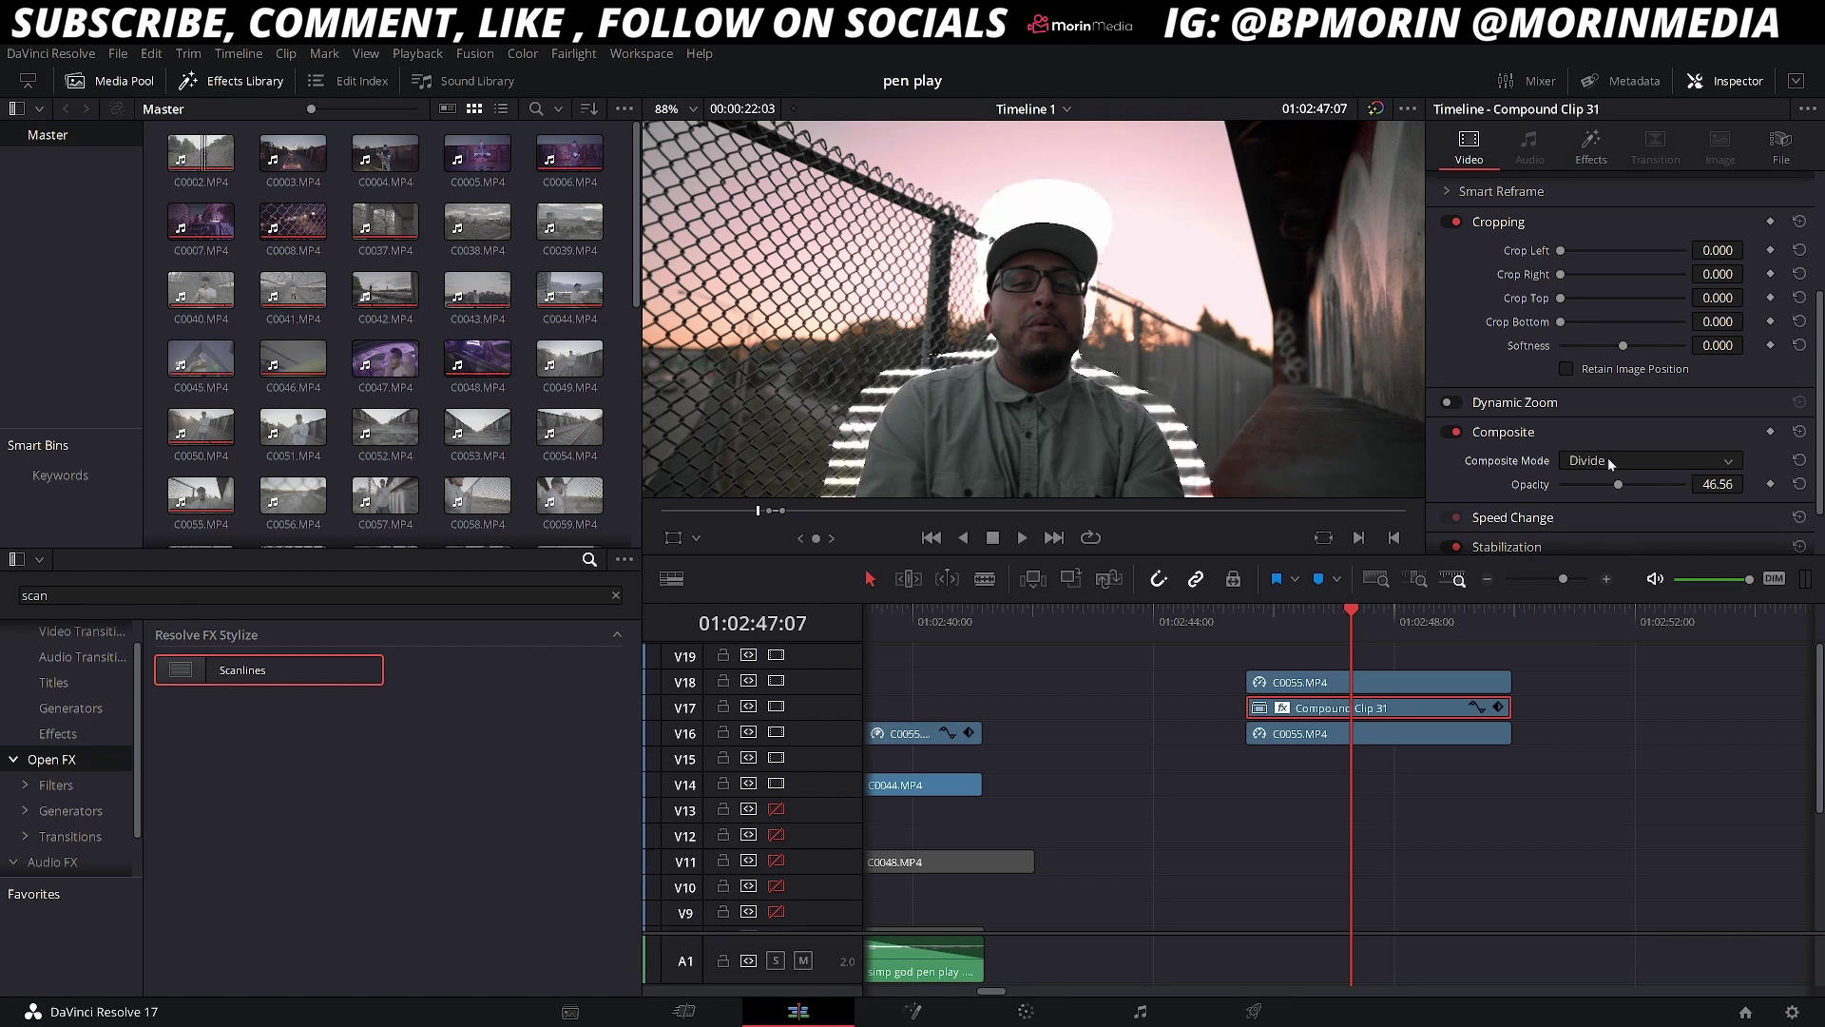
pyautogui.scroll(3, 1626, 460)
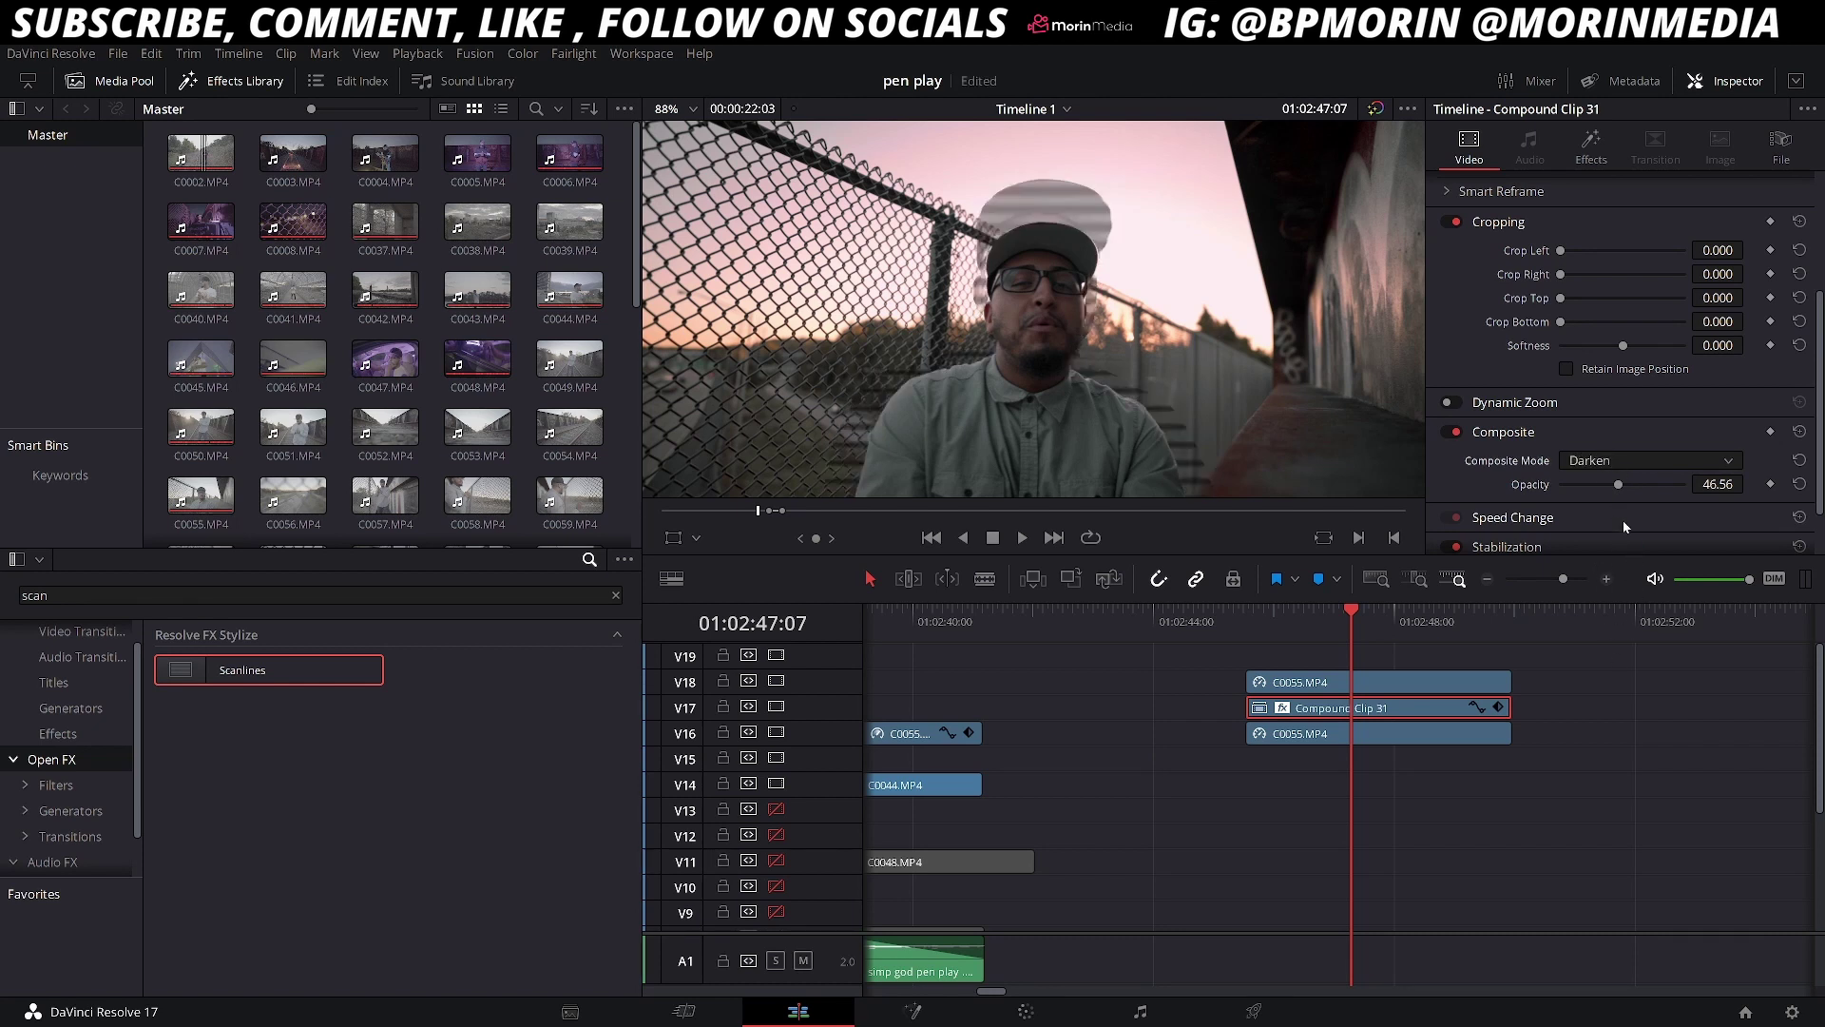
# Play back and scrub through the scan-line blend up to 01:02:47:14.
pyautogui.click(1435, 628)
pyautogui.click(1358, 622)
pyautogui.press('space')
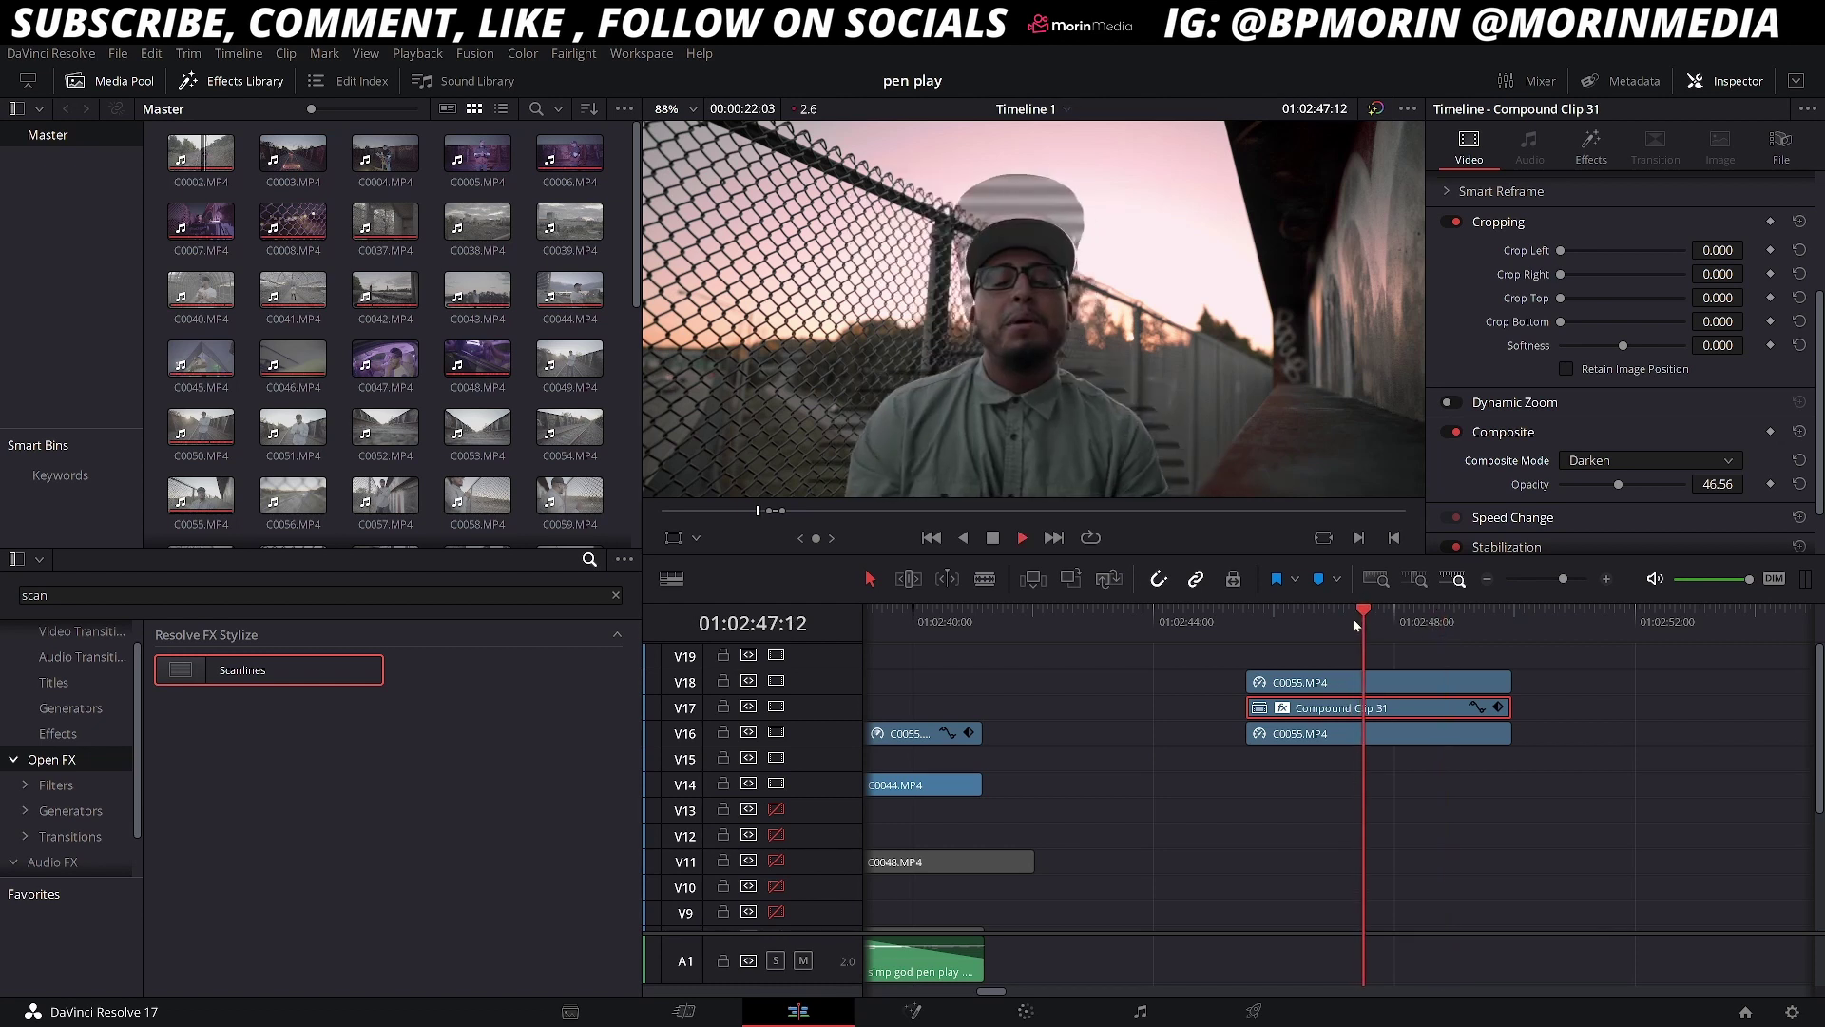
pyautogui.moveTo(1348, 620)
pyautogui.mouseDown()
pyautogui.moveTo(1246, 618)
pyautogui.moveTo(1338, 618)
pyautogui.mouseUp()
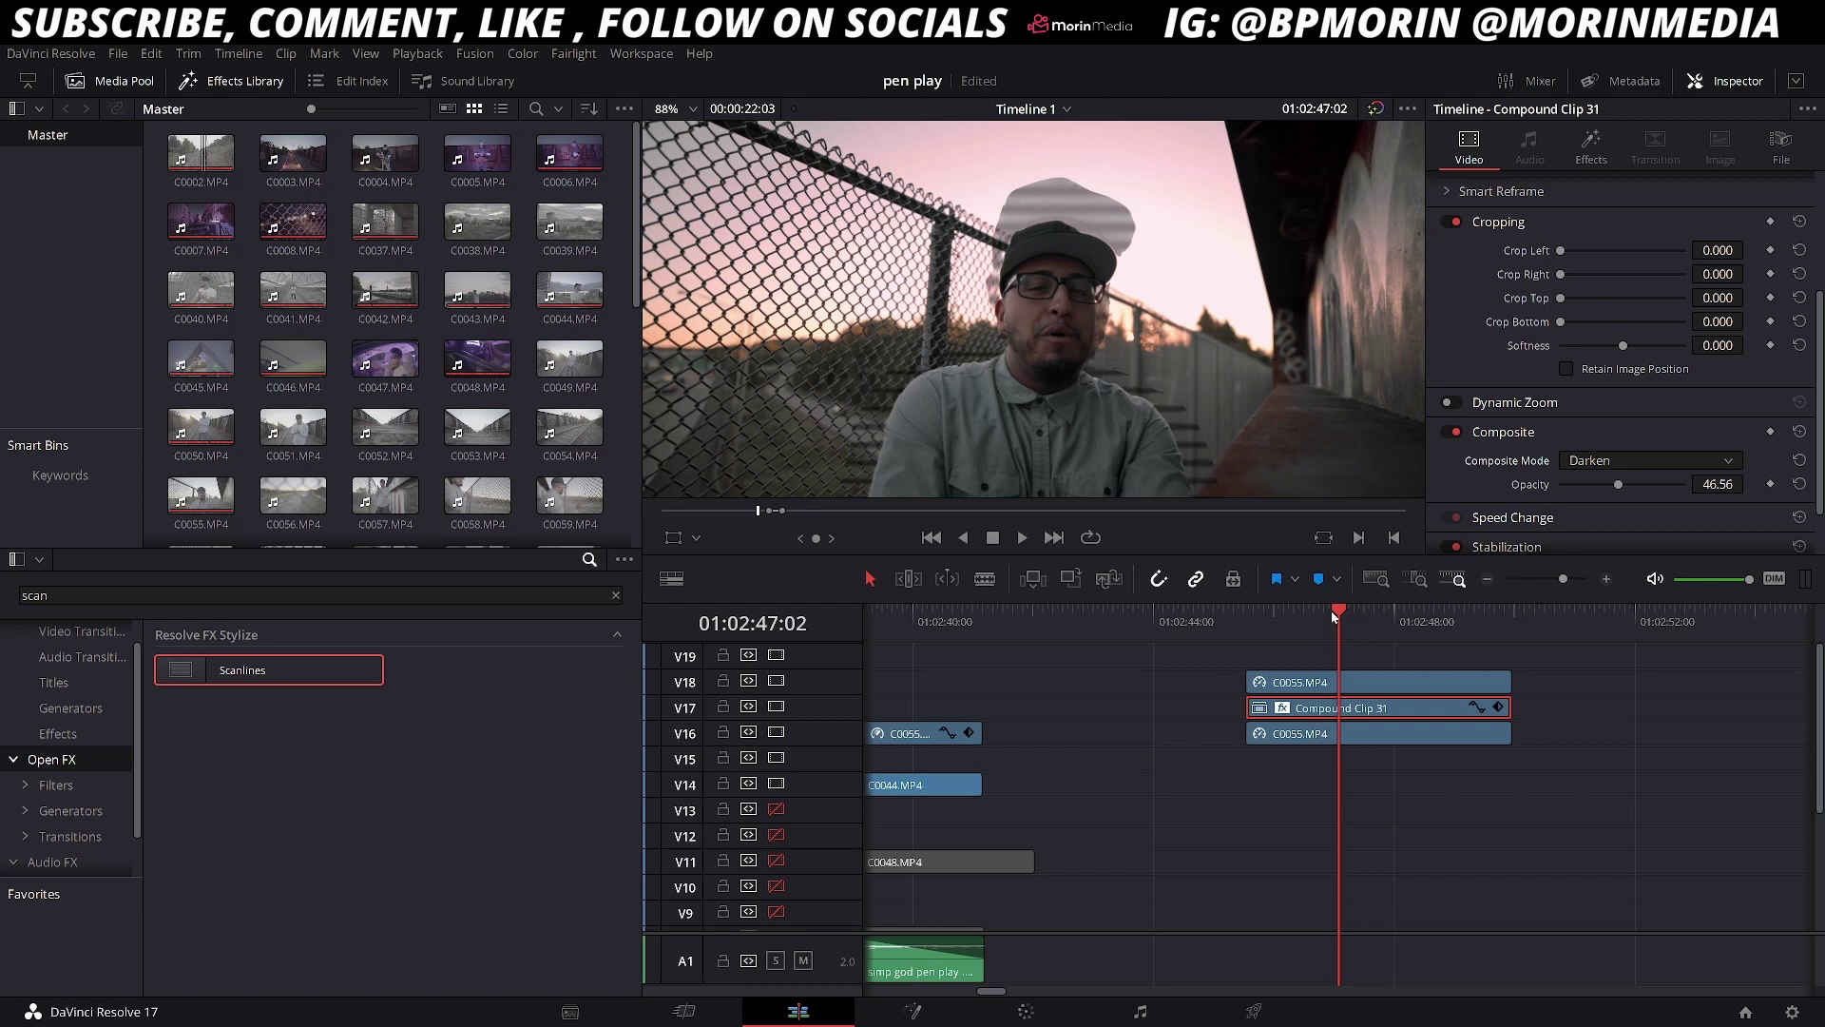
pyautogui.click(1369, 647)
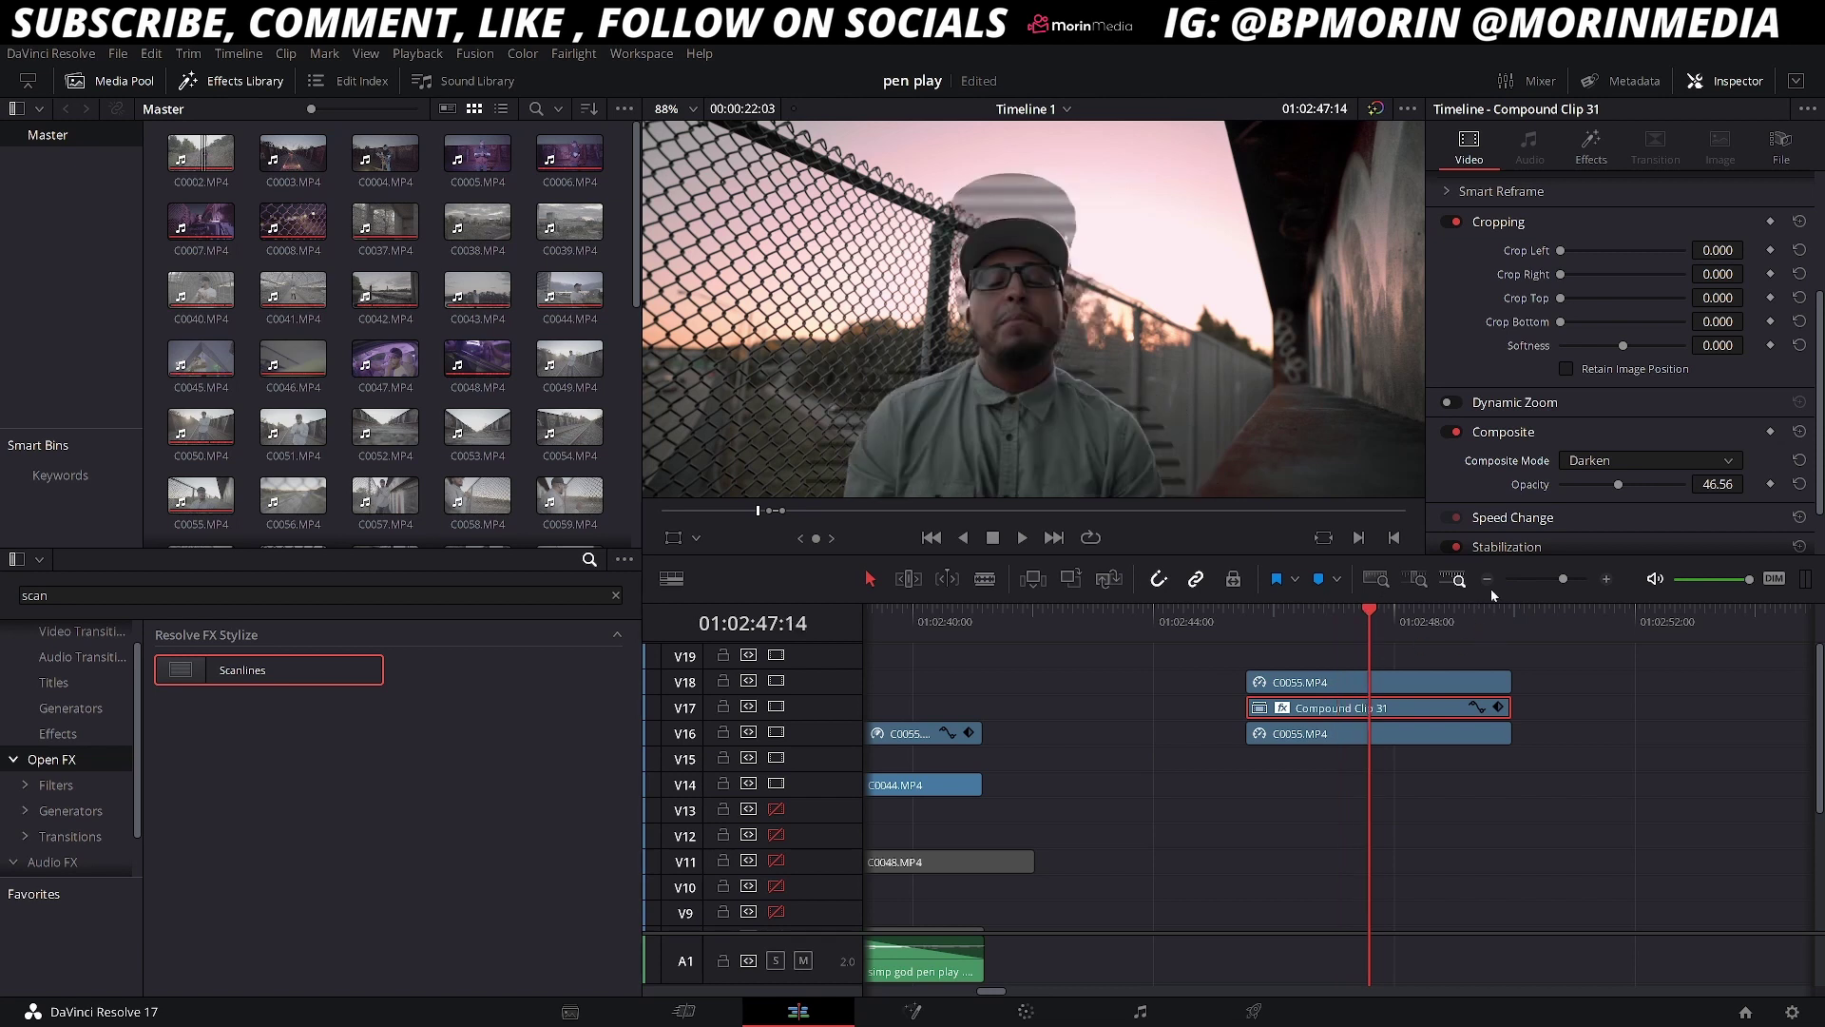
pyautogui.moveTo(1560, 579)
pyautogui.mouseDown()
pyautogui.moveTo(1535, 581)
pyautogui.moveTo(1559, 581)
pyautogui.mouseUp()
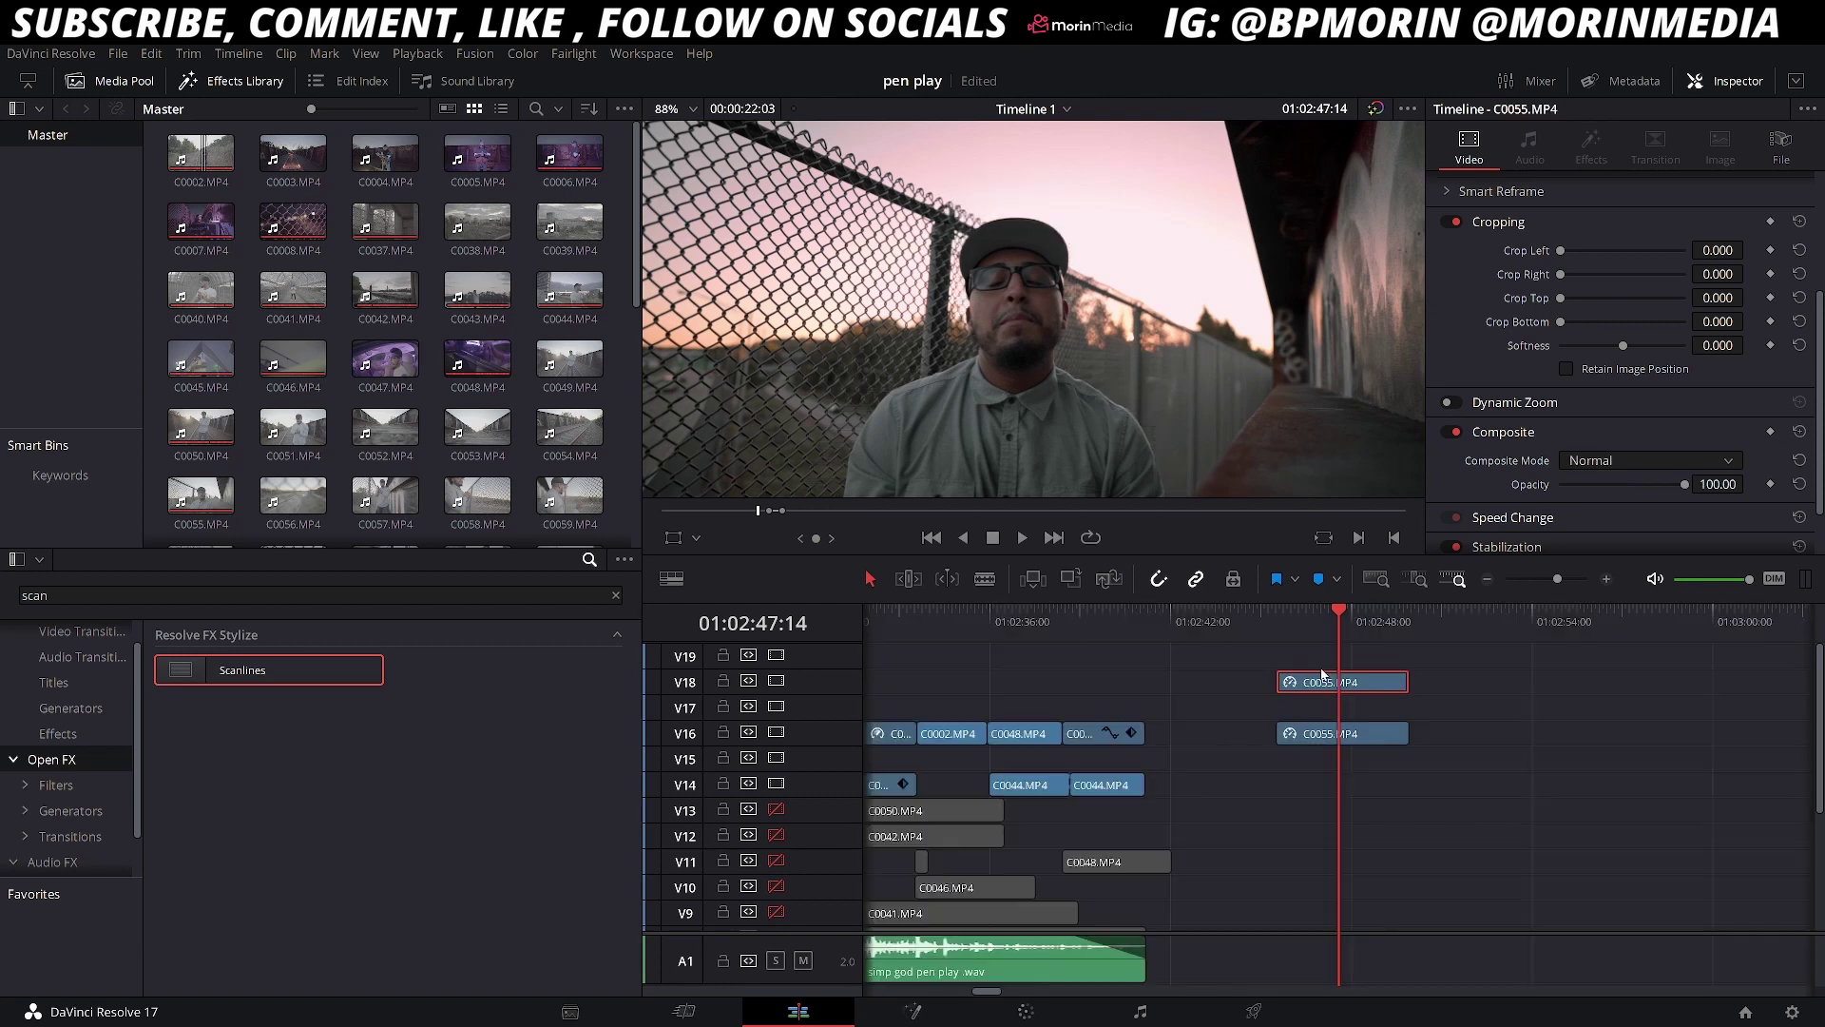
# Undo the V17 changes, nest the clip as Compound Clip 32, and apply Vortex.
pyautogui.hotkey('ctrl', 'z')
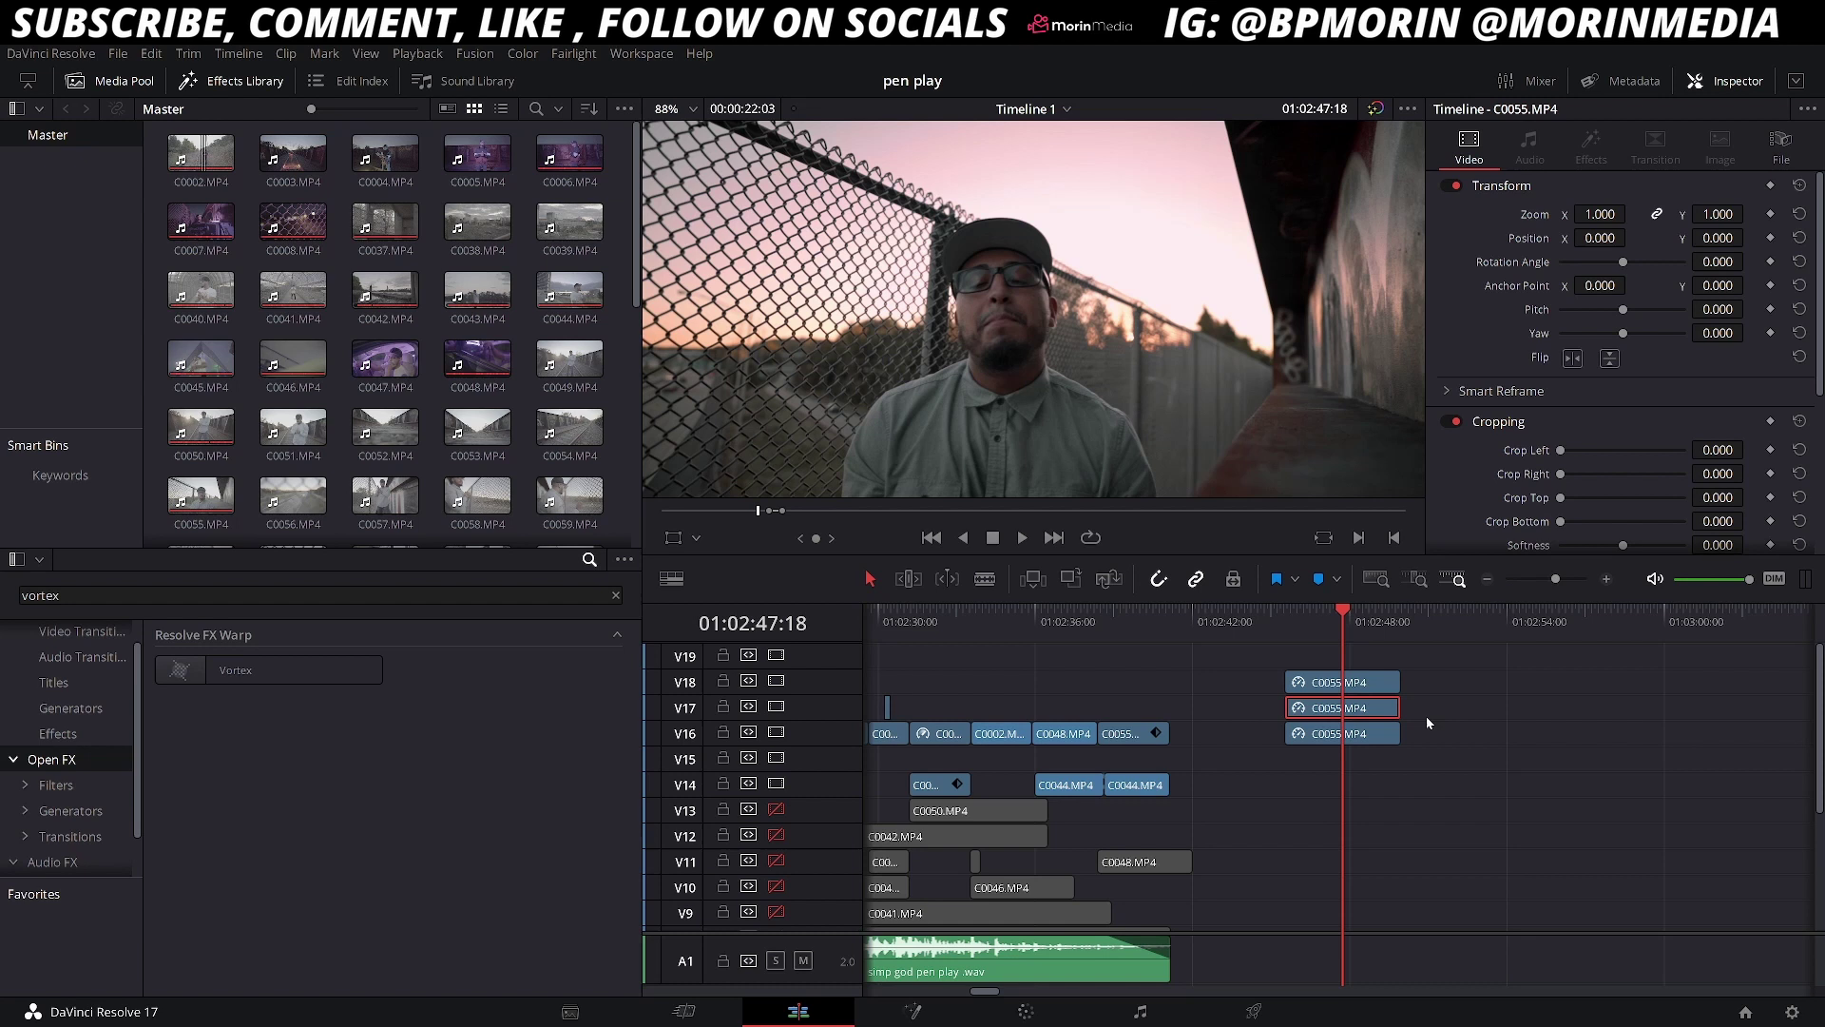
pyautogui.press('Left')
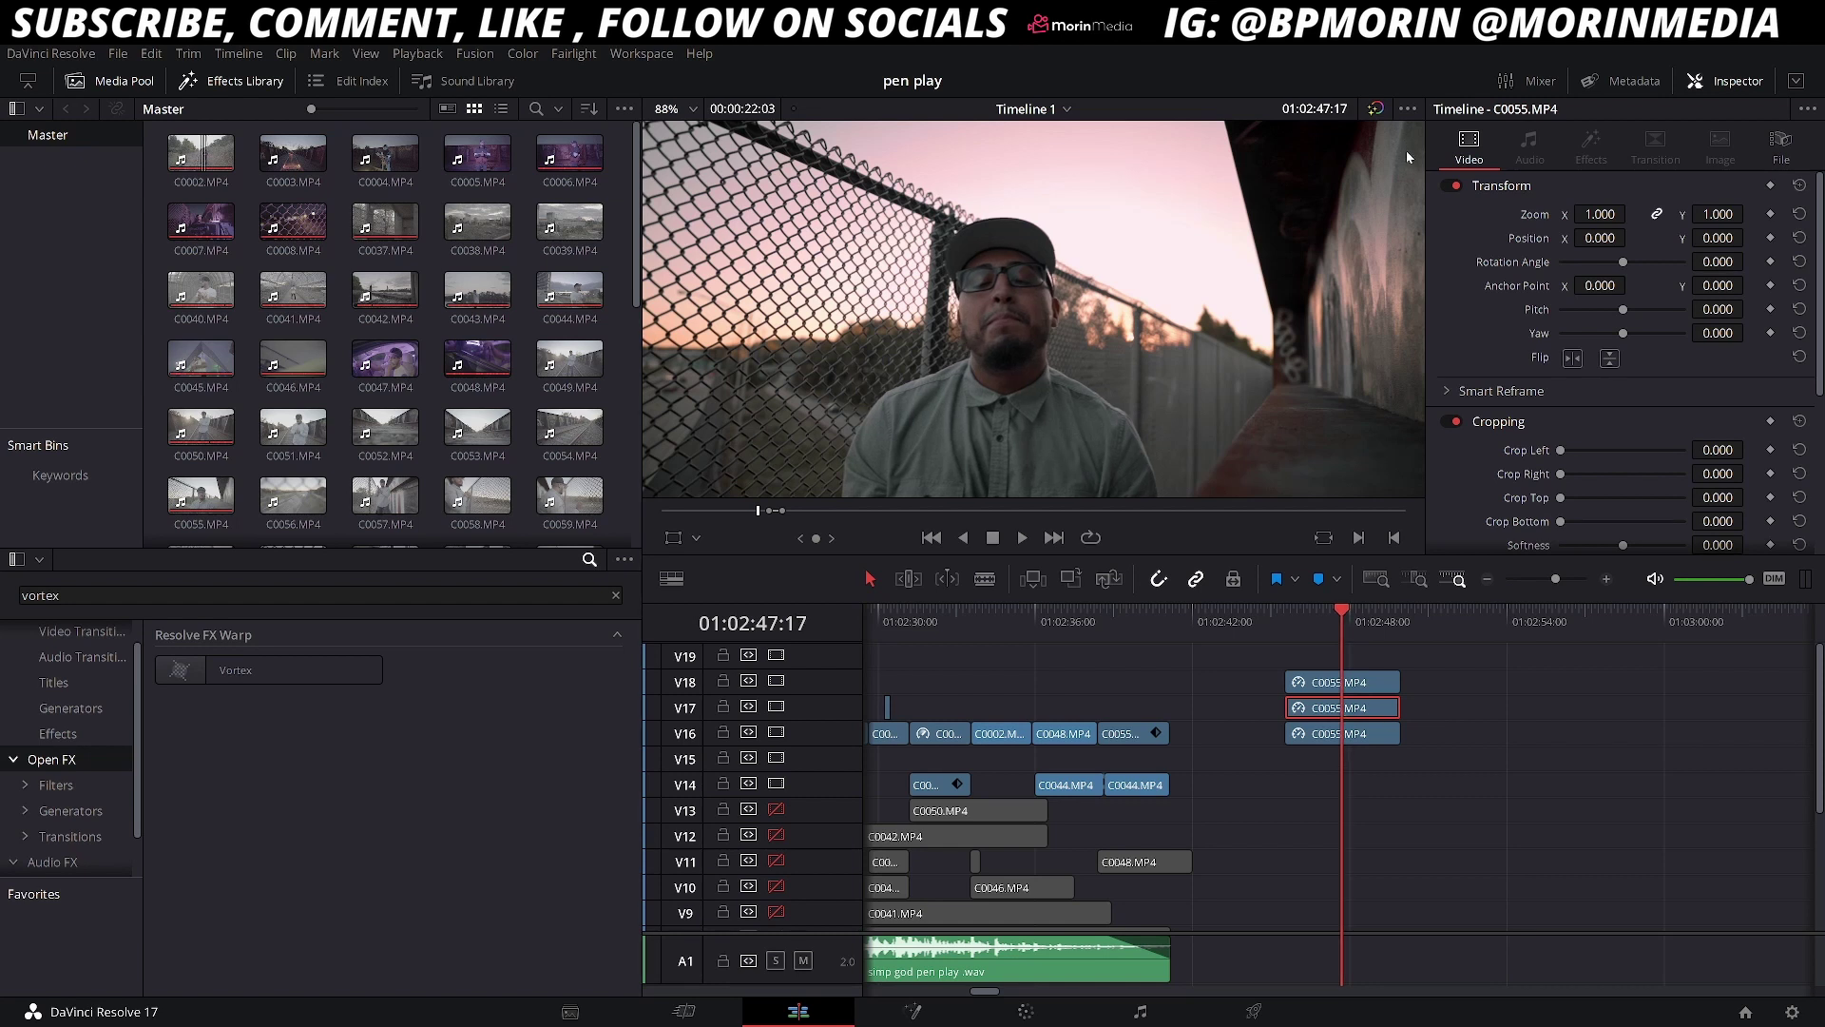
pyautogui.hotkey('ctrl', 'shift', 'z')
pyautogui.moveTo(231, 671); pyautogui.dragTo(1331, 709)
pyautogui.click(1323, 613)
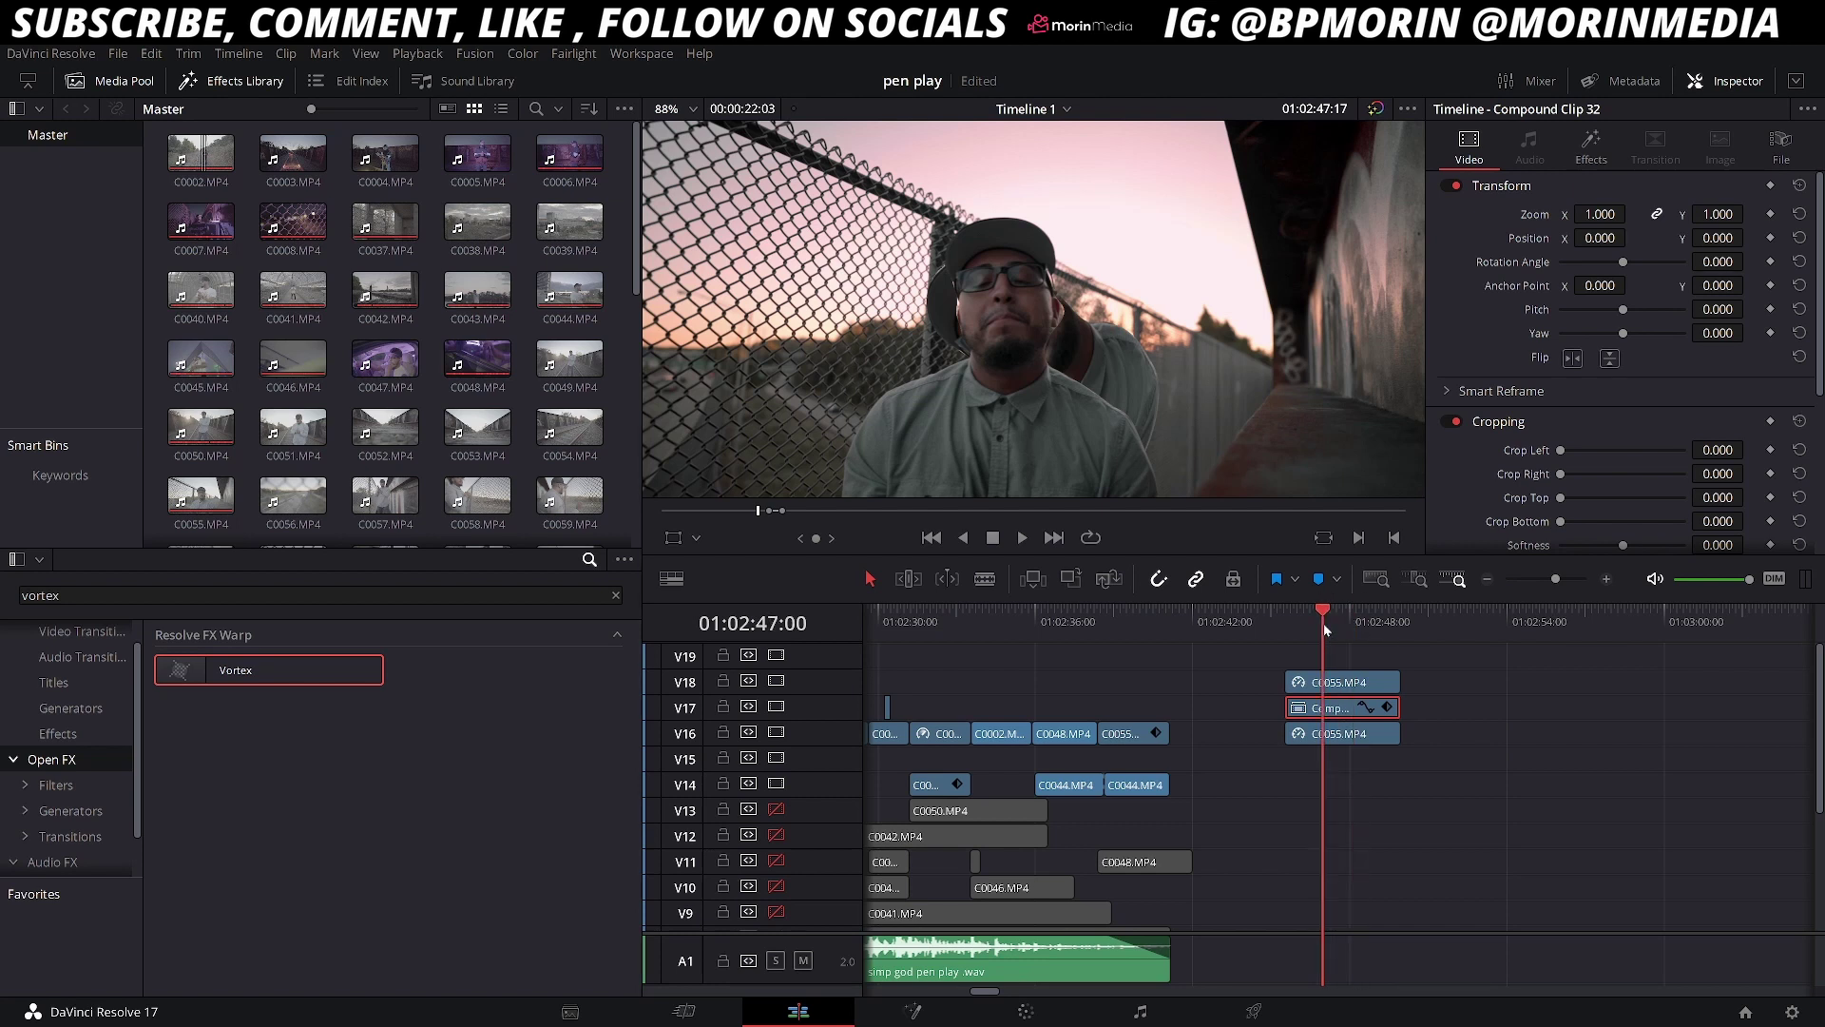
# Set the Vortex size to 1.395 and the angle to 64.1.
pyautogui.click(1591, 147)
pyautogui.moveTo(1571, 285); pyautogui.dragTo(1648, 302)
pyautogui.click(1635, 302)
# Keyframe Vortex Size at the clip start, shrink it to 0 on the last frame, and preview.
pyautogui.click(1285, 611)
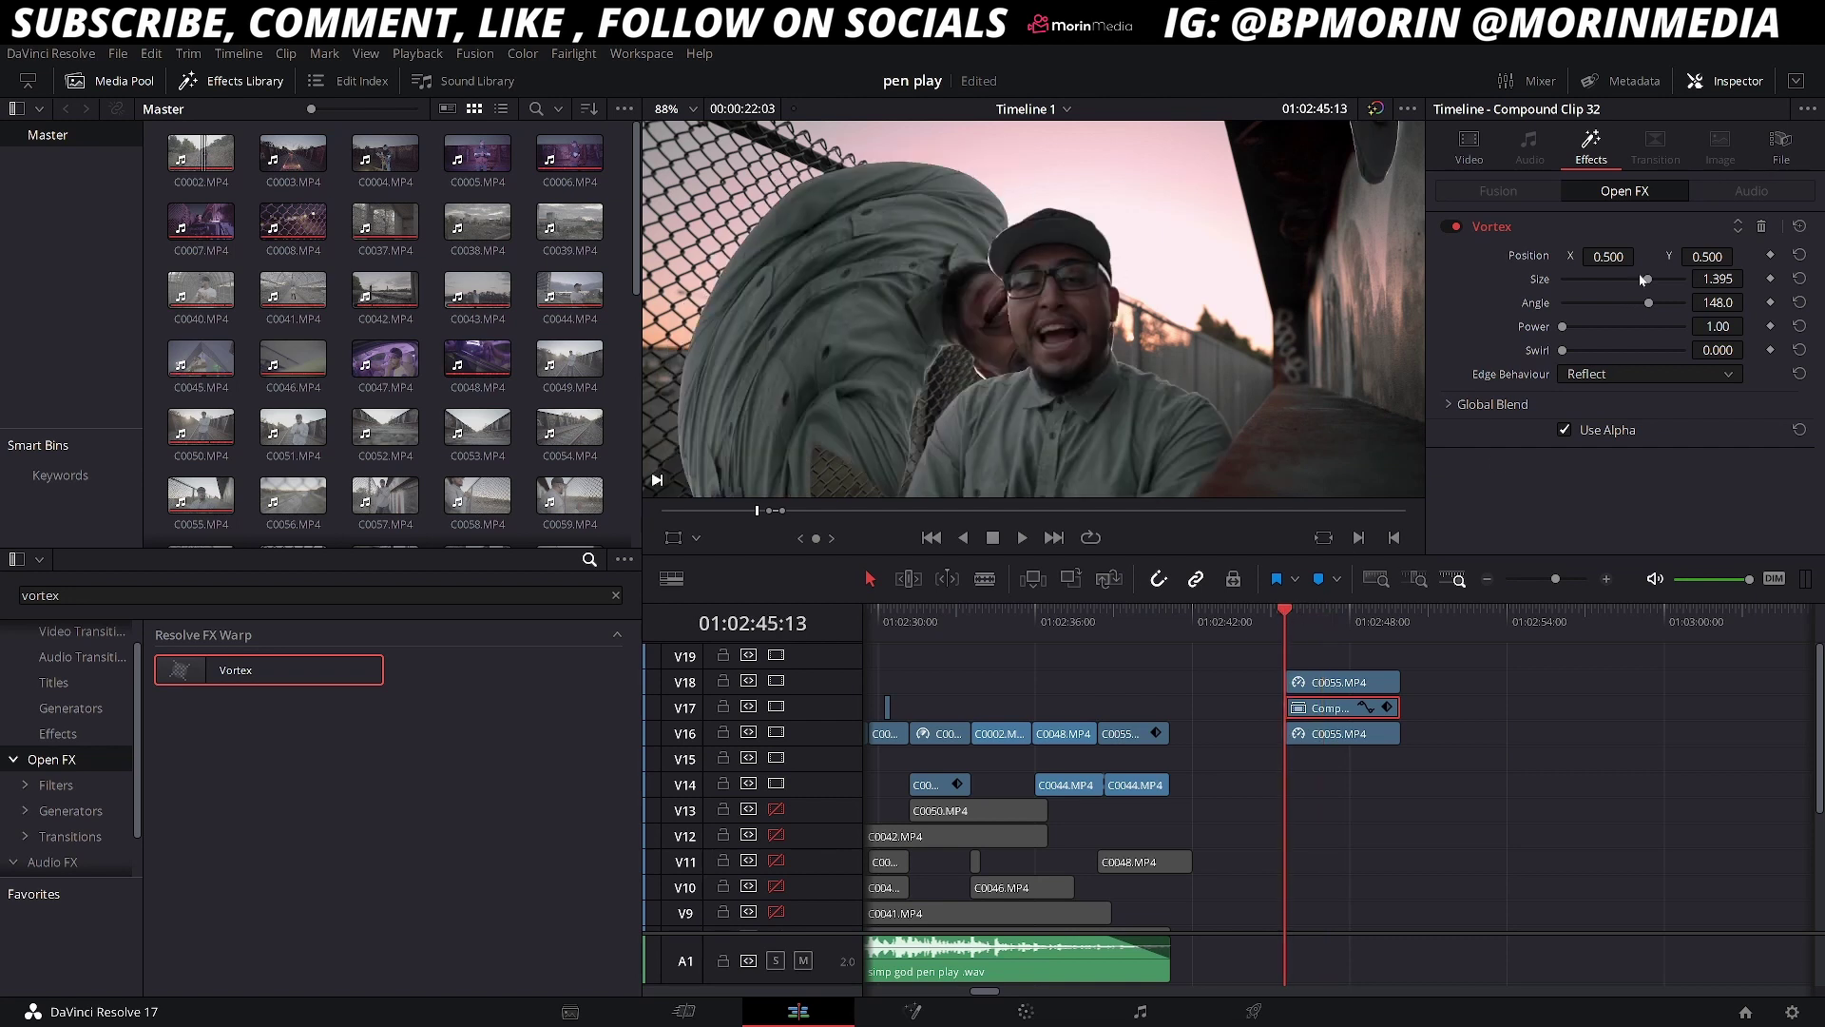
pyautogui.click(1770, 279)
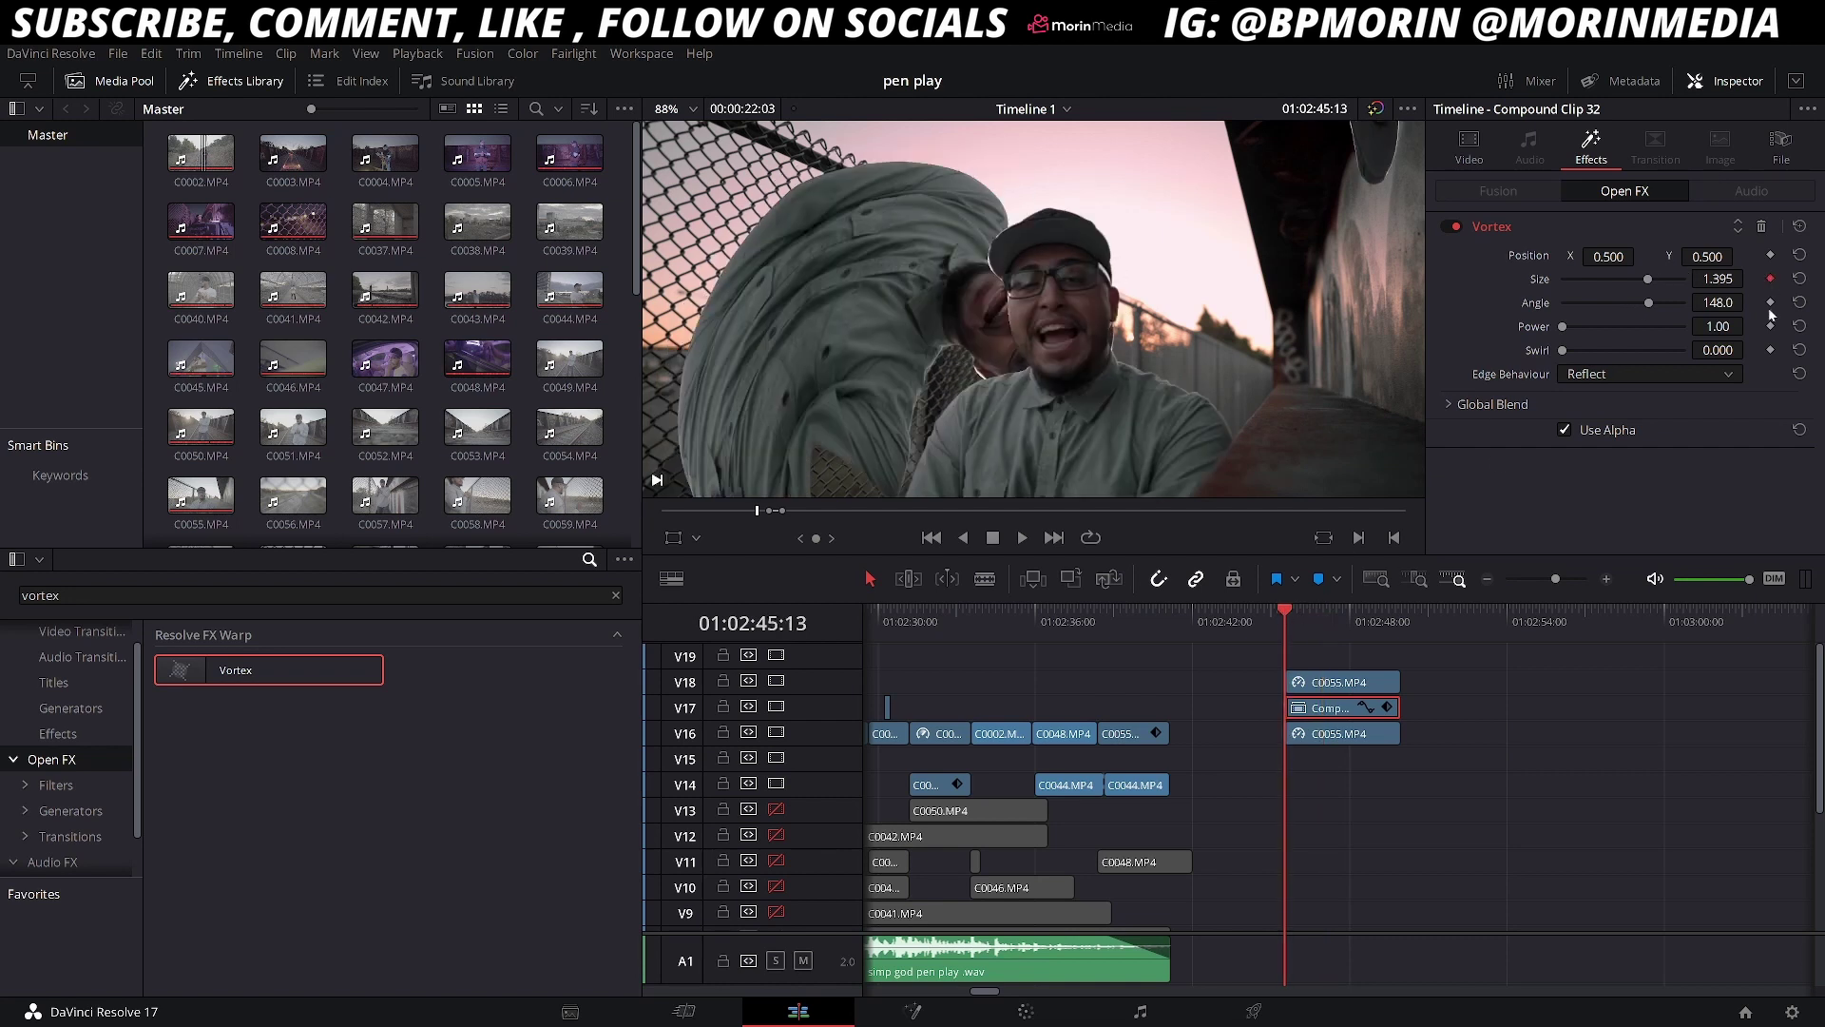
pyautogui.click(1399, 616)
pyautogui.press('Left')
pyautogui.moveTo(1647, 278); pyautogui.dragTo(1585, 313)
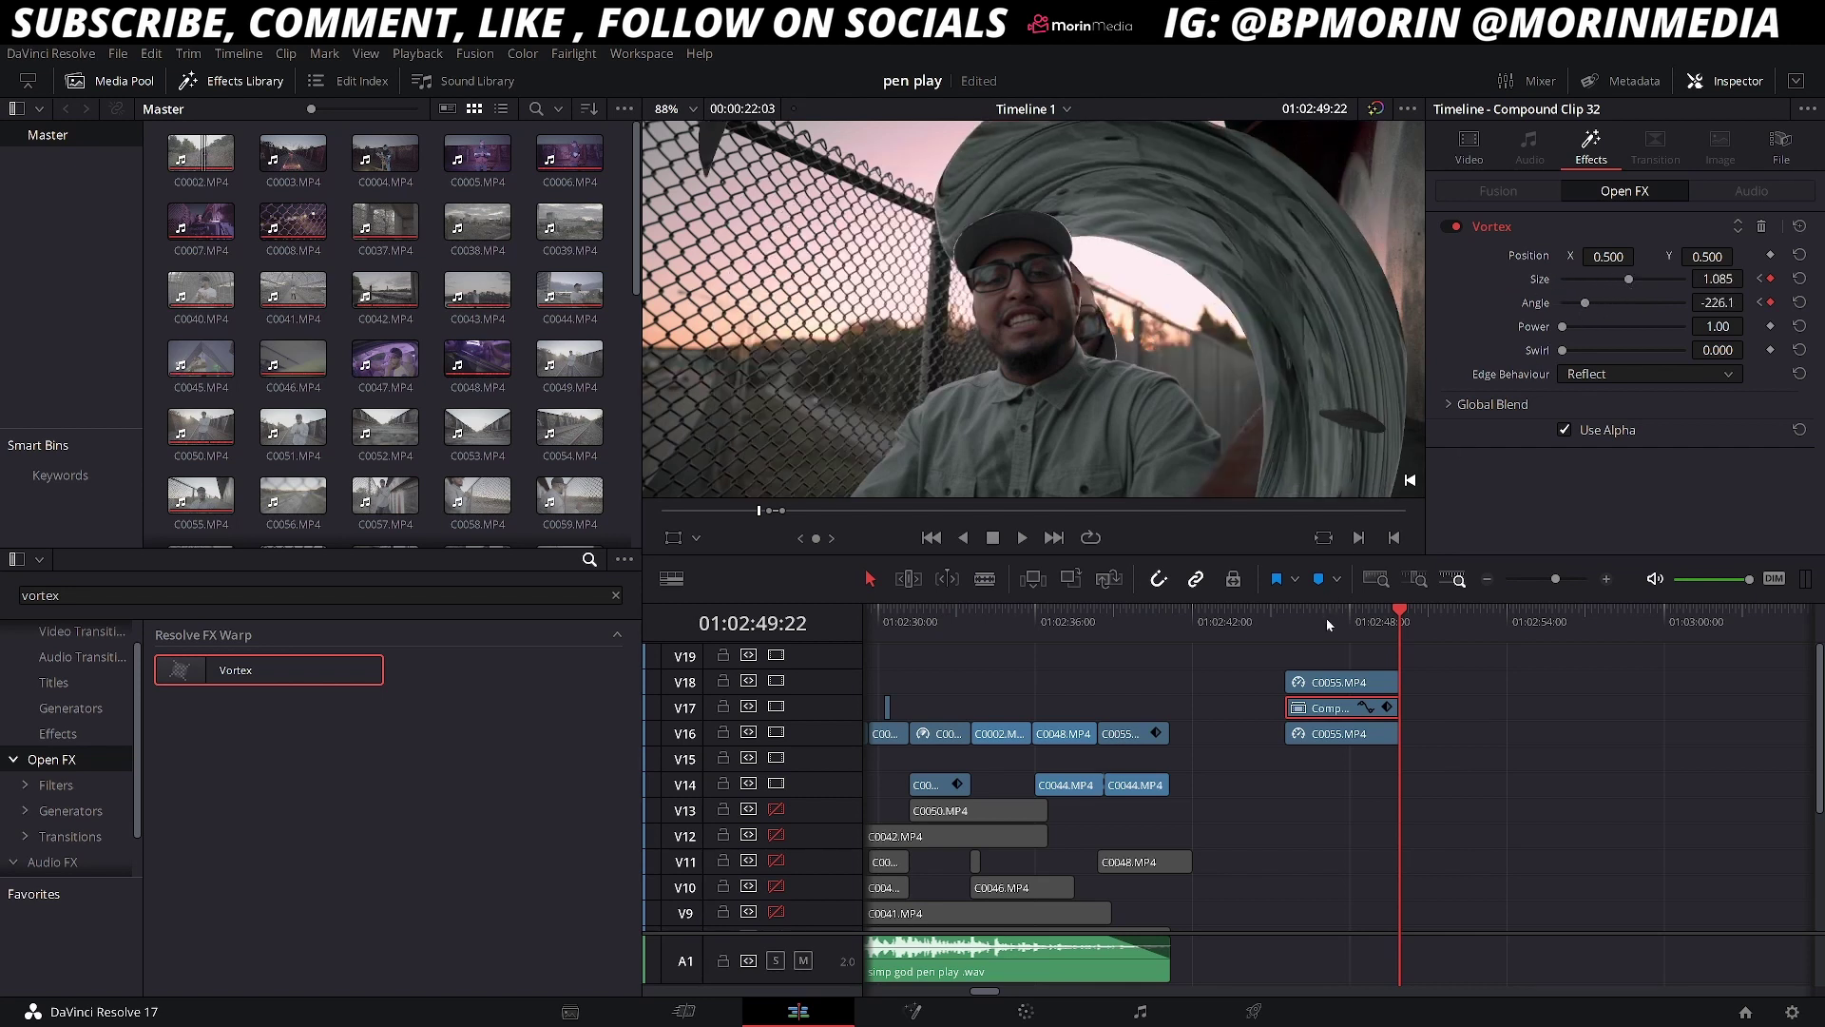
pyautogui.moveTo(1310, 619); pyautogui.dragTo(1338, 591)
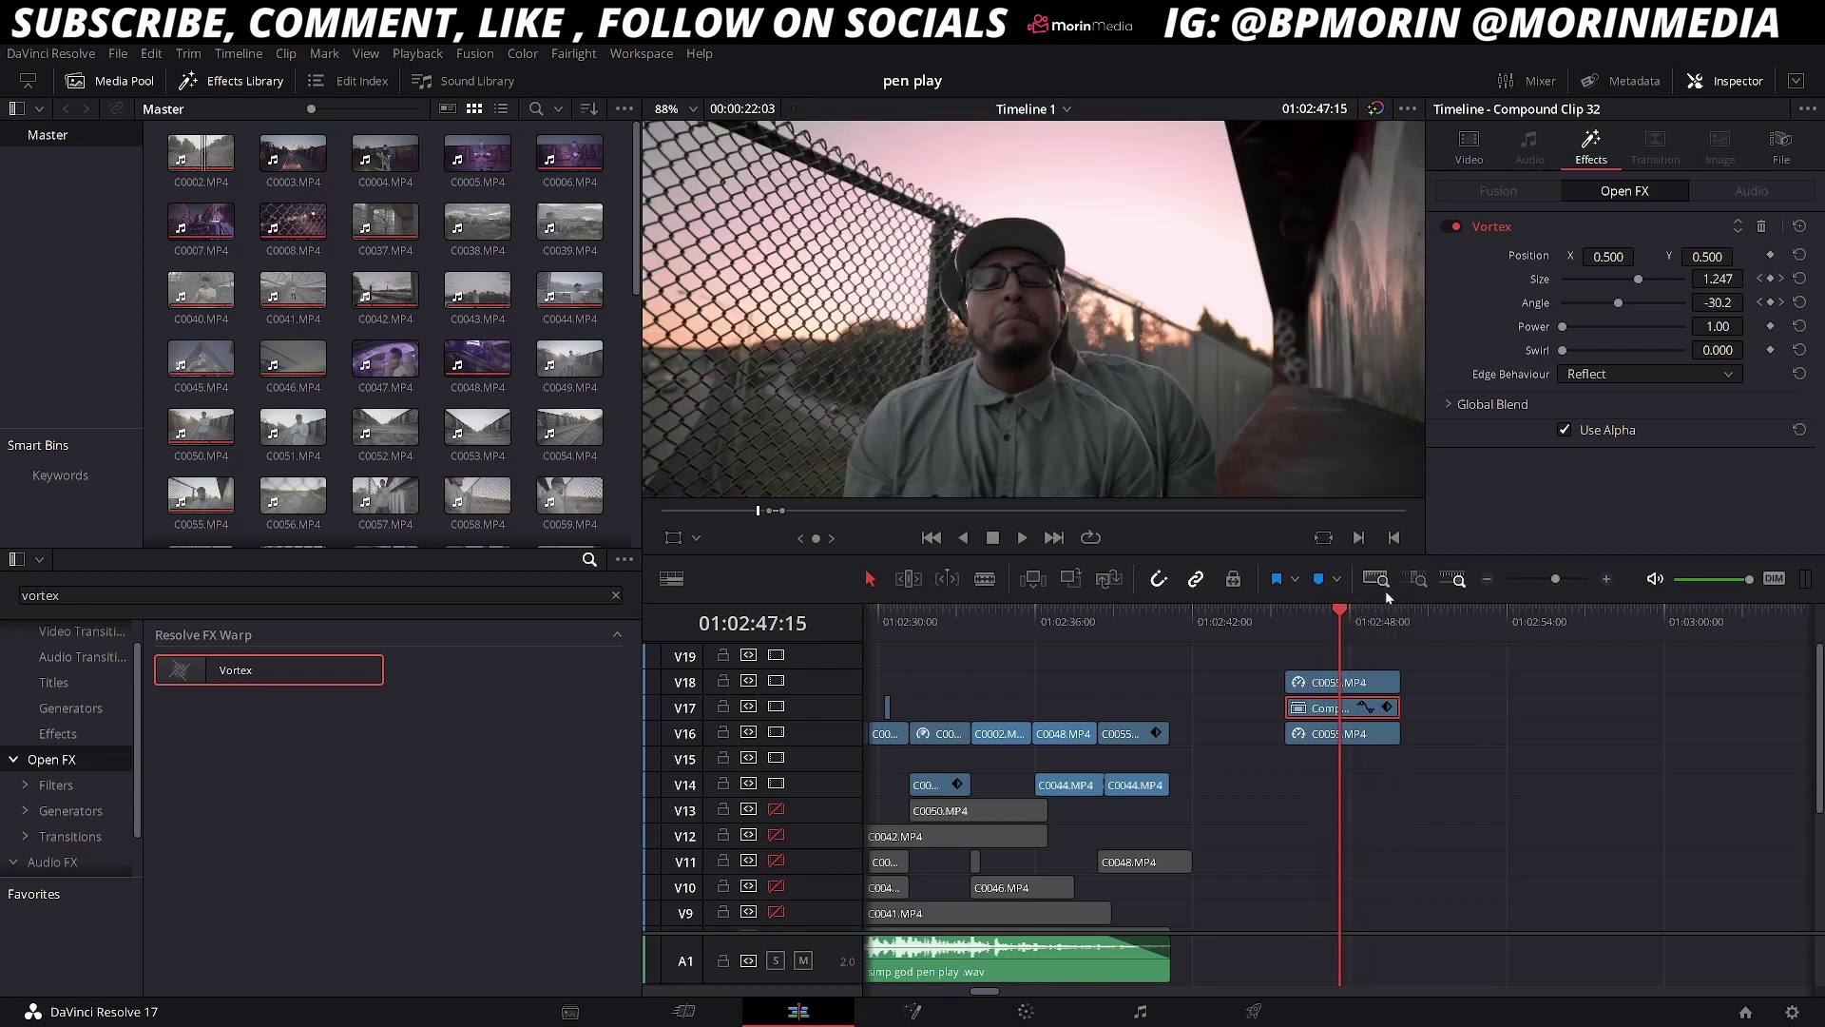
# Offset the V17 C0055 copy's Transform Position Y, then select the V18 copy.
pyautogui.scroll(-3, 1548, 576)
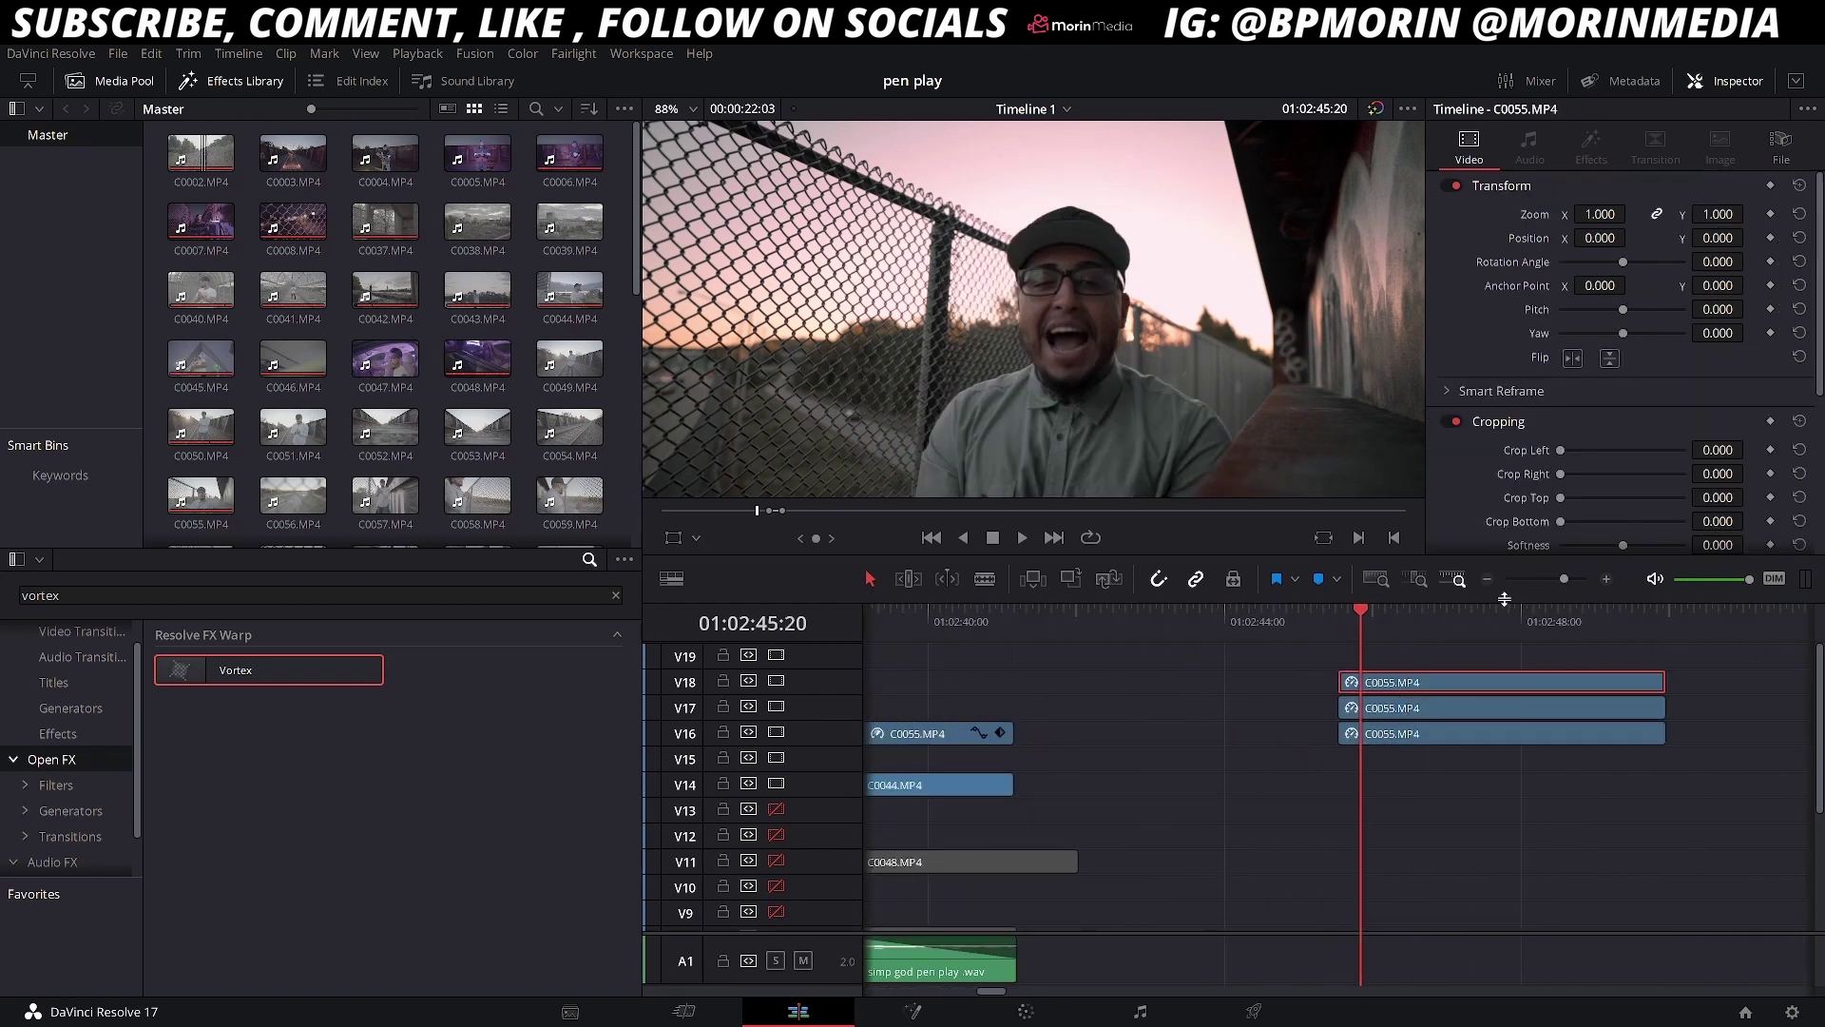
pyautogui.scroll(-3, 1543, 585)
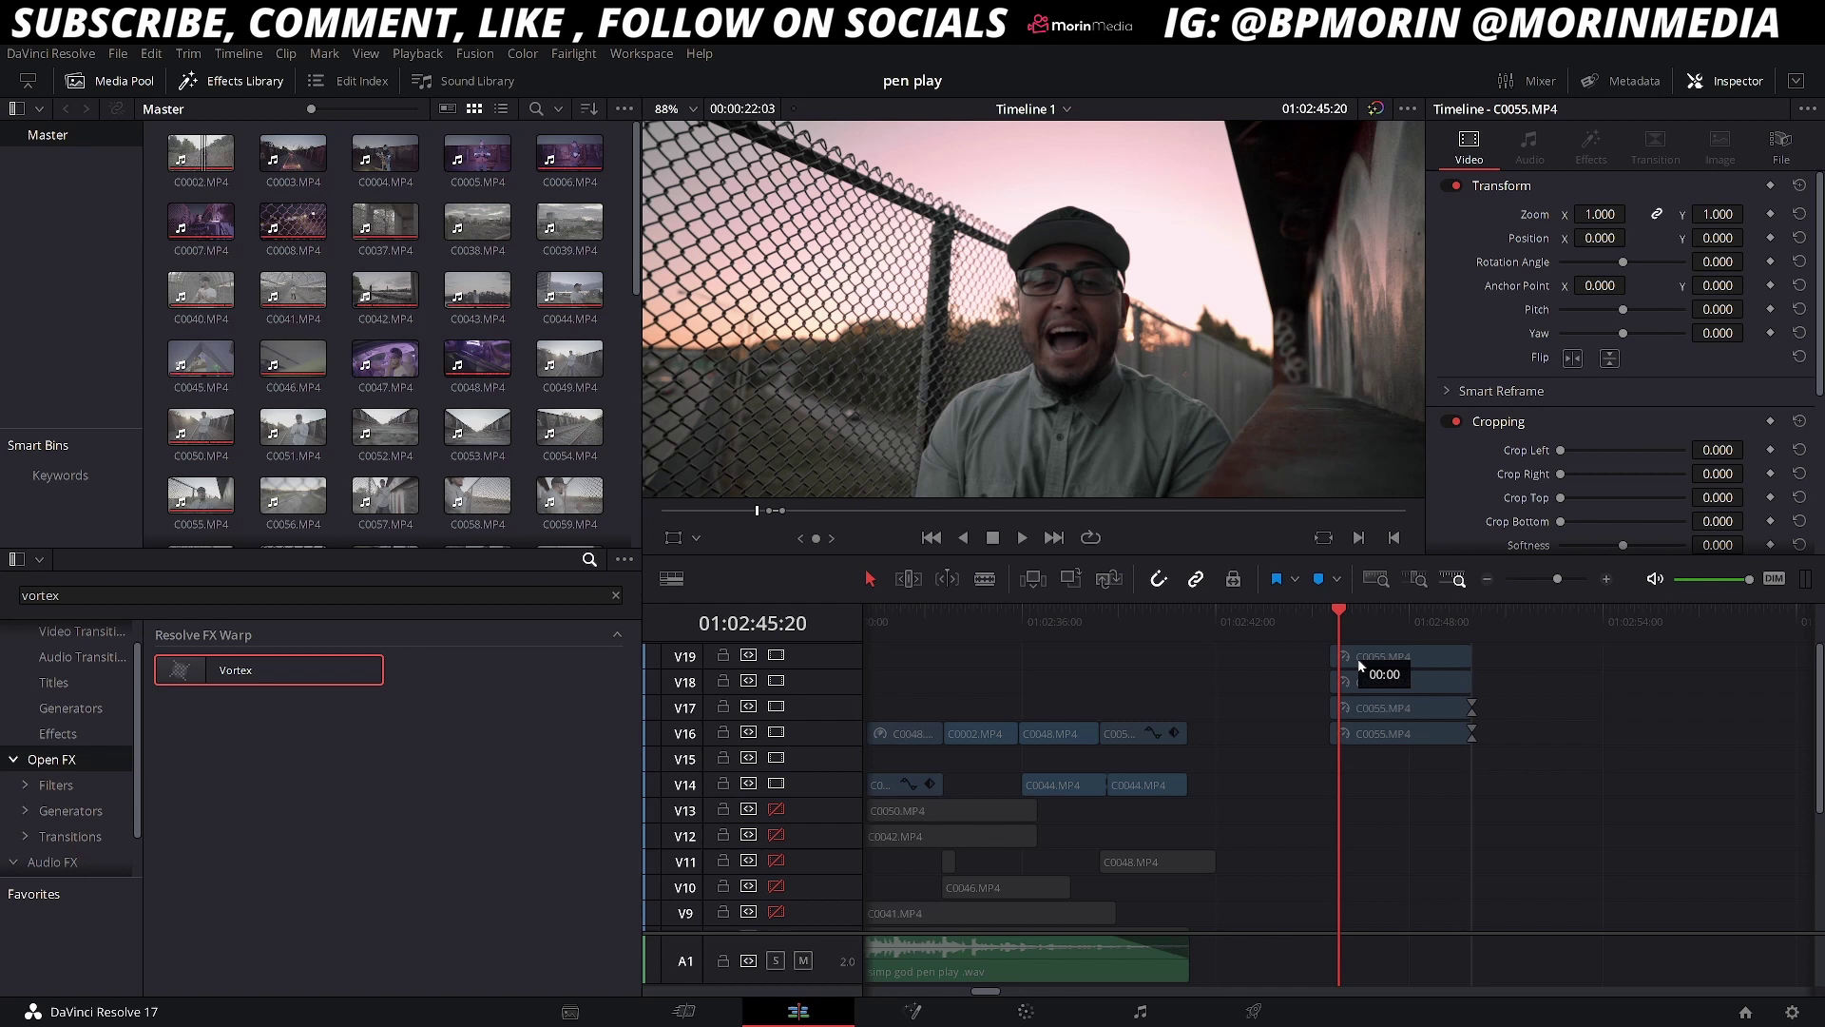
pyautogui.click(1380, 711)
pyautogui.click(1332, 630)
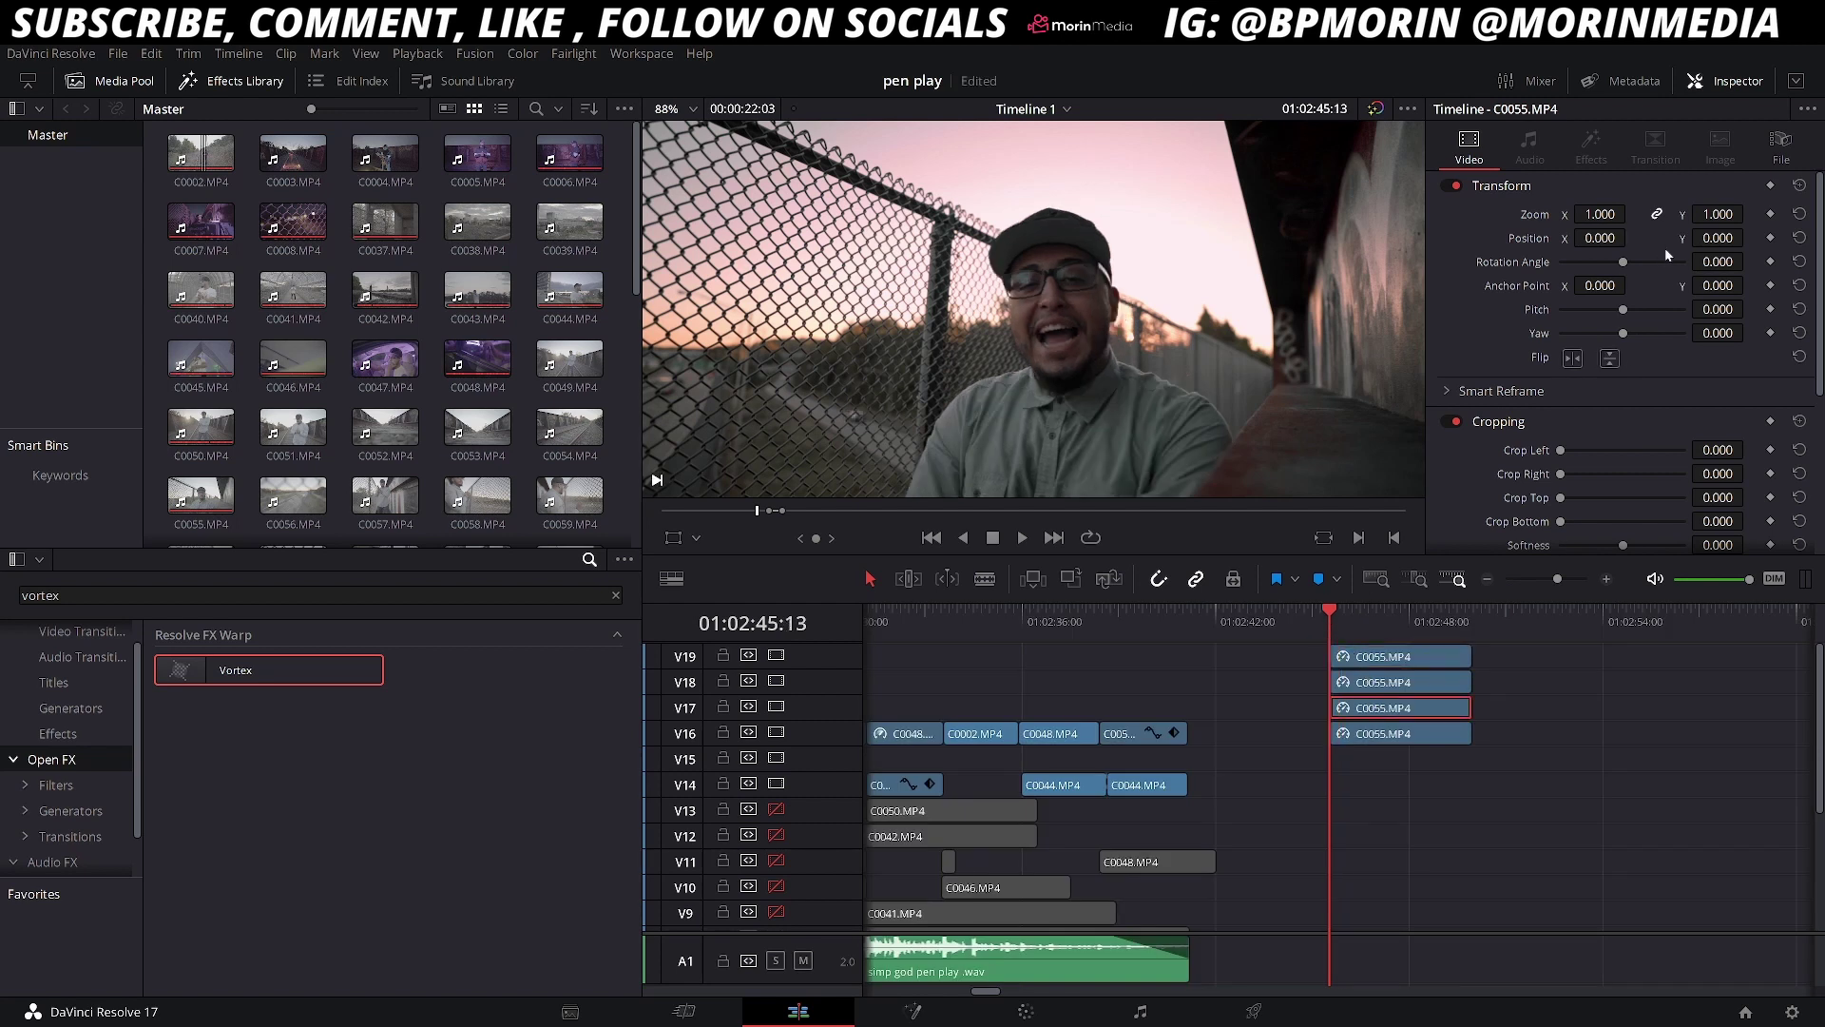
pyautogui.moveTo(1717, 238); pyautogui.dragTo(1751, 235)
pyautogui.click(1378, 682)
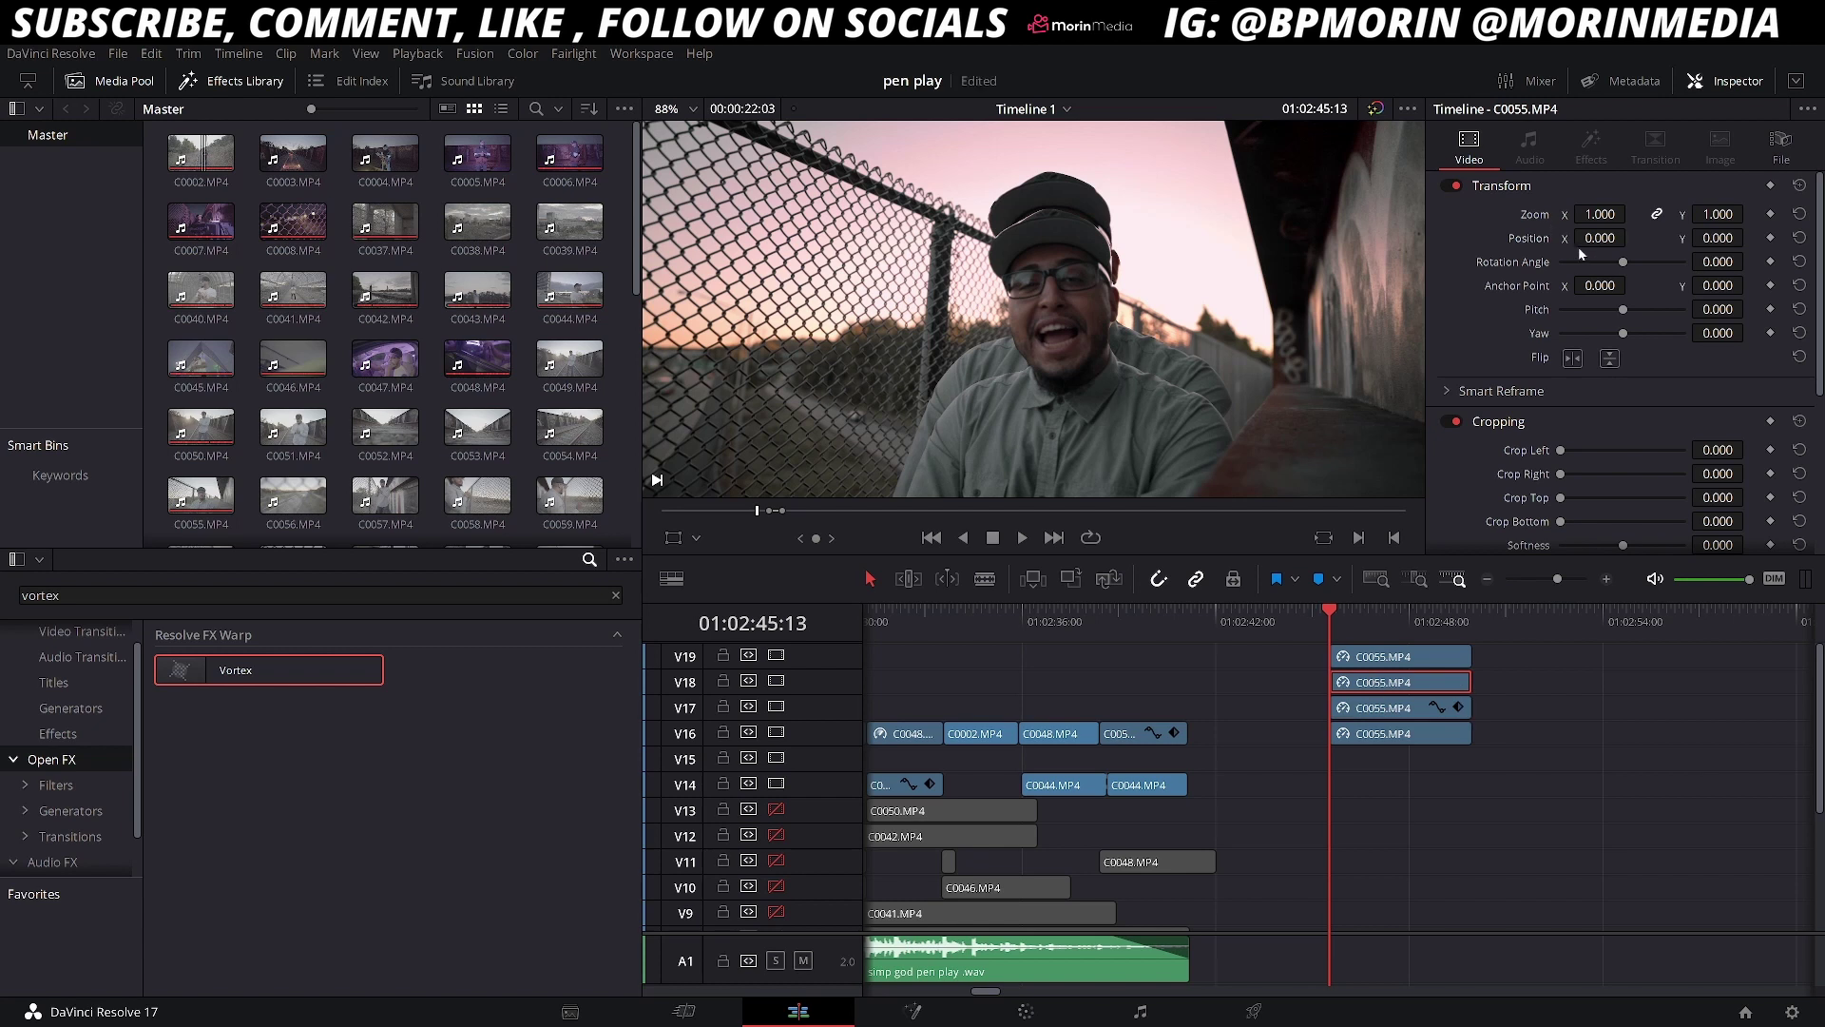
# Duplicate C0055 onto new track V20 and nudge the V18 and V19 copies sideways.
pyautogui.moveTo(1631, 236); pyautogui.dragTo(1630, 238)
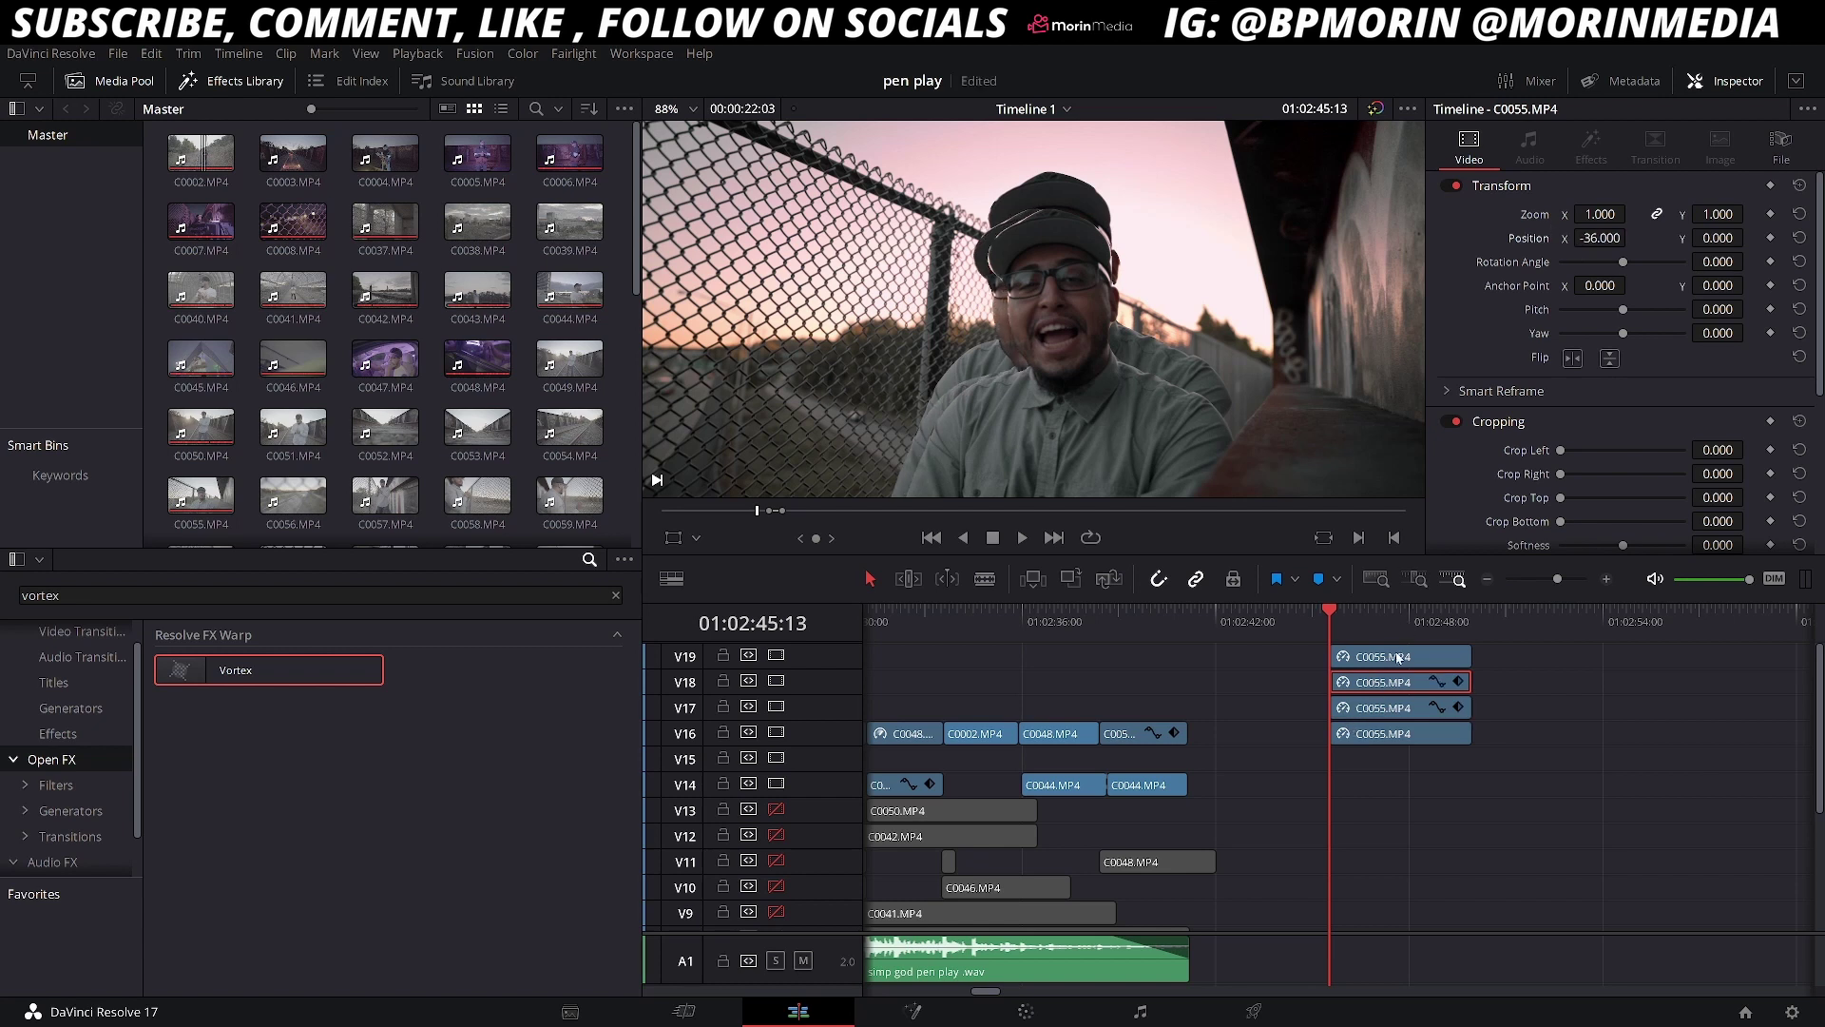
pyautogui.moveTo(1398, 657); pyautogui.dragTo(1402, 633)
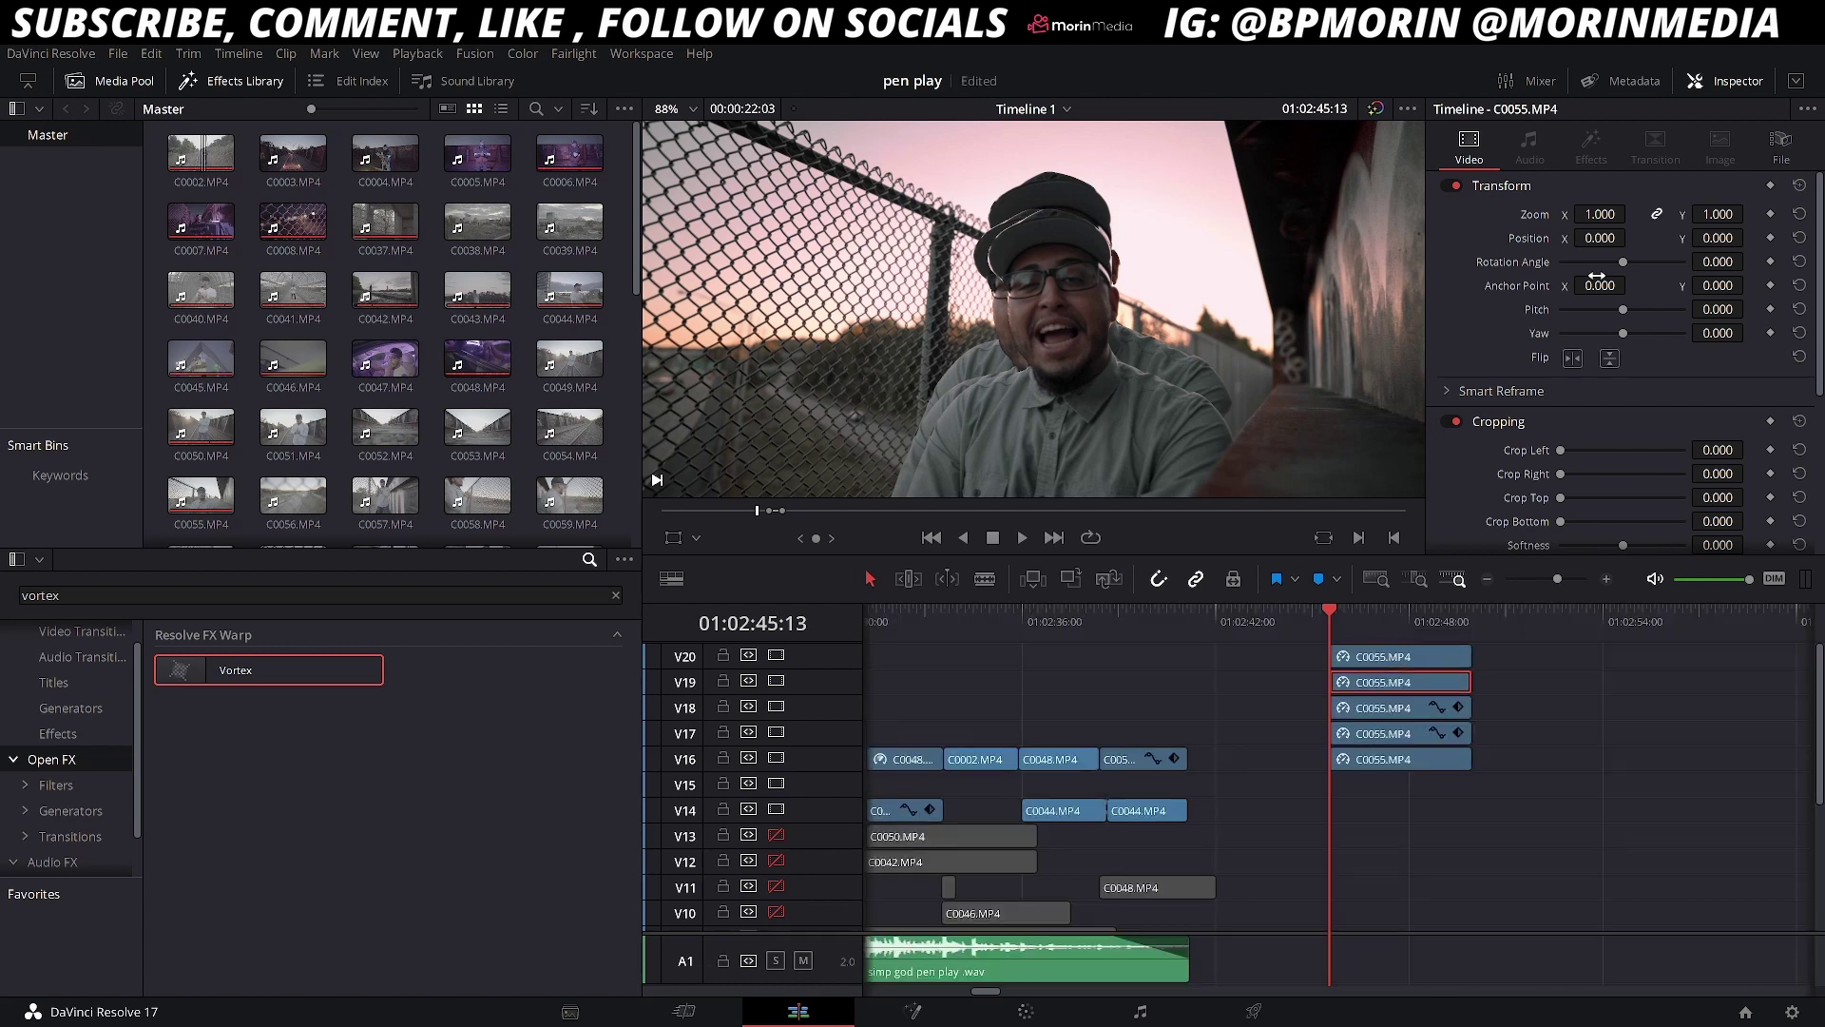
pyautogui.moveTo(1600, 238); pyautogui.dragTo(1621, 237)
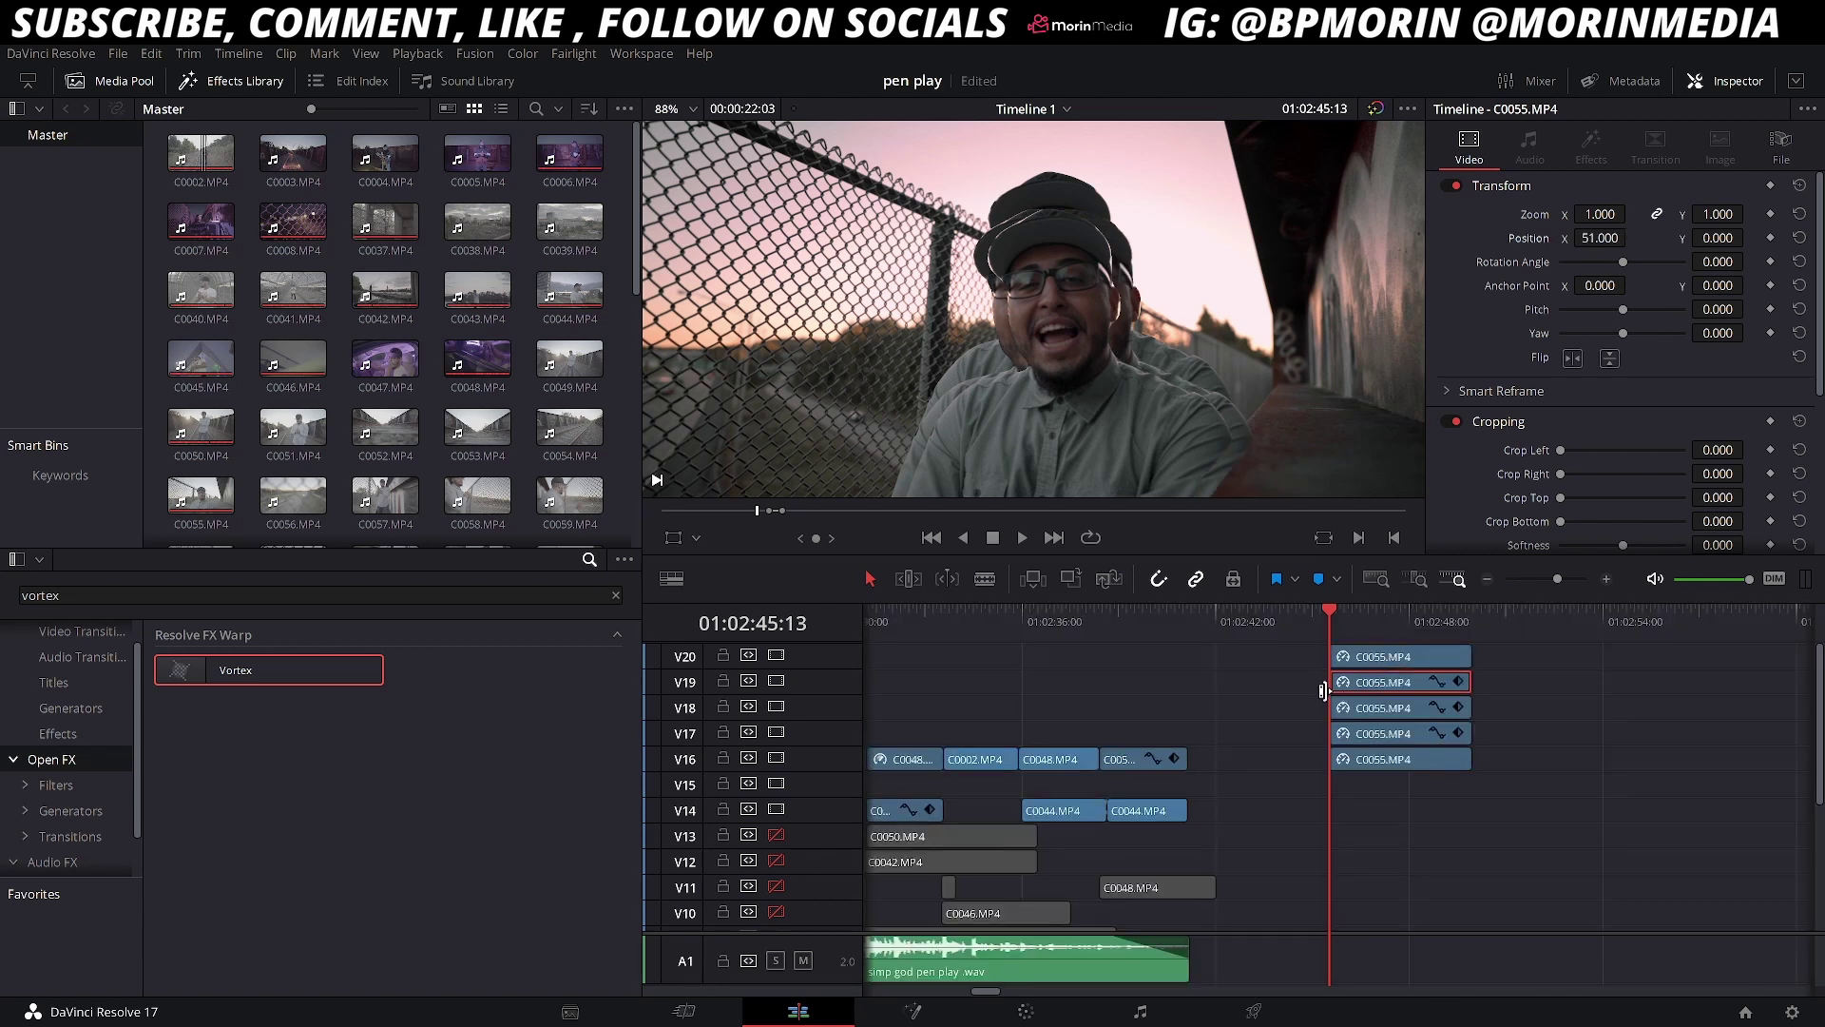
# Keyframe the V18 copy's Position X so it slides left beside the original by the clip end.
pyautogui.click(1346, 656)
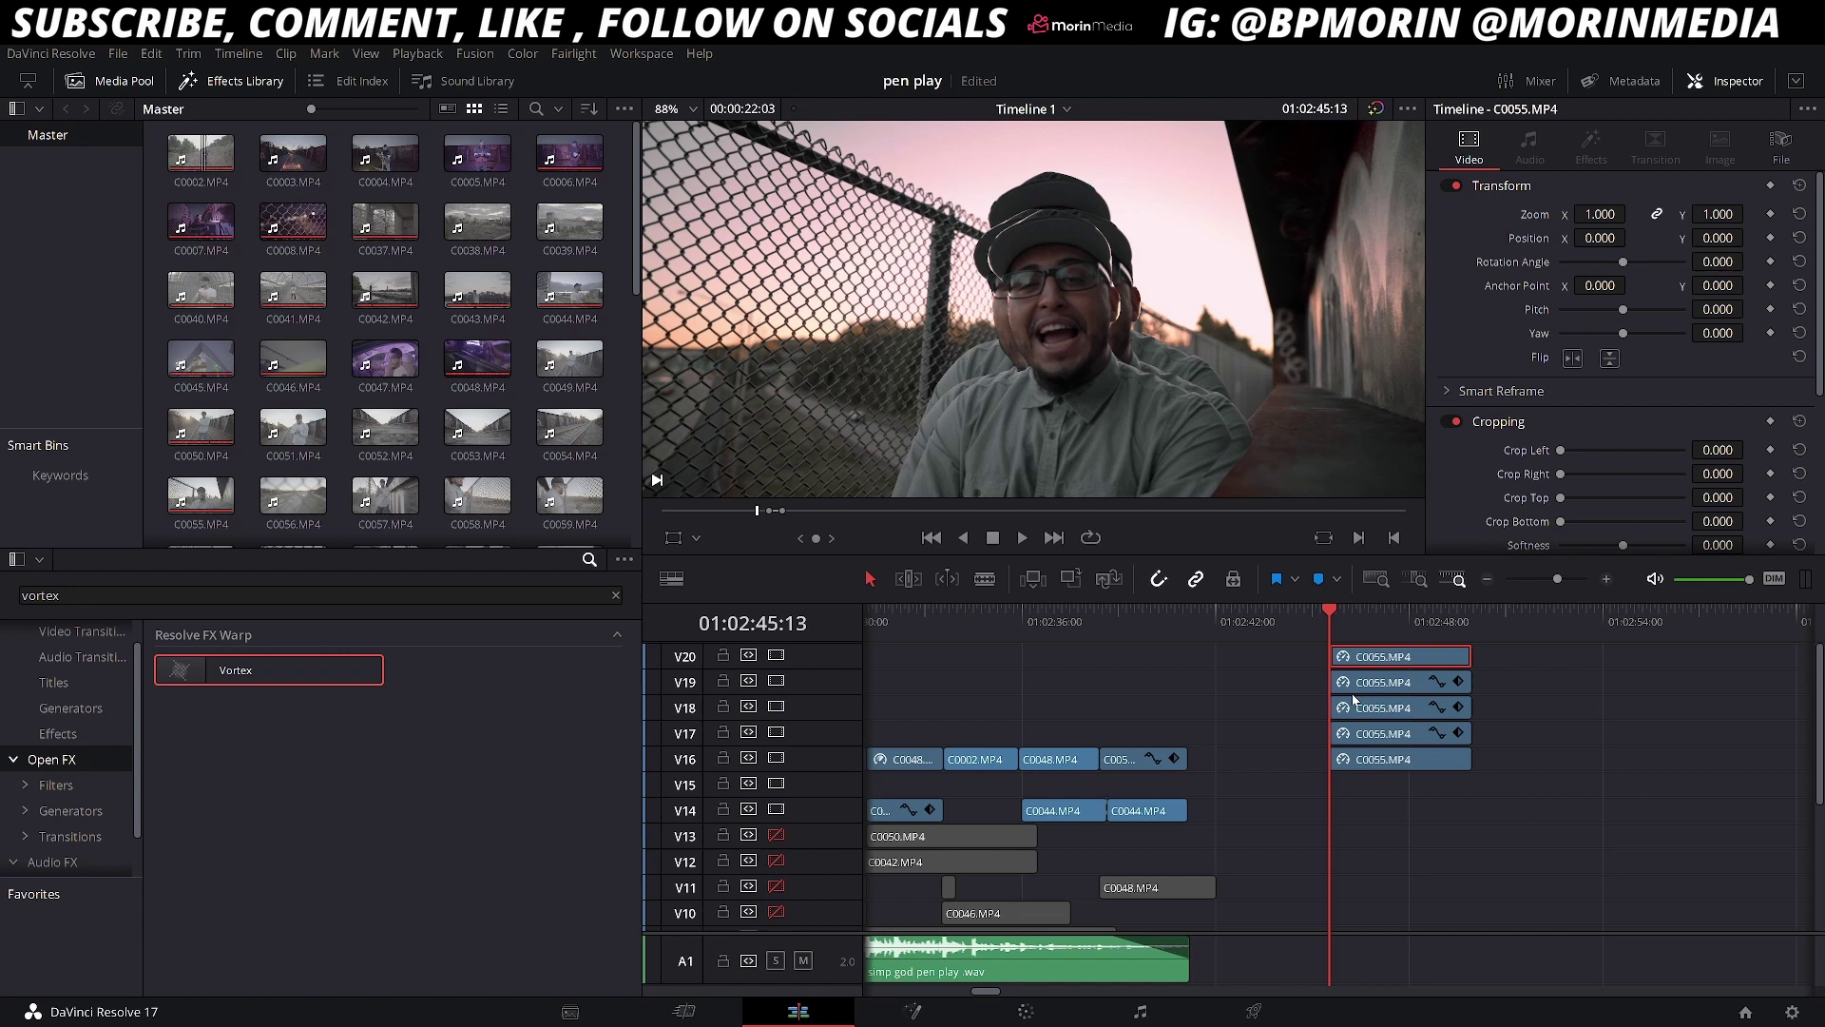
pyautogui.click(1354, 704)
pyautogui.click(1770, 237)
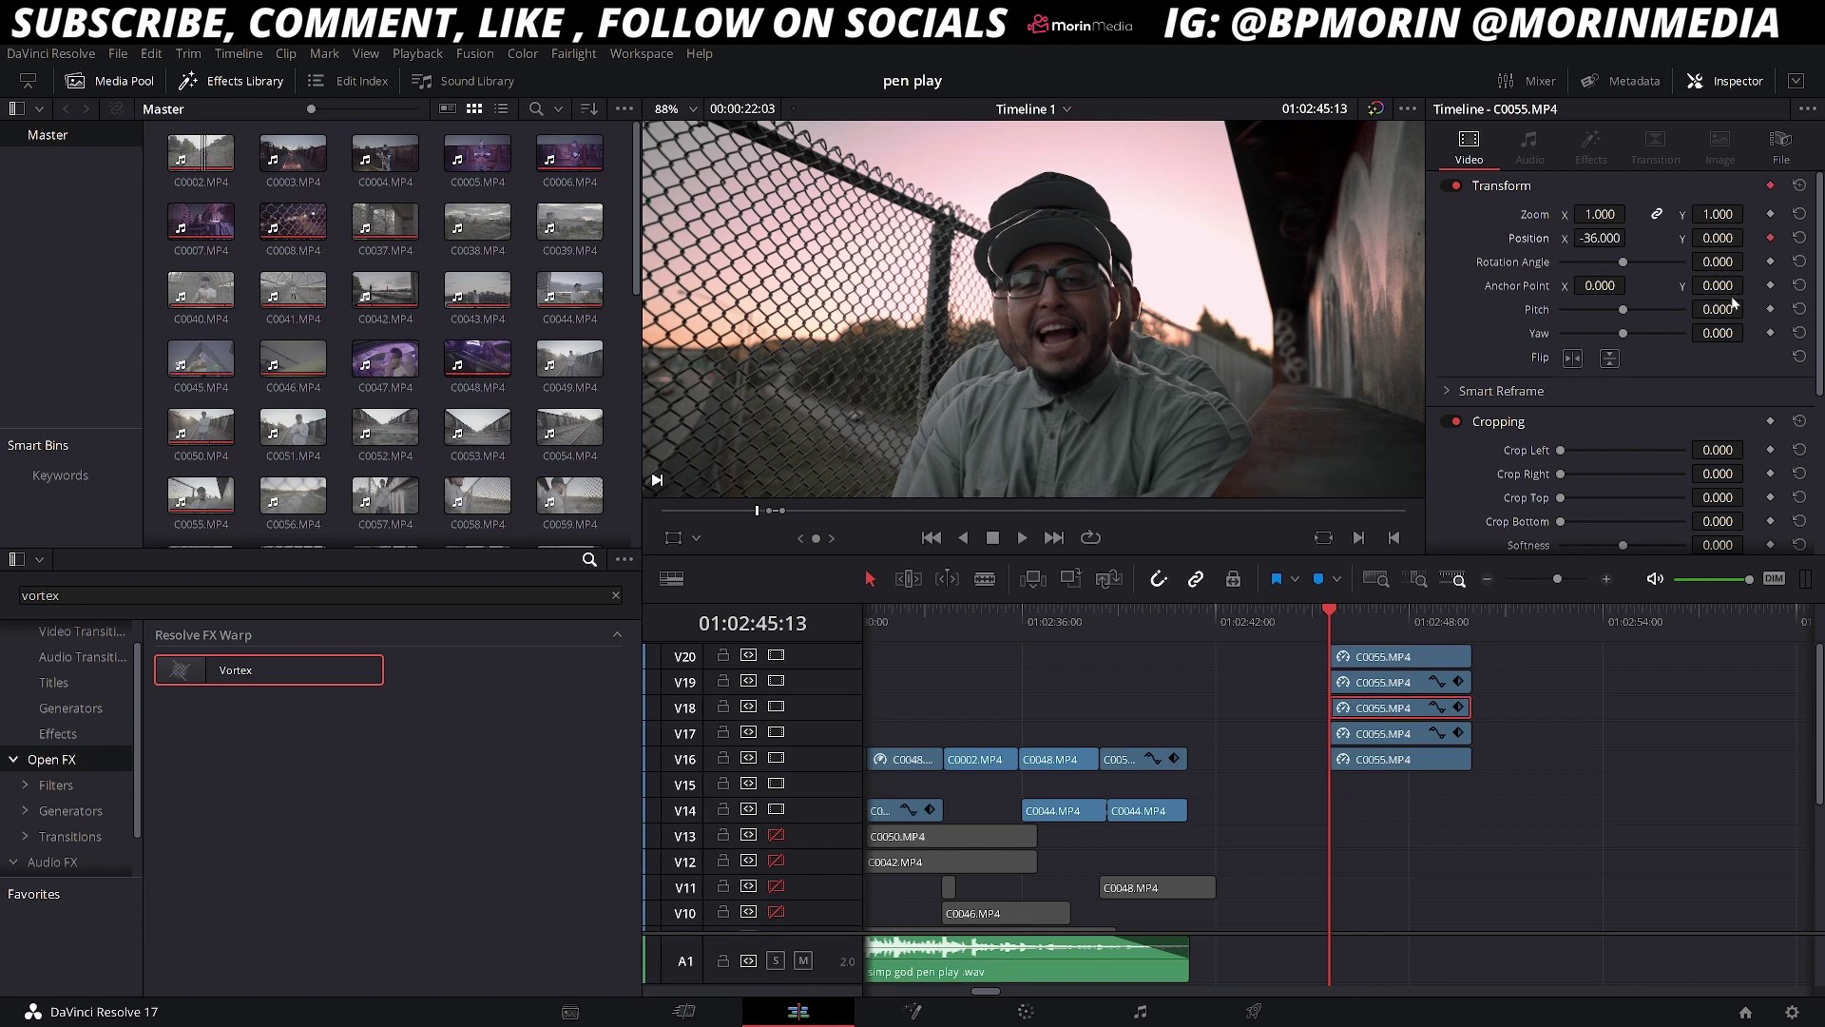
pyautogui.moveTo(1489, 614); pyautogui.dragTo(1470, 616)
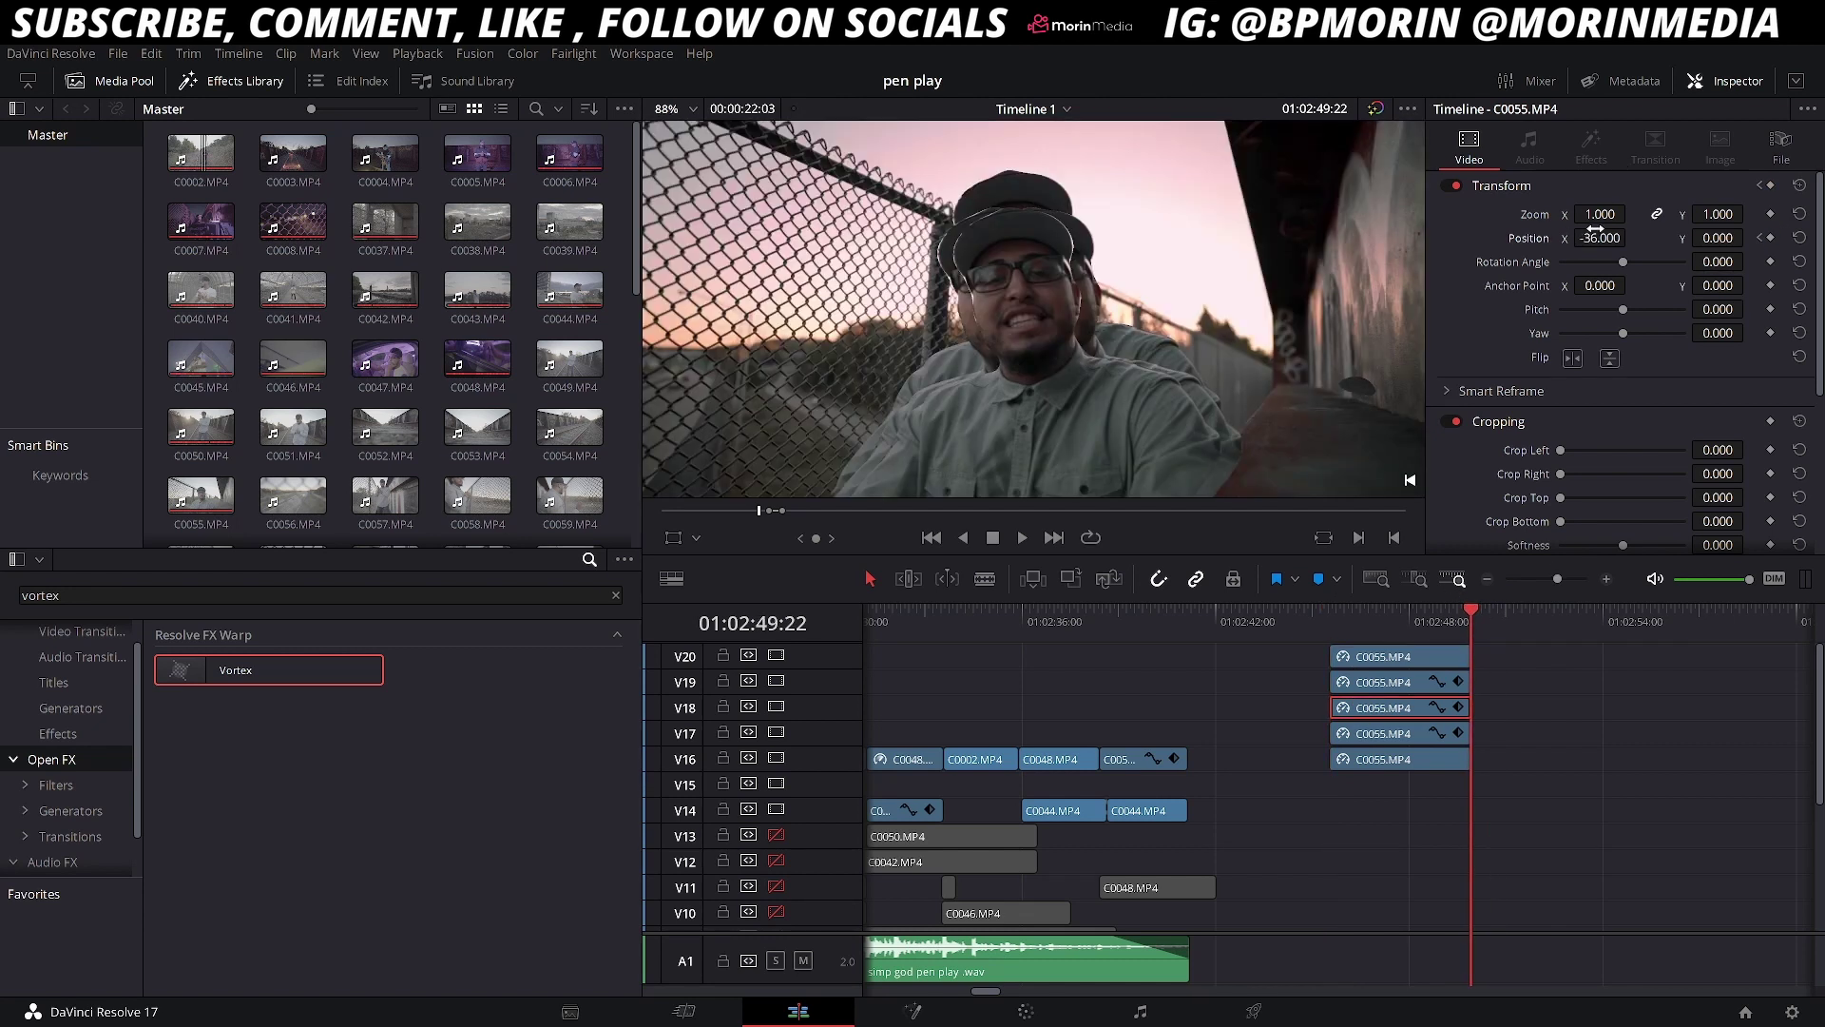
pyautogui.moveTo(1596, 232); pyautogui.dragTo(1521, 233)
# Add Position and Zoom keyframes at the start of the V20 copy.
pyautogui.click(1402, 657)
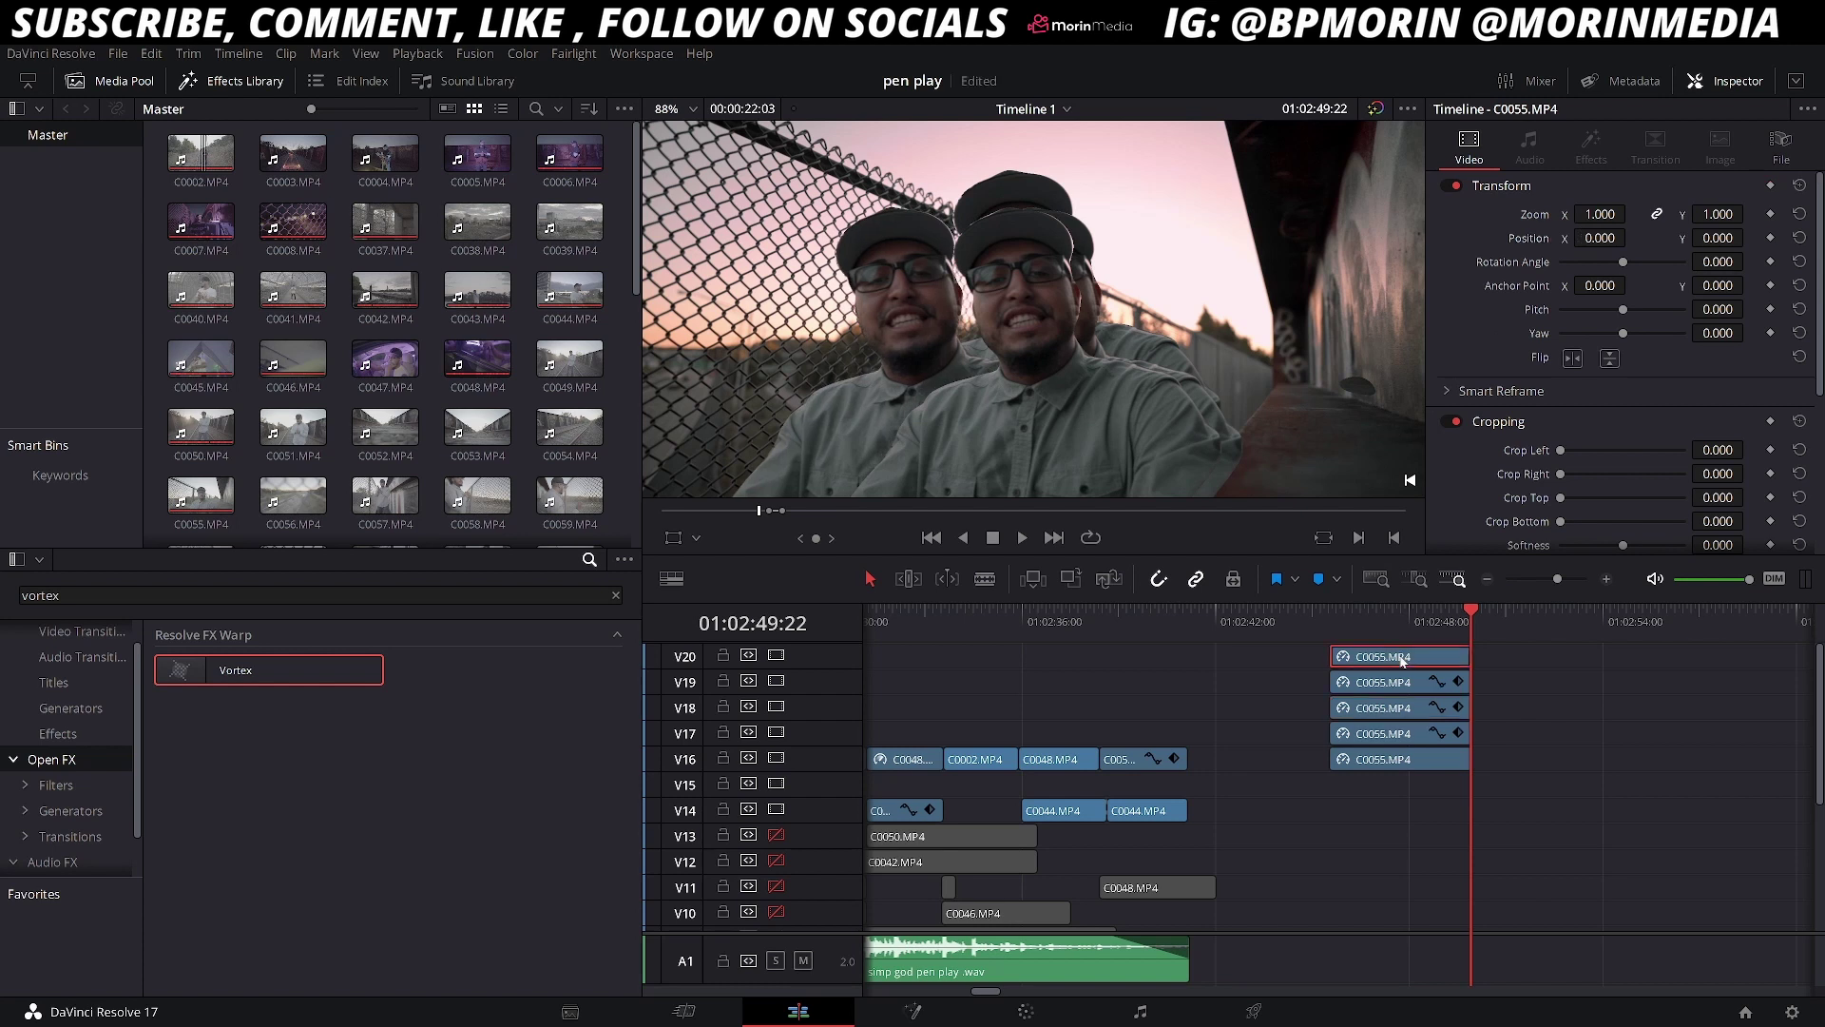
pyautogui.press('Up')
pyautogui.click(1770, 238)
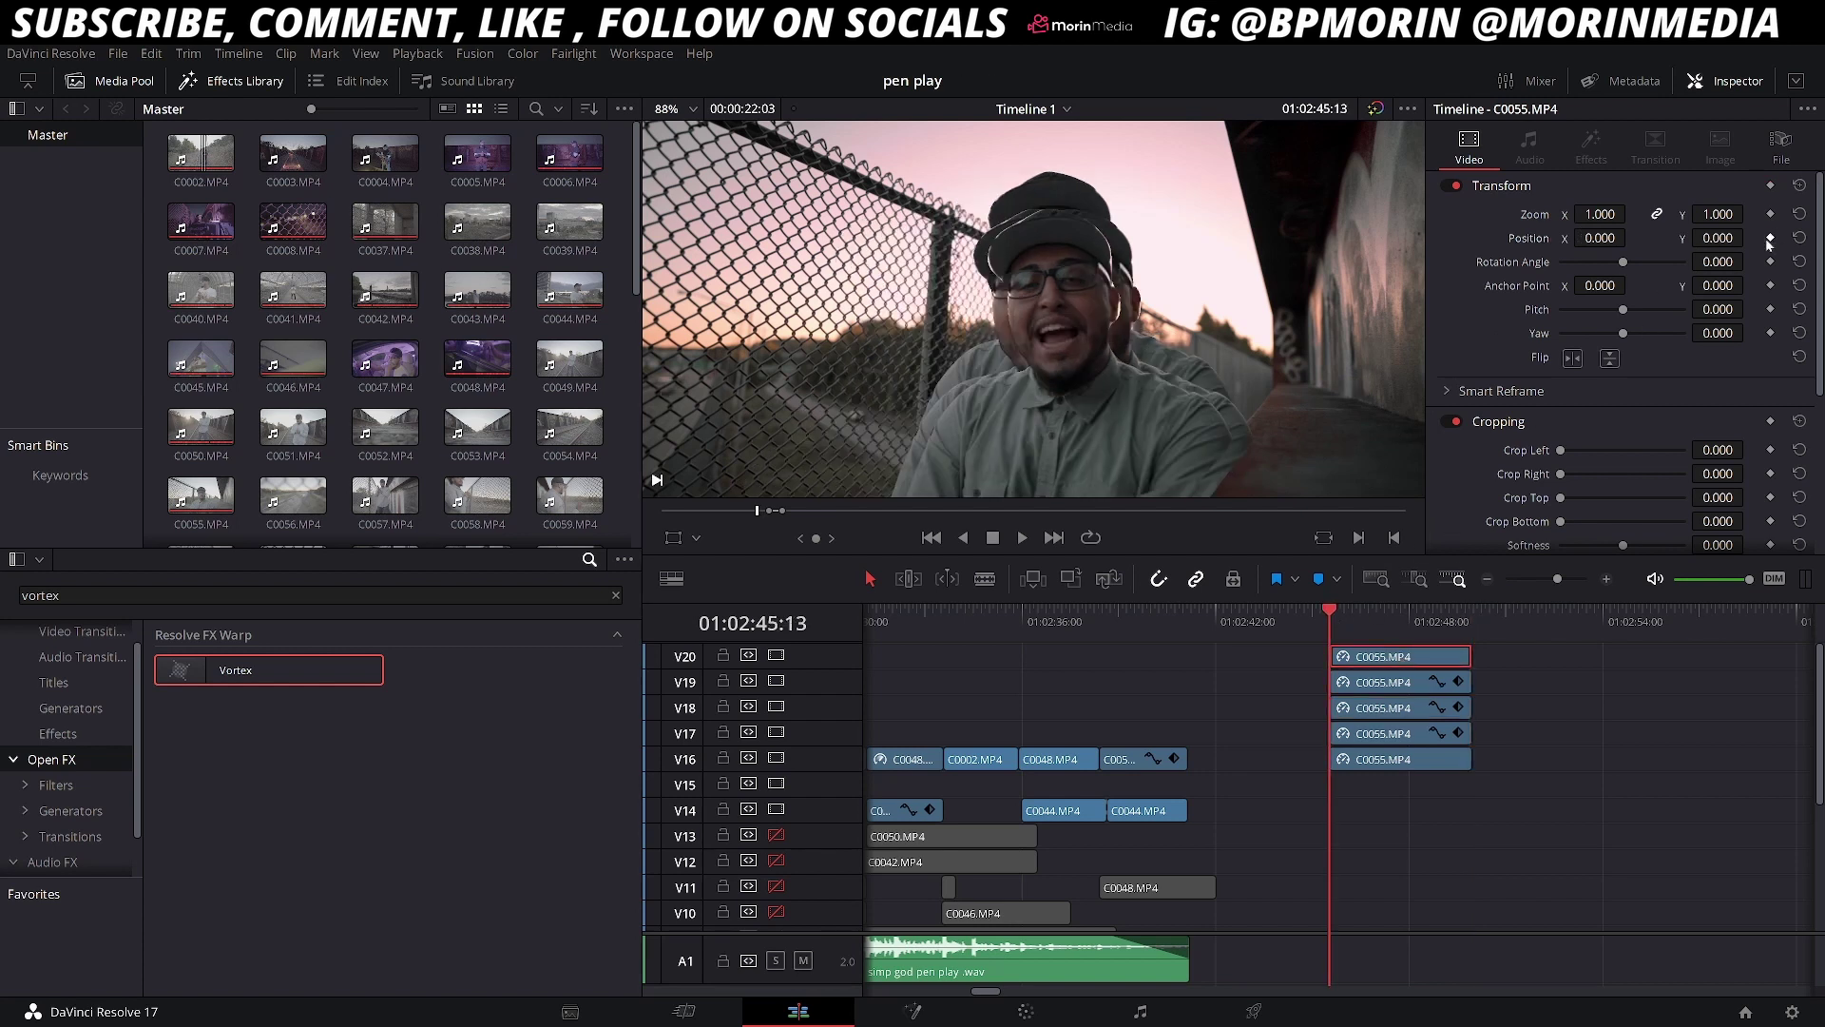
pyautogui.click(1770, 214)
# Try flipping and enlarging the V20 copy on its last frame, then reset its zoom and rotation.
pyautogui.click(1470, 618)
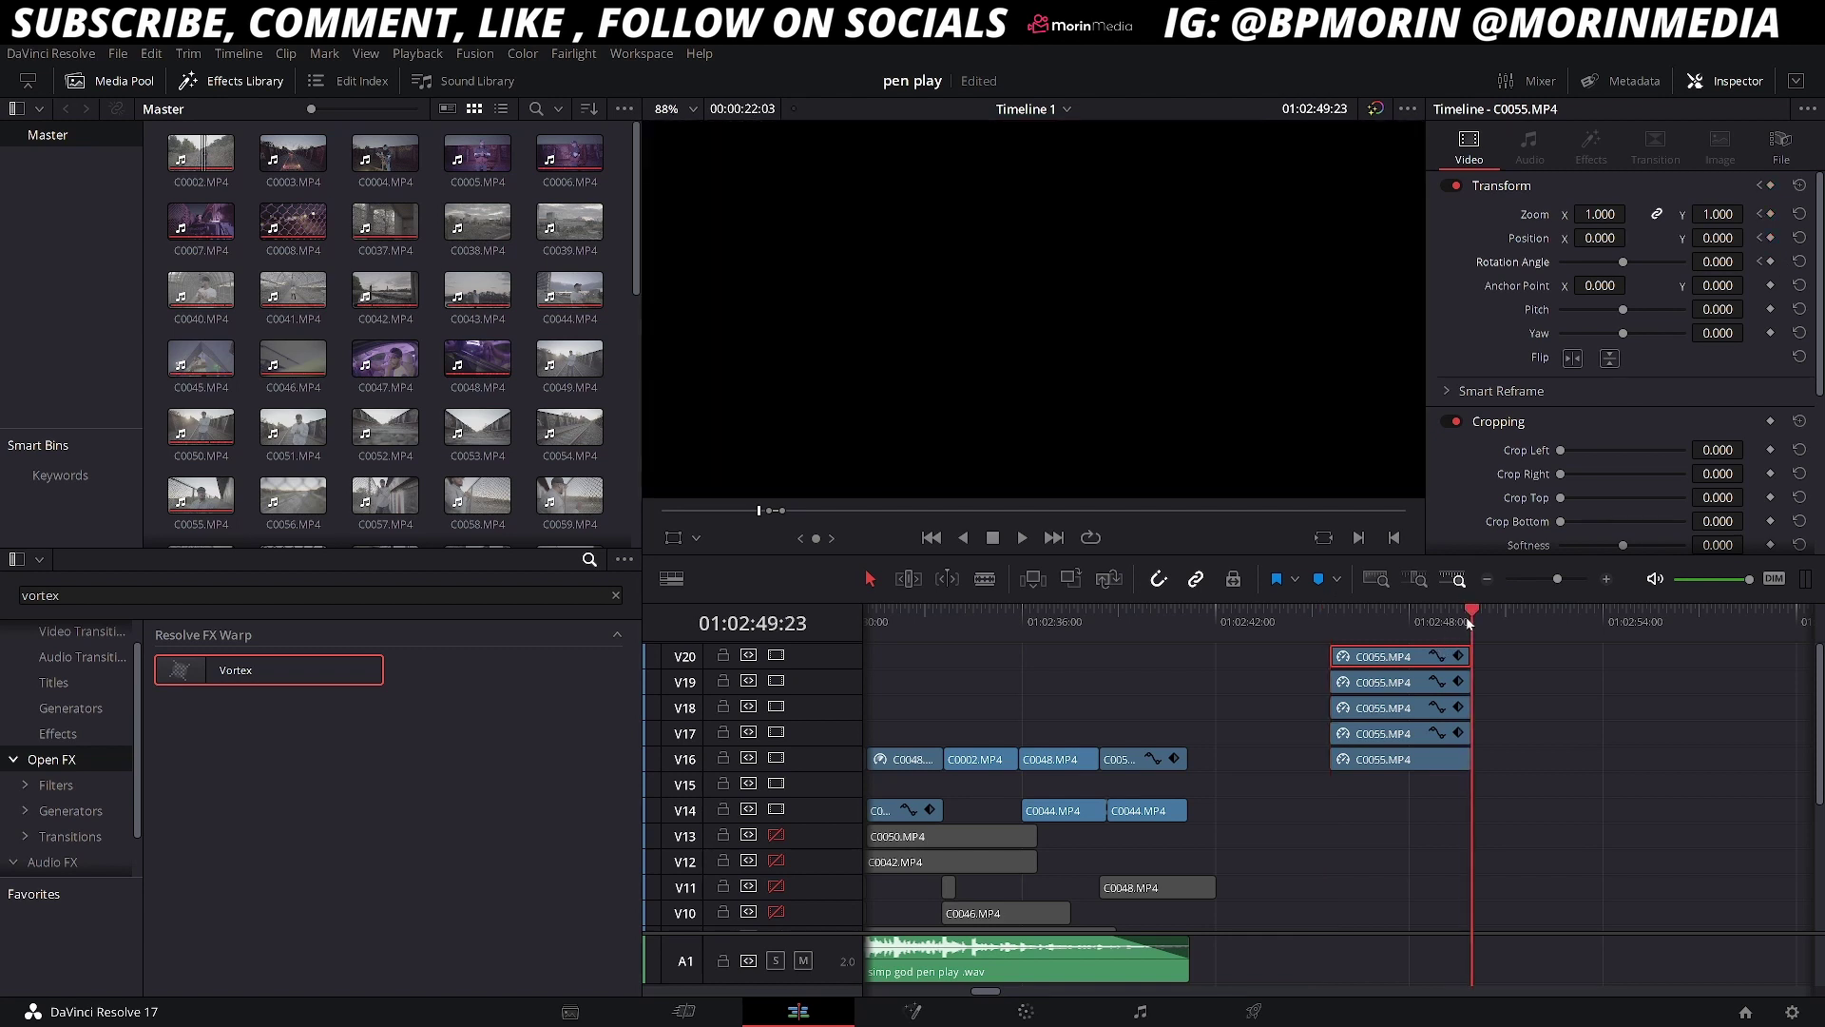
pyautogui.press('Left')
pyautogui.moveTo(1673, 260); pyautogui.dragTo(1675, 214)
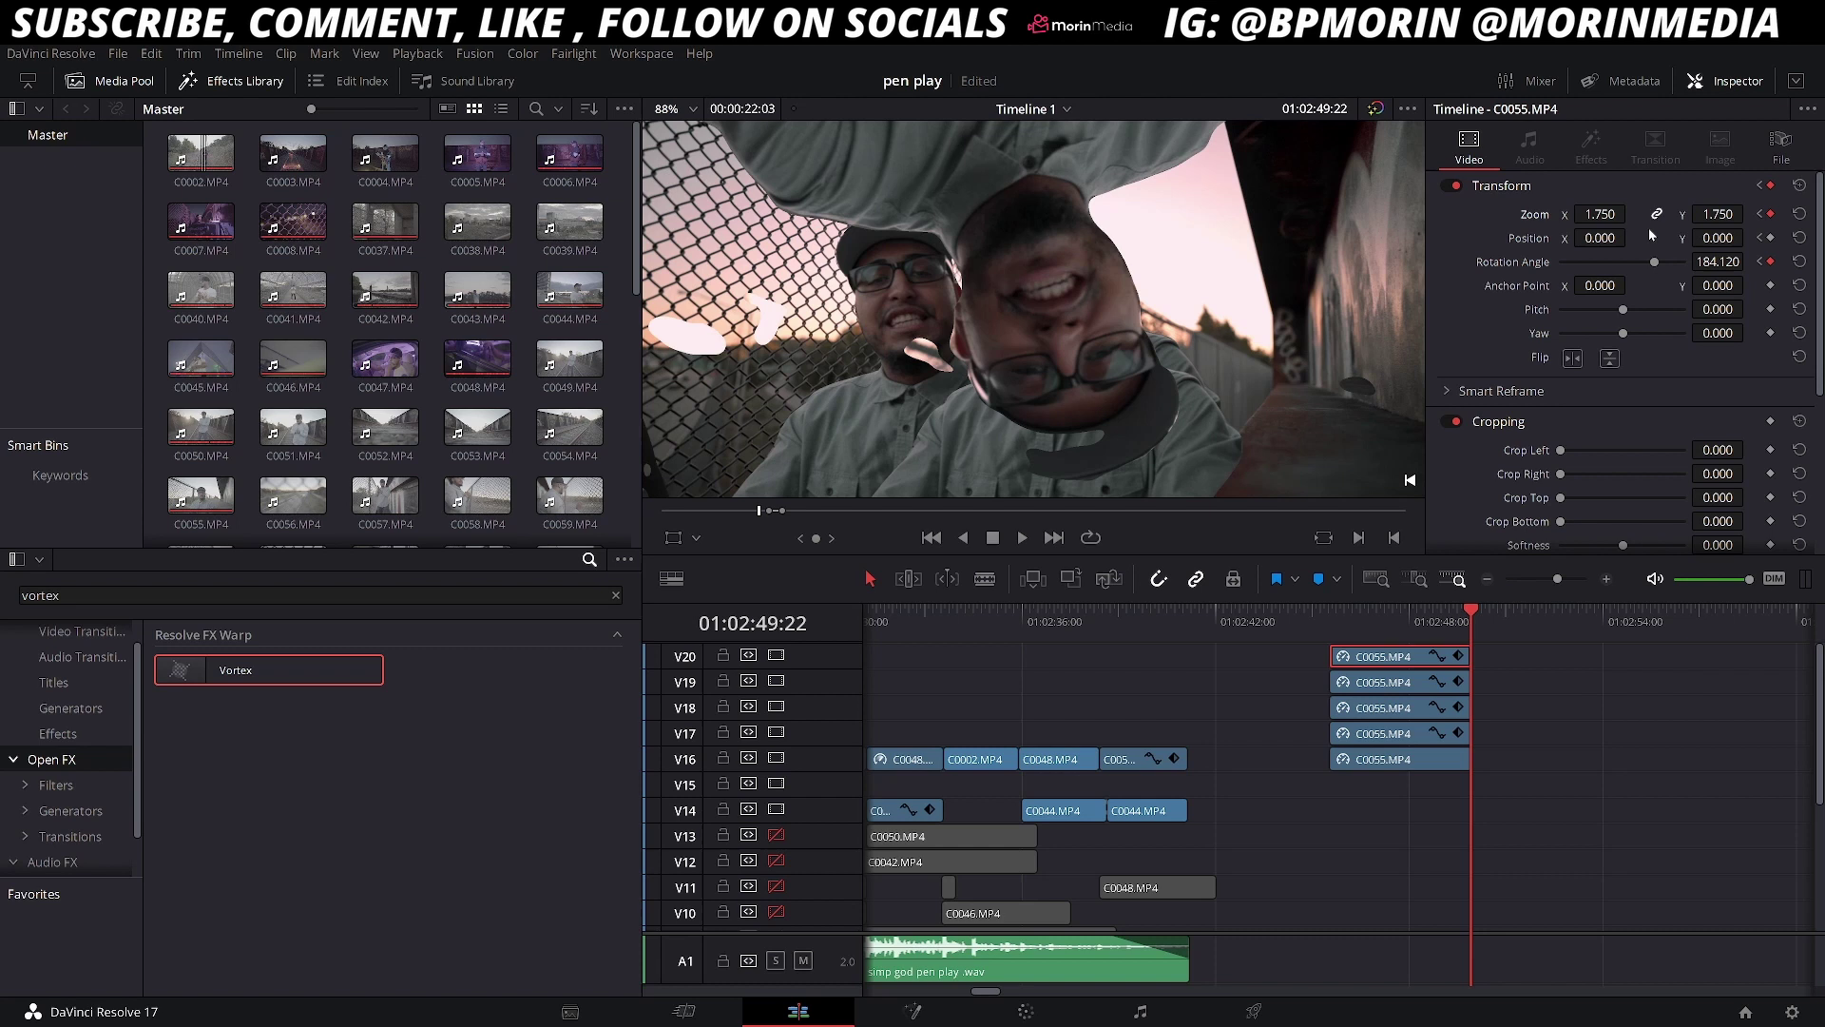
pyautogui.click(1798, 215)
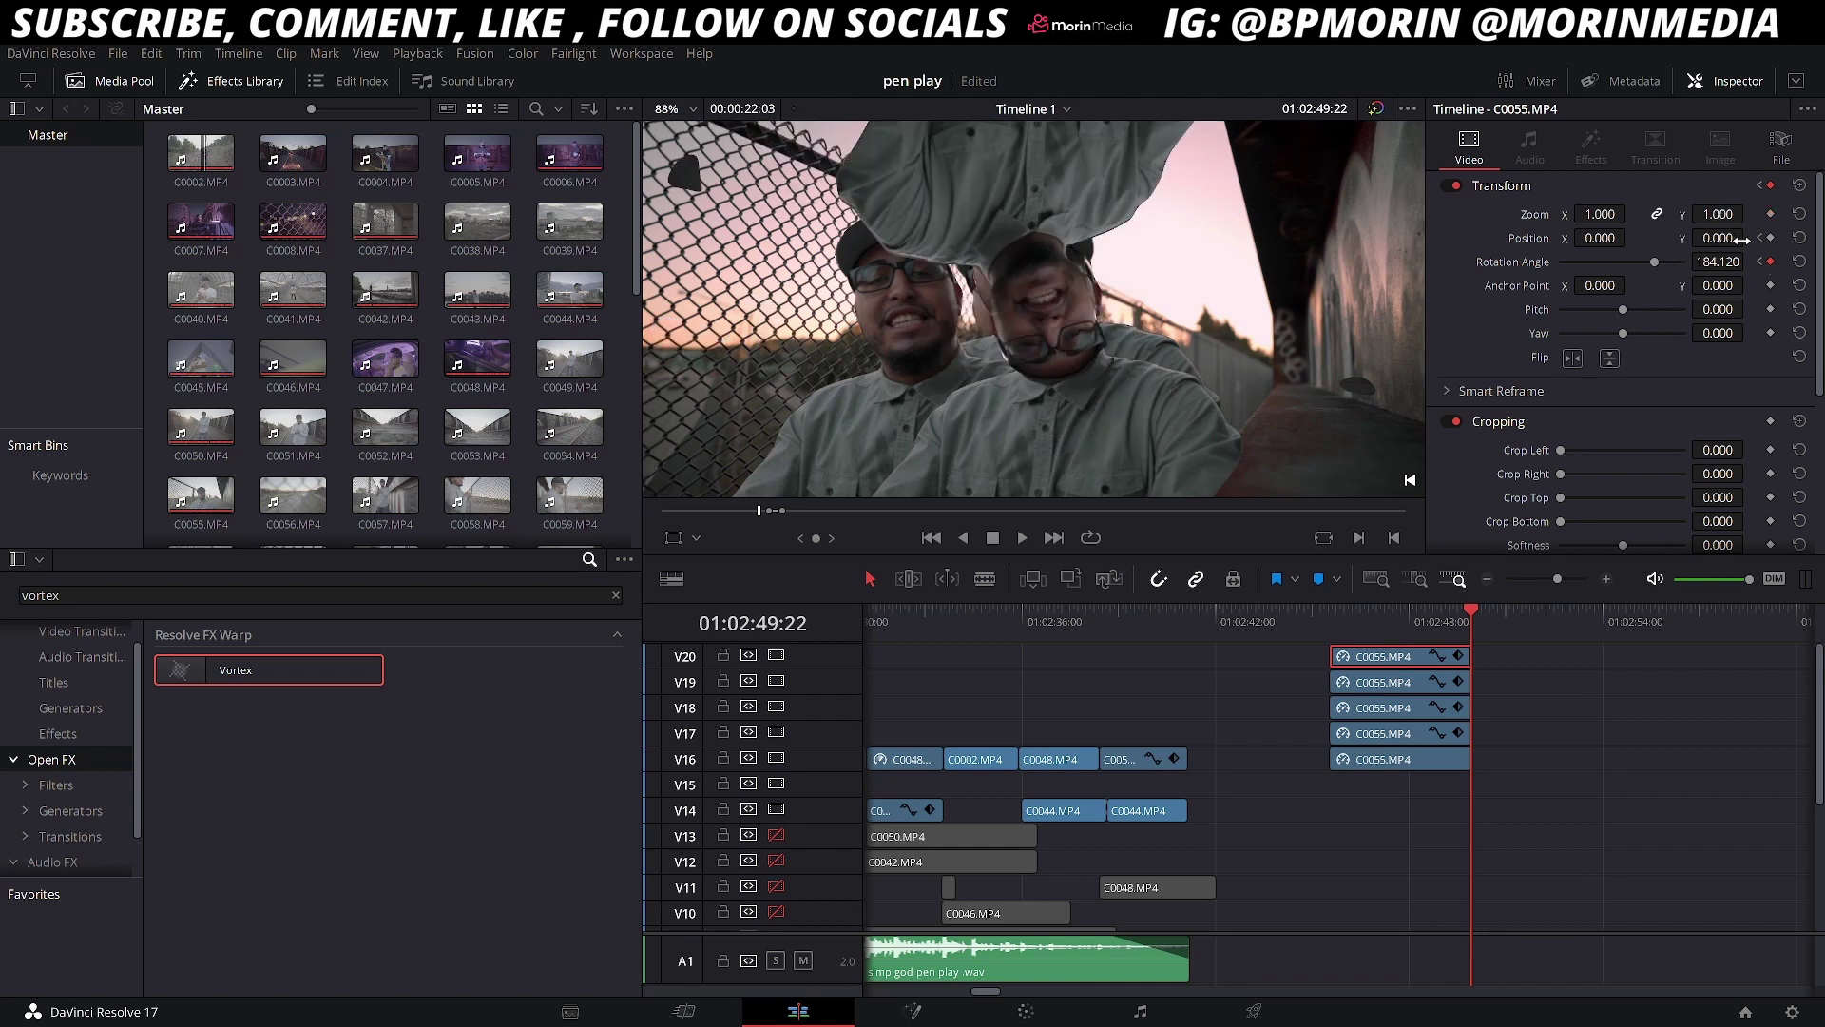
pyautogui.click(1799, 262)
# Set the V19 copy's Position X to 368 and check the three bodies mid-clip.
pyautogui.click(1386, 679)
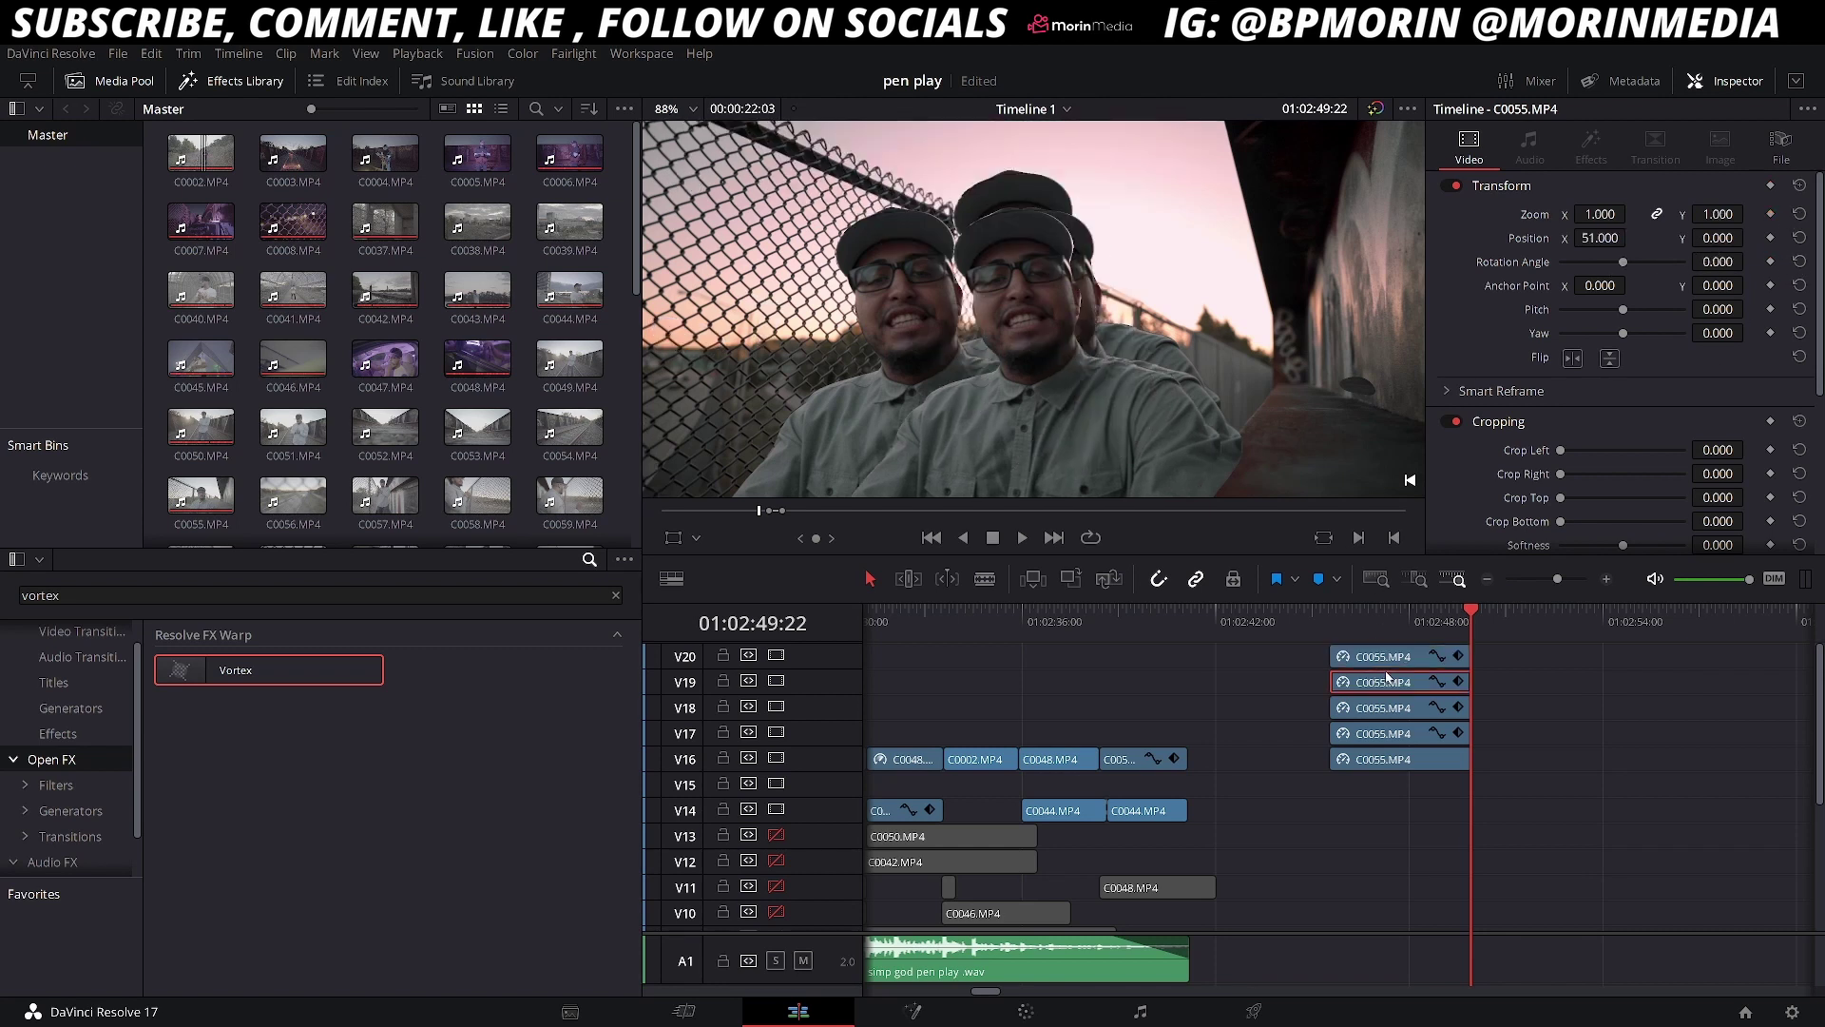
pyautogui.doubleClick(1599, 238)
pyautogui.write('368')
pyautogui.press('Return')
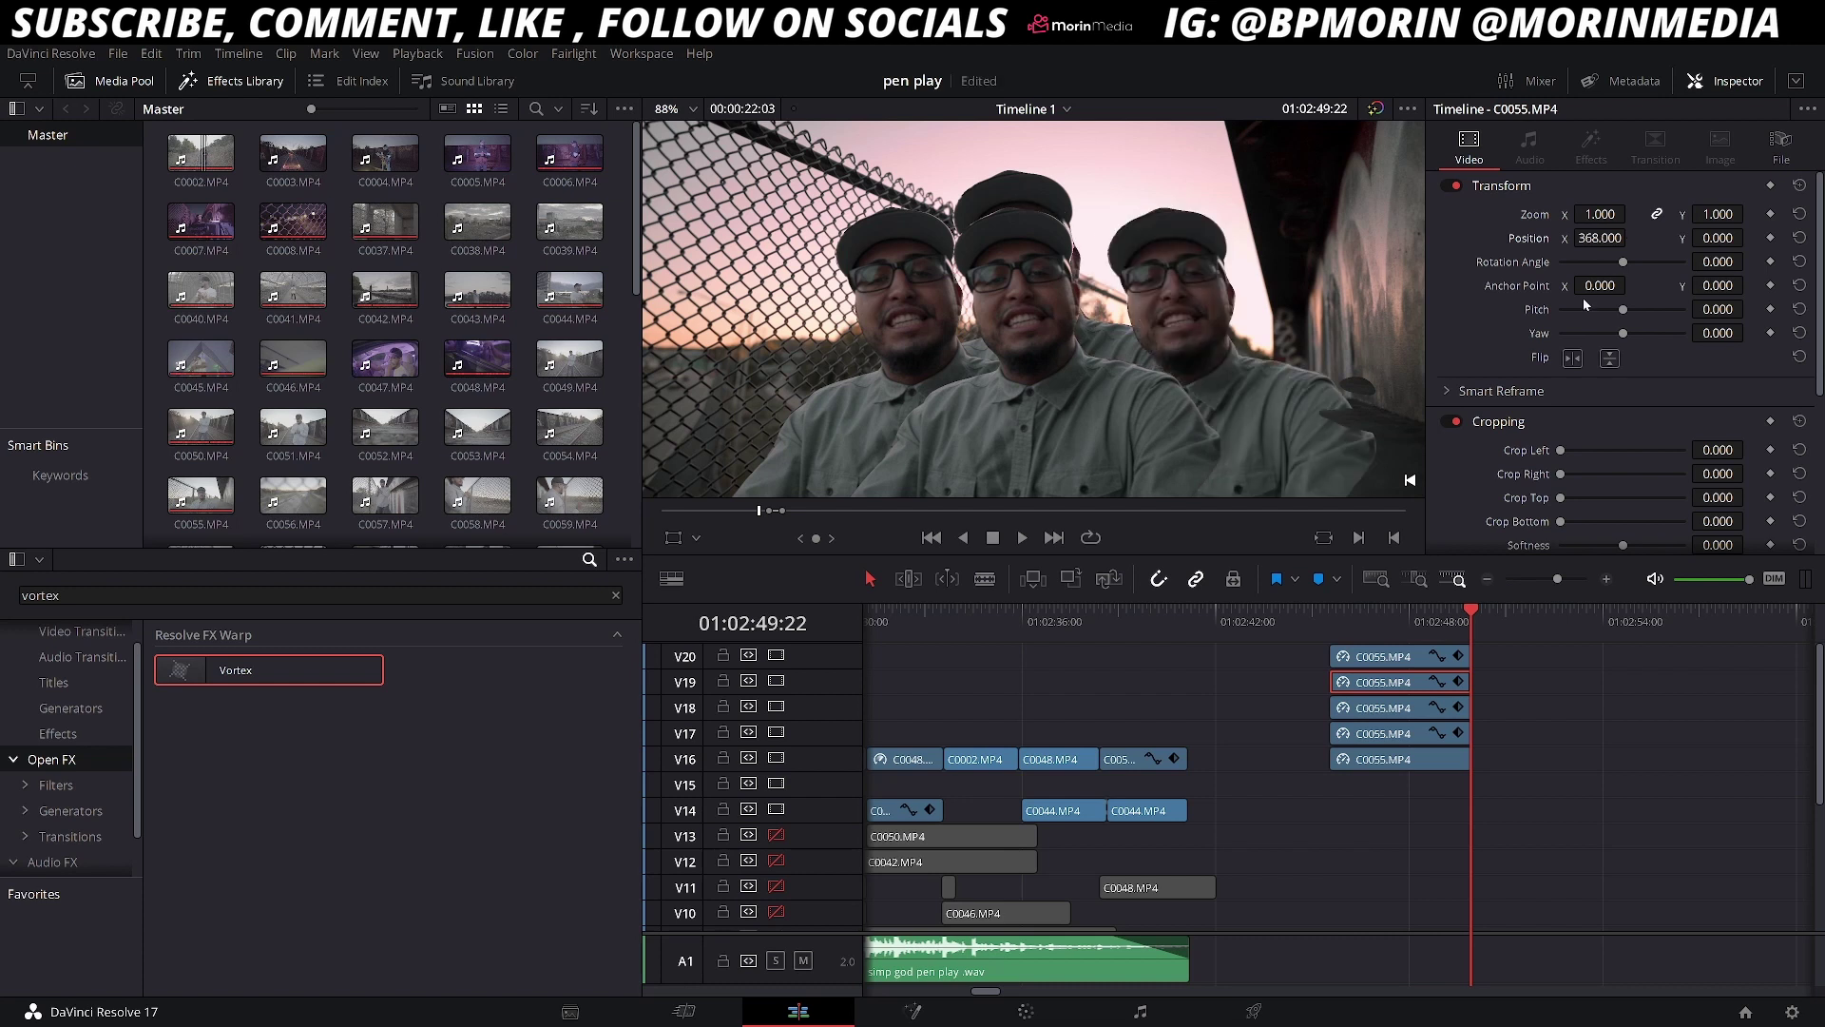
pyautogui.click(1391, 619)
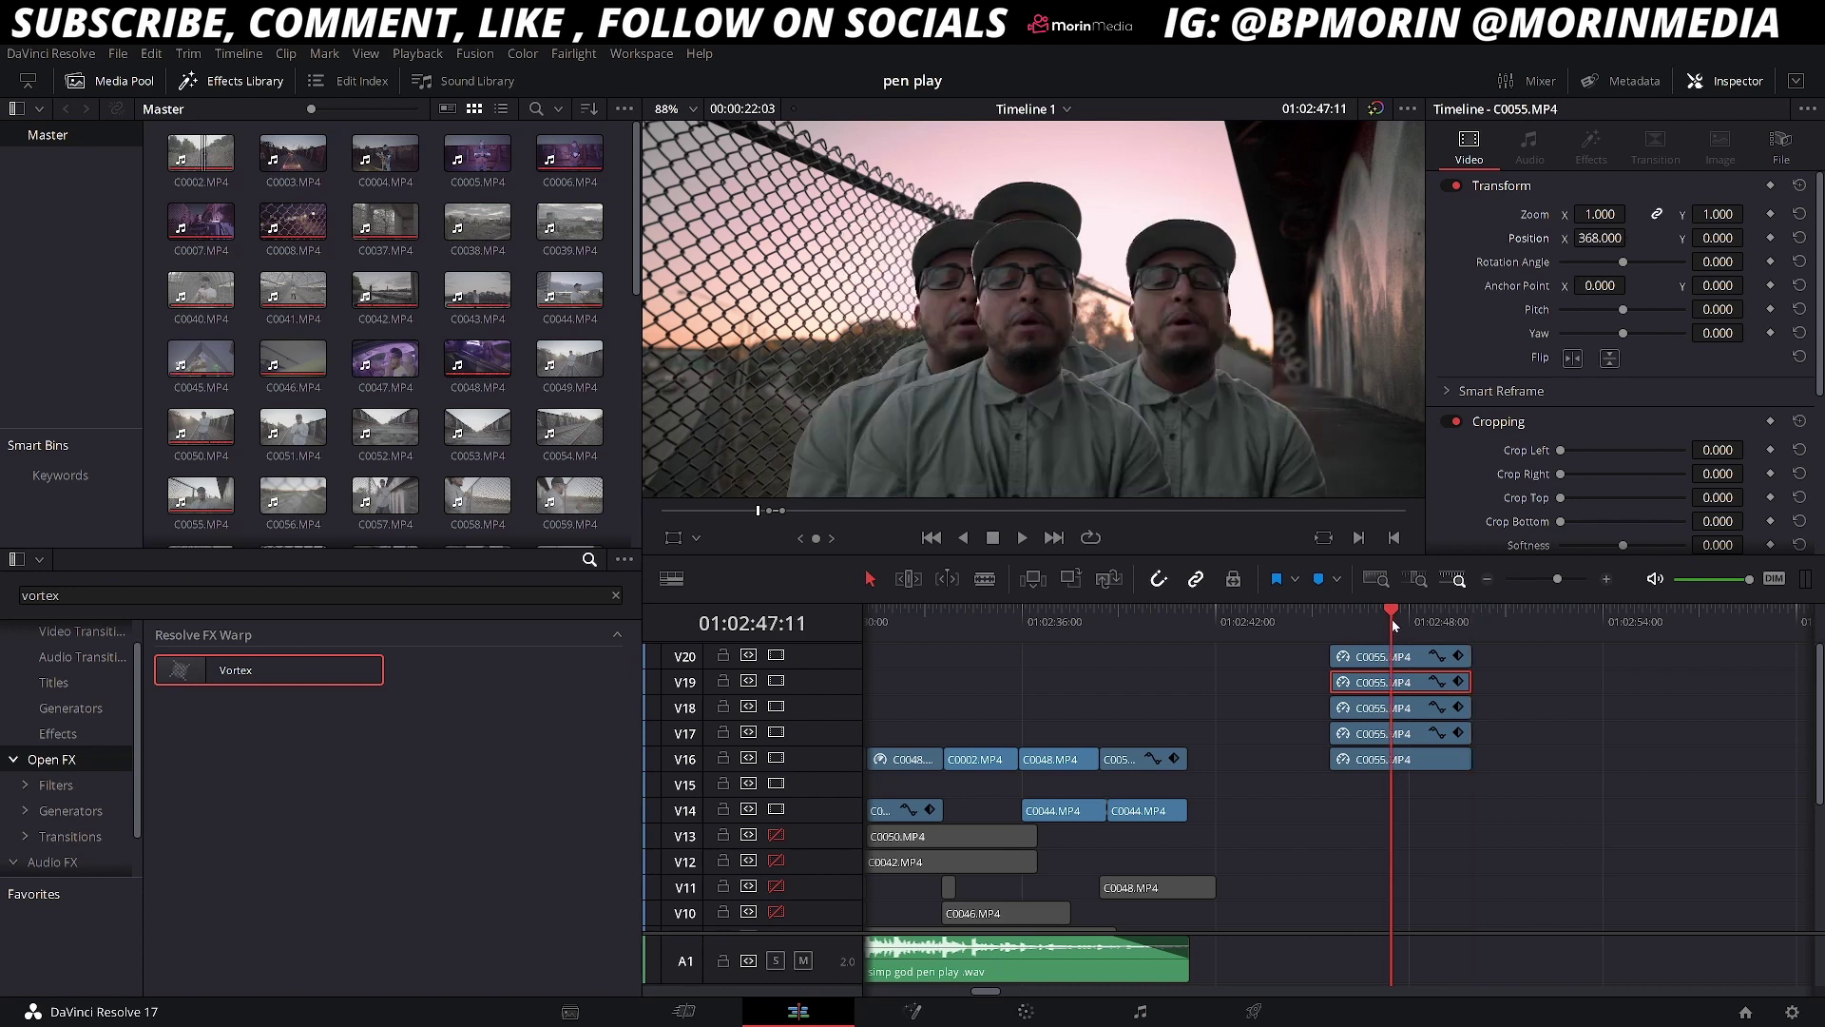
pyautogui.click(1401, 658)
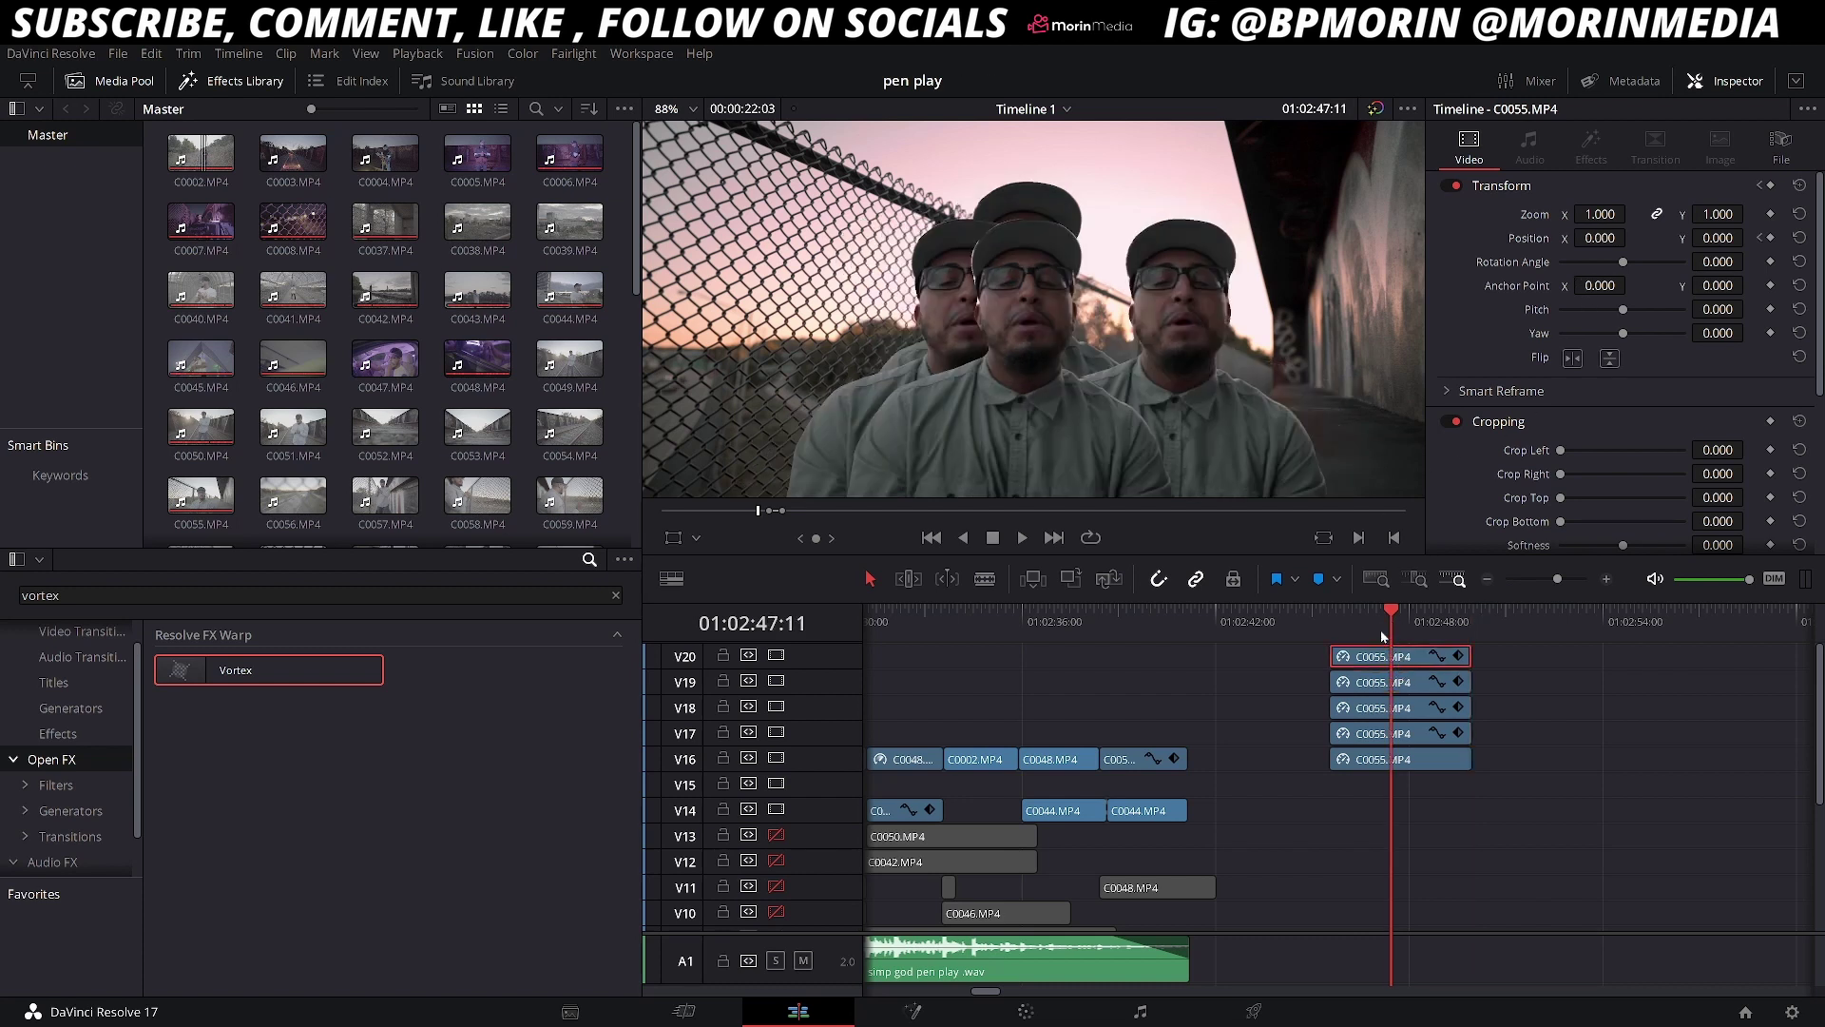